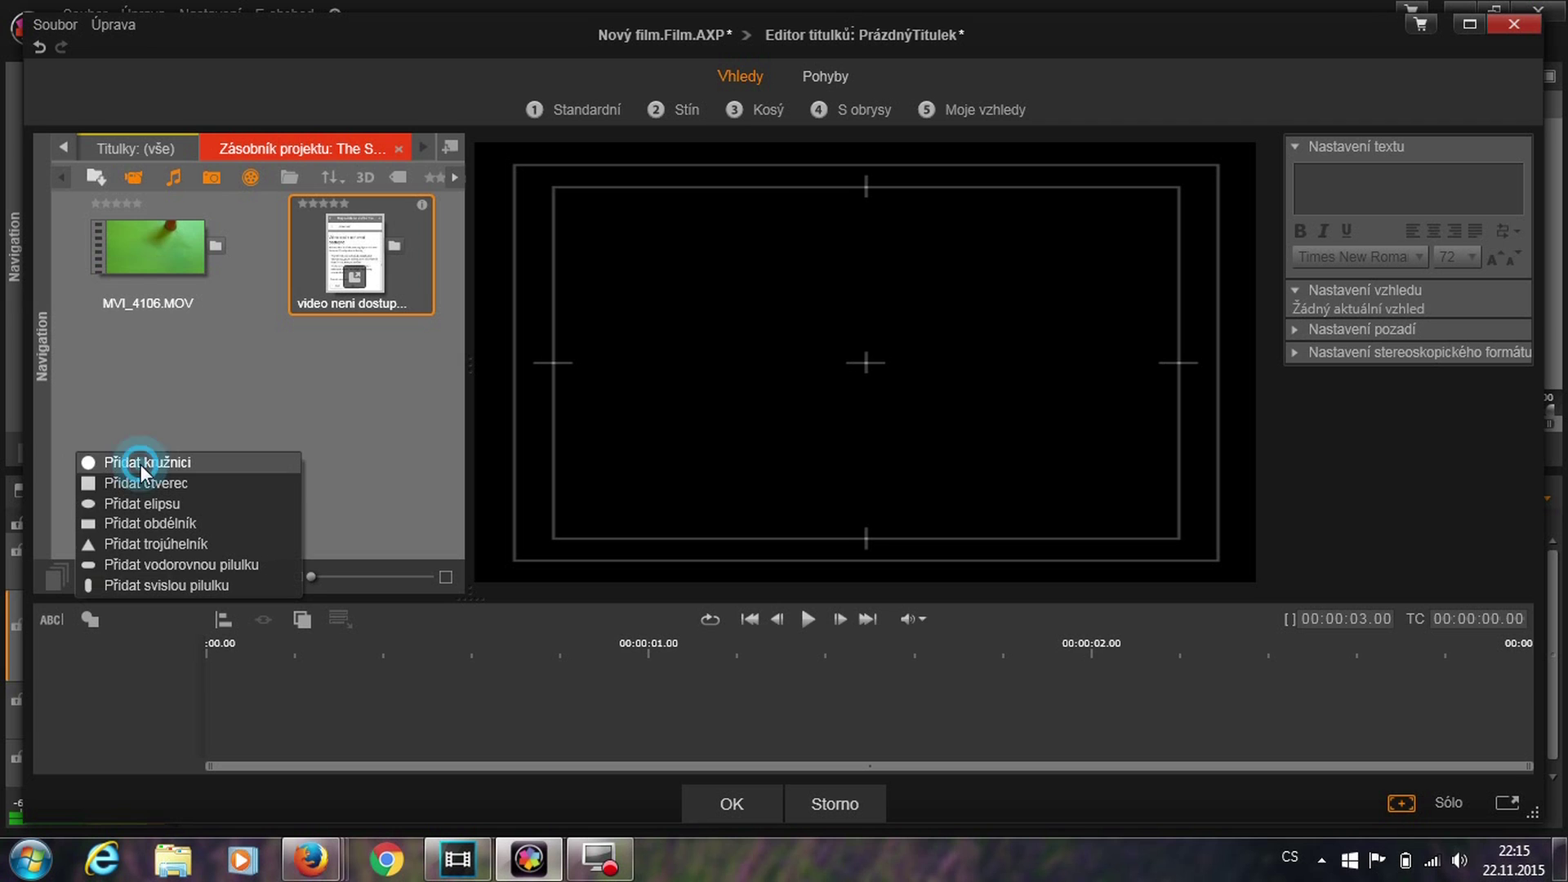
Add a circle shape to the title and align it to the centre of the frame.
{"action": "left_click_drag", "start_coordinate": [980, 475], "coordinate": [882, 413]}
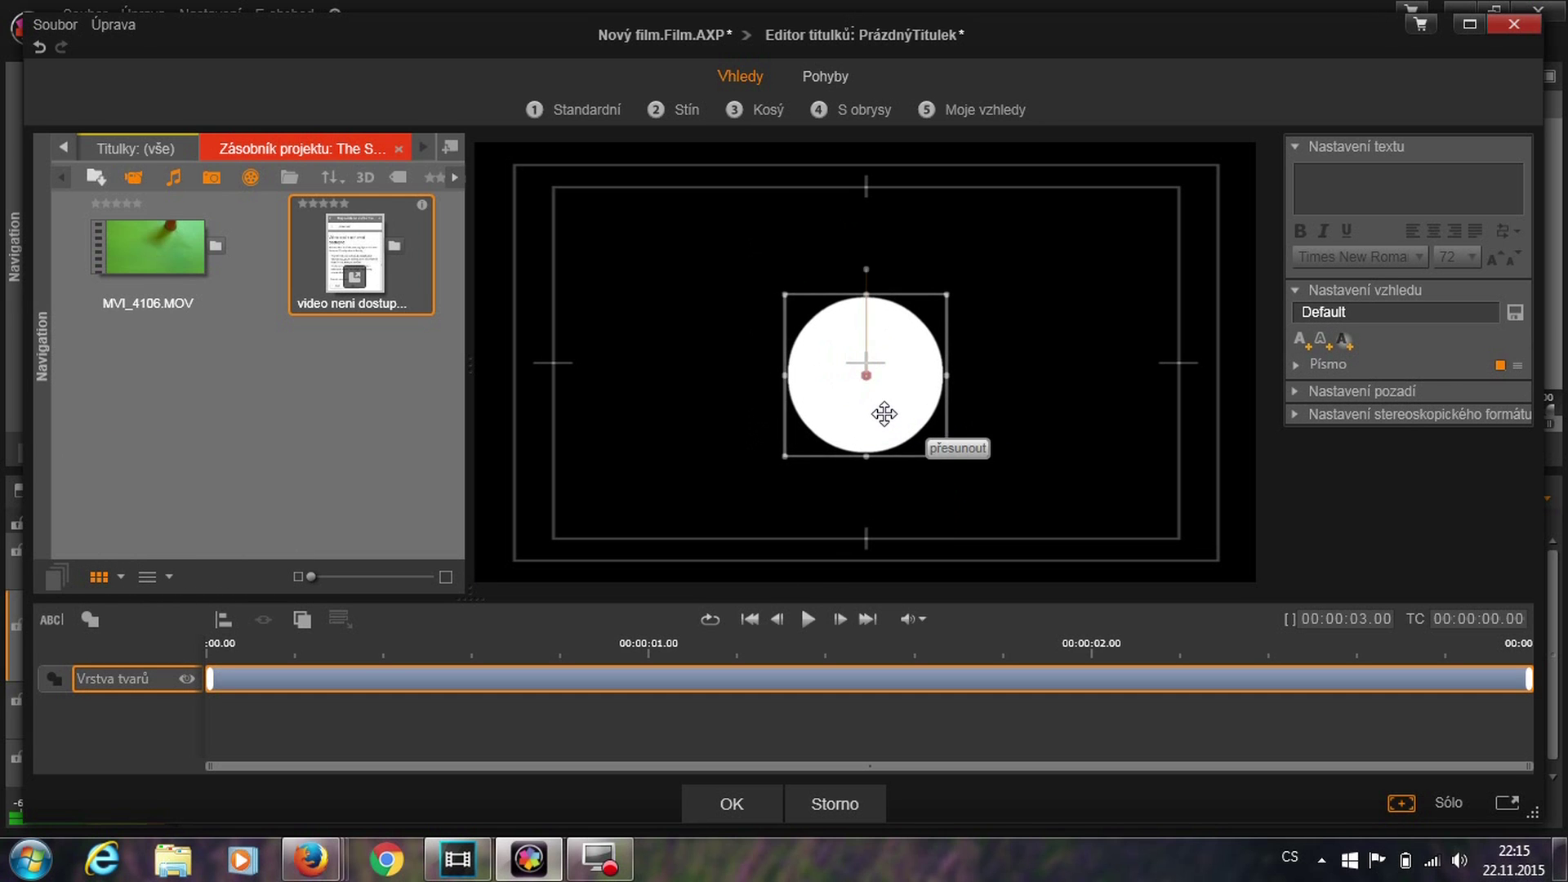
{"action": "left_click", "coordinate": [223, 619]}
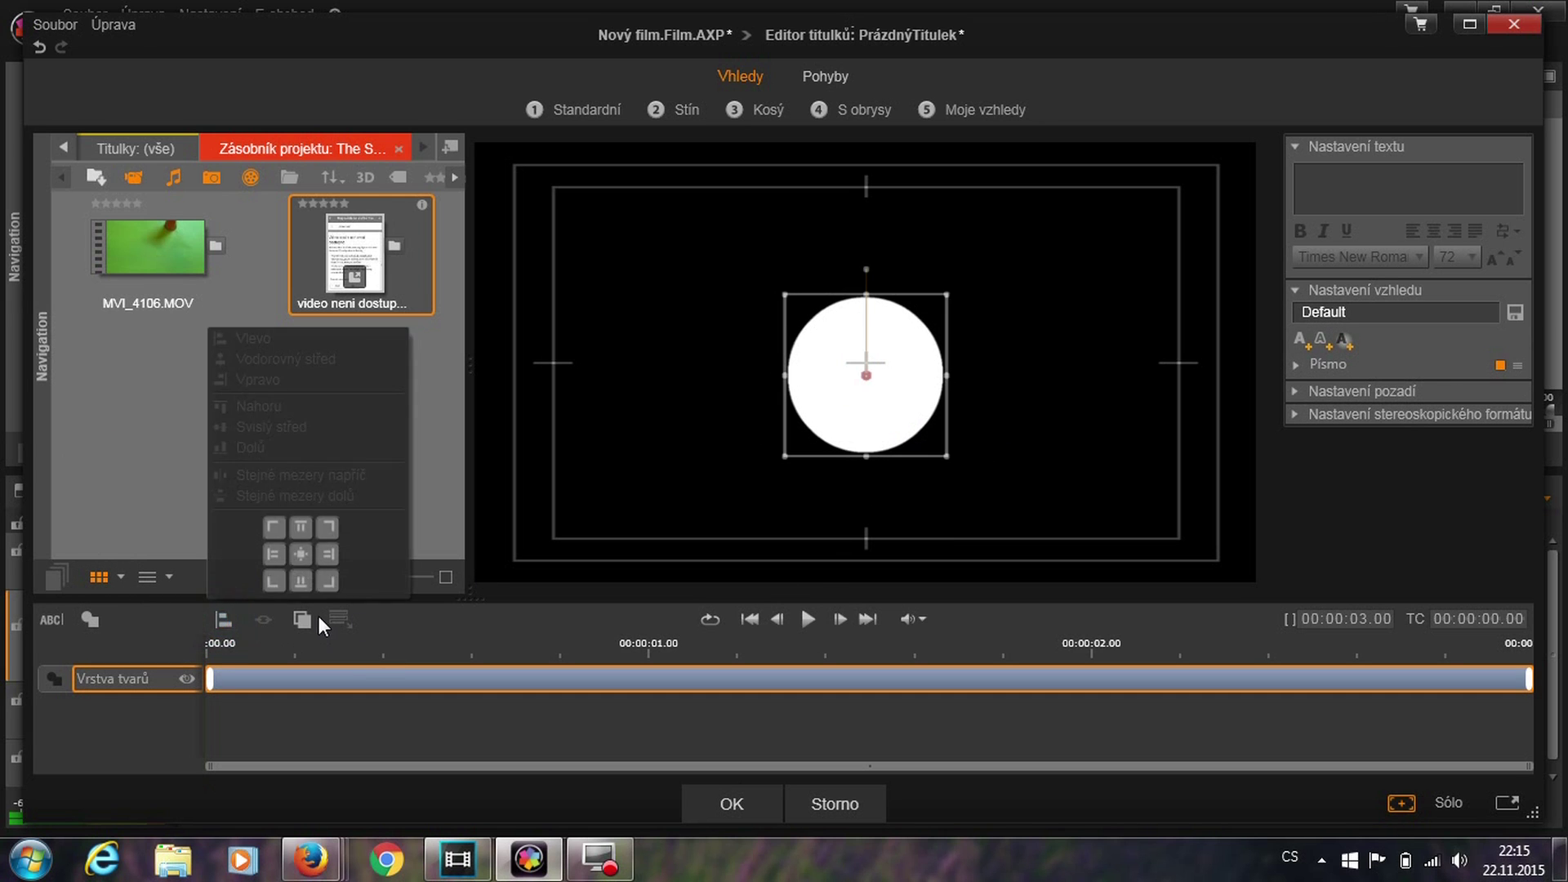
{"action": "left_click", "coordinate": [300, 553]}
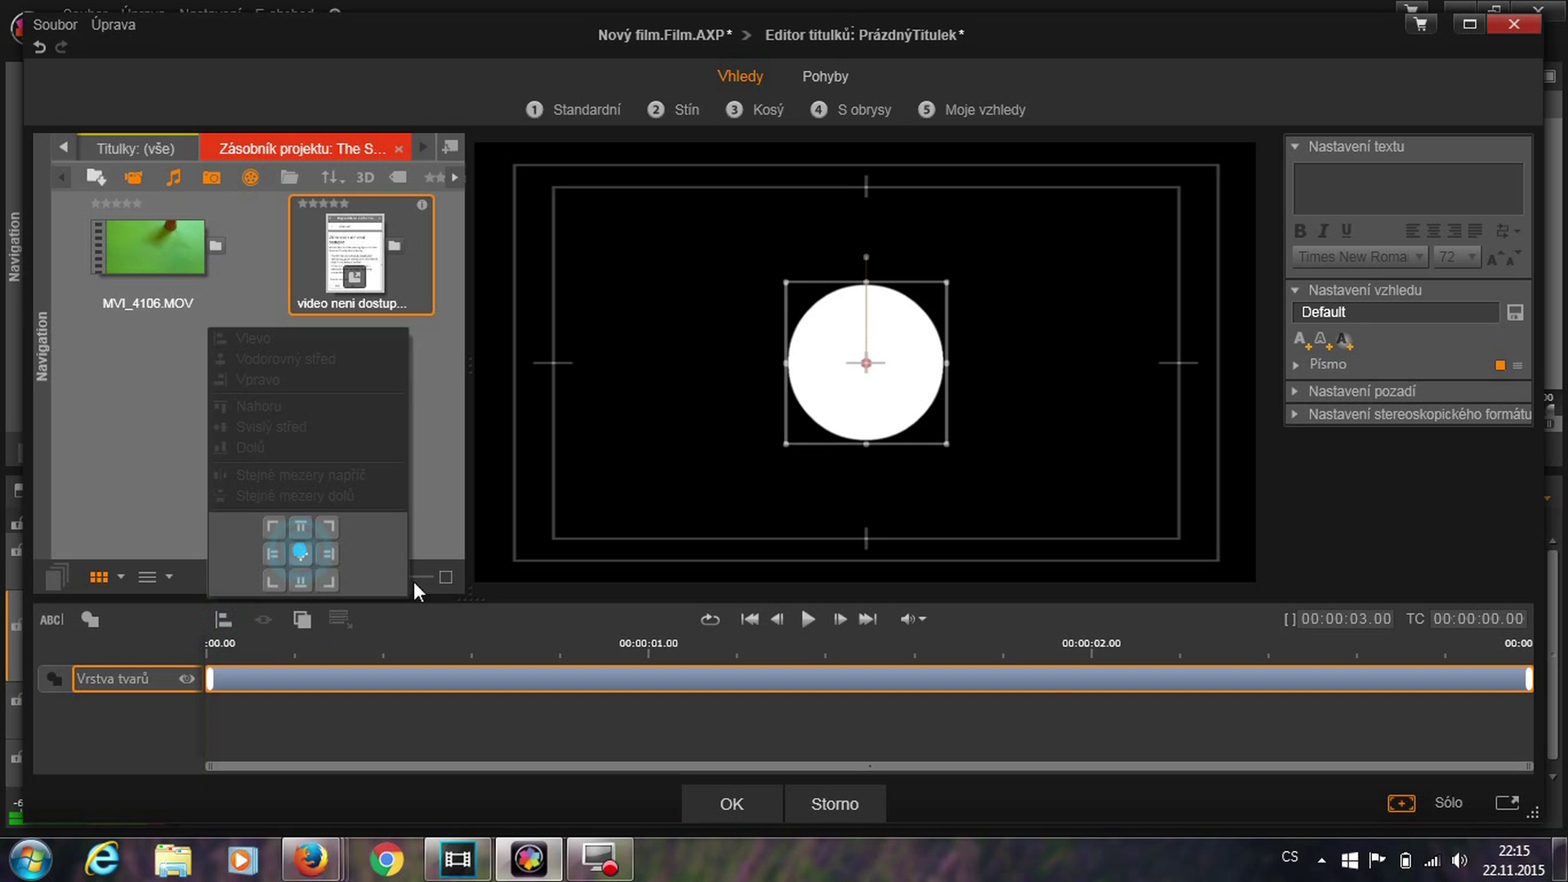
Fill the circle with red (R 197, G 0, B 0), set its blur to about 21.5 and accept the title.
{"action": "left_click", "coordinate": [1296, 366]}
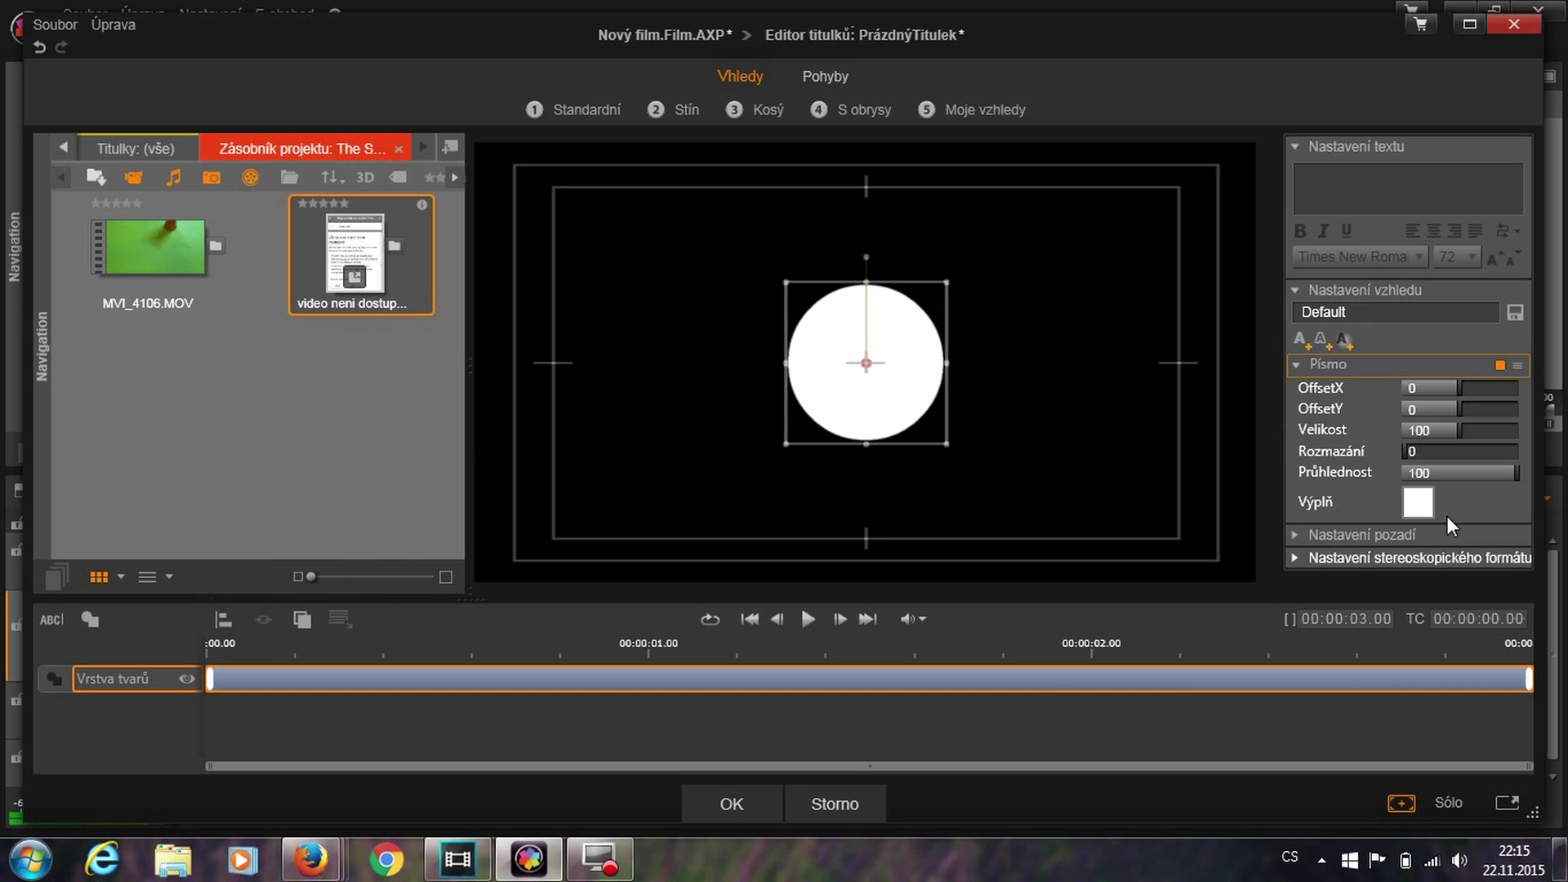
{"action": "left_click", "coordinate": [1413, 506]}
{"action": "left_click_drag", "start_coordinate": [1395, 454], "coordinate": [1398, 430]}
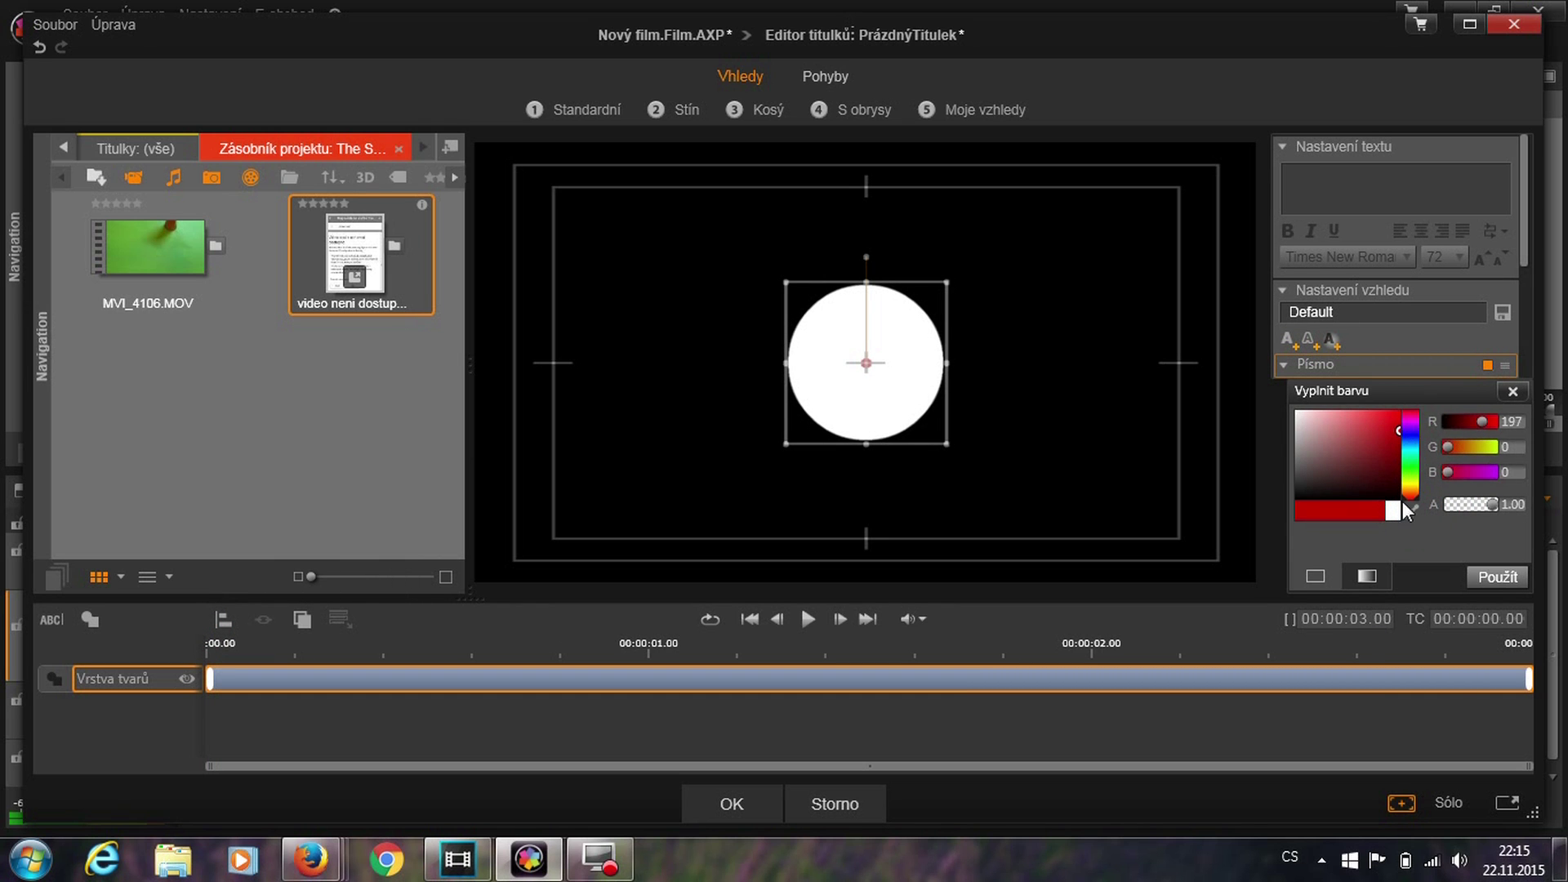
{"action": "left_click", "coordinate": [1493, 578]}
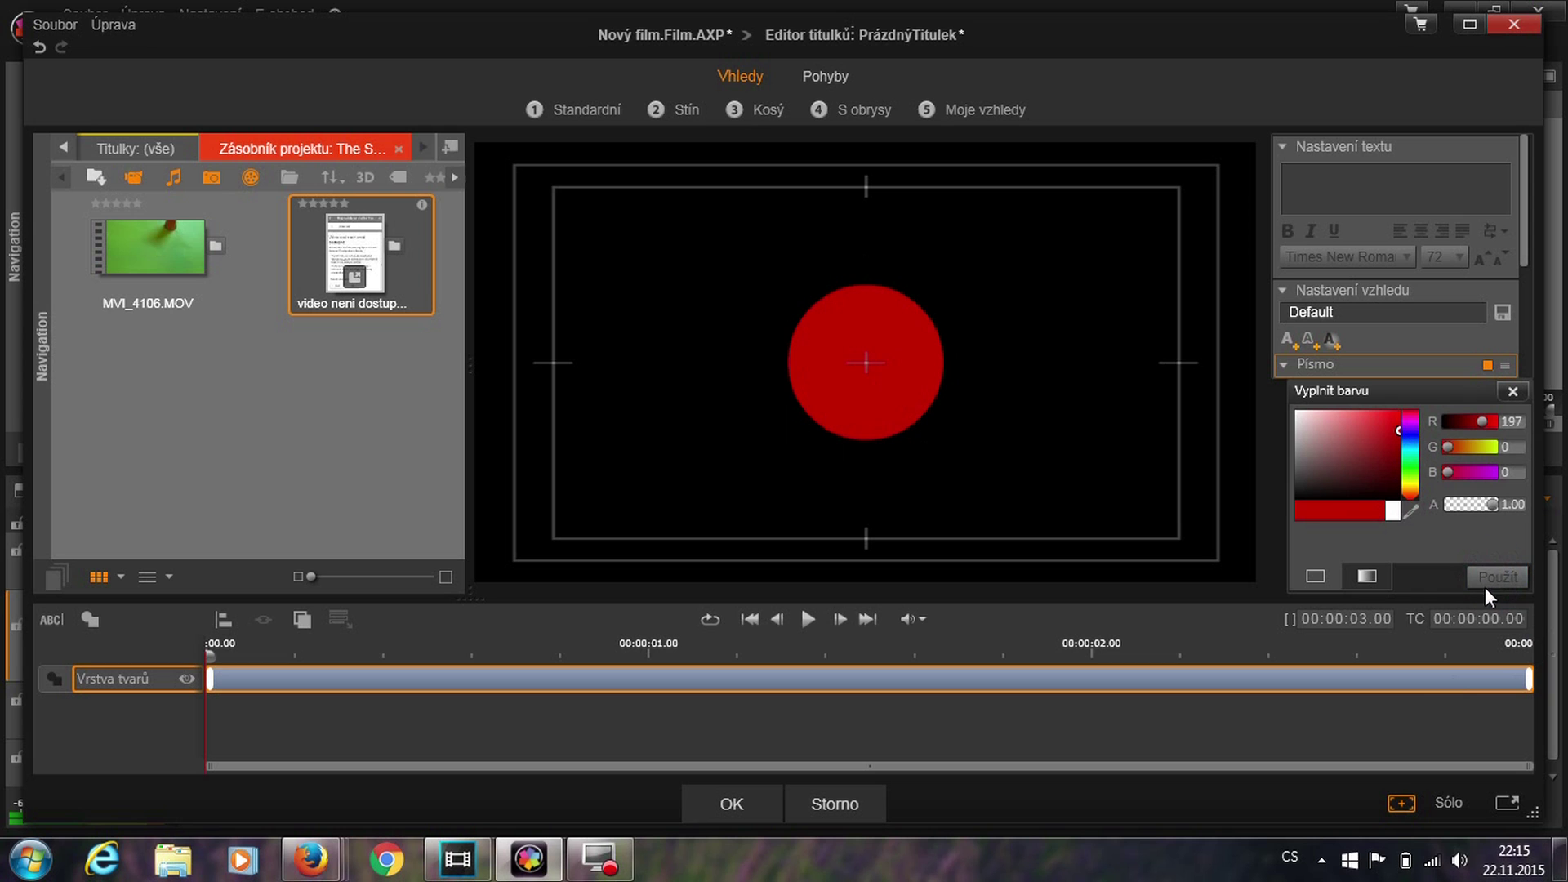
{"action": "left_click", "coordinate": [1517, 396]}
{"action": "left_click_drag", "start_coordinate": [1401, 451], "coordinate": [1425, 455]}
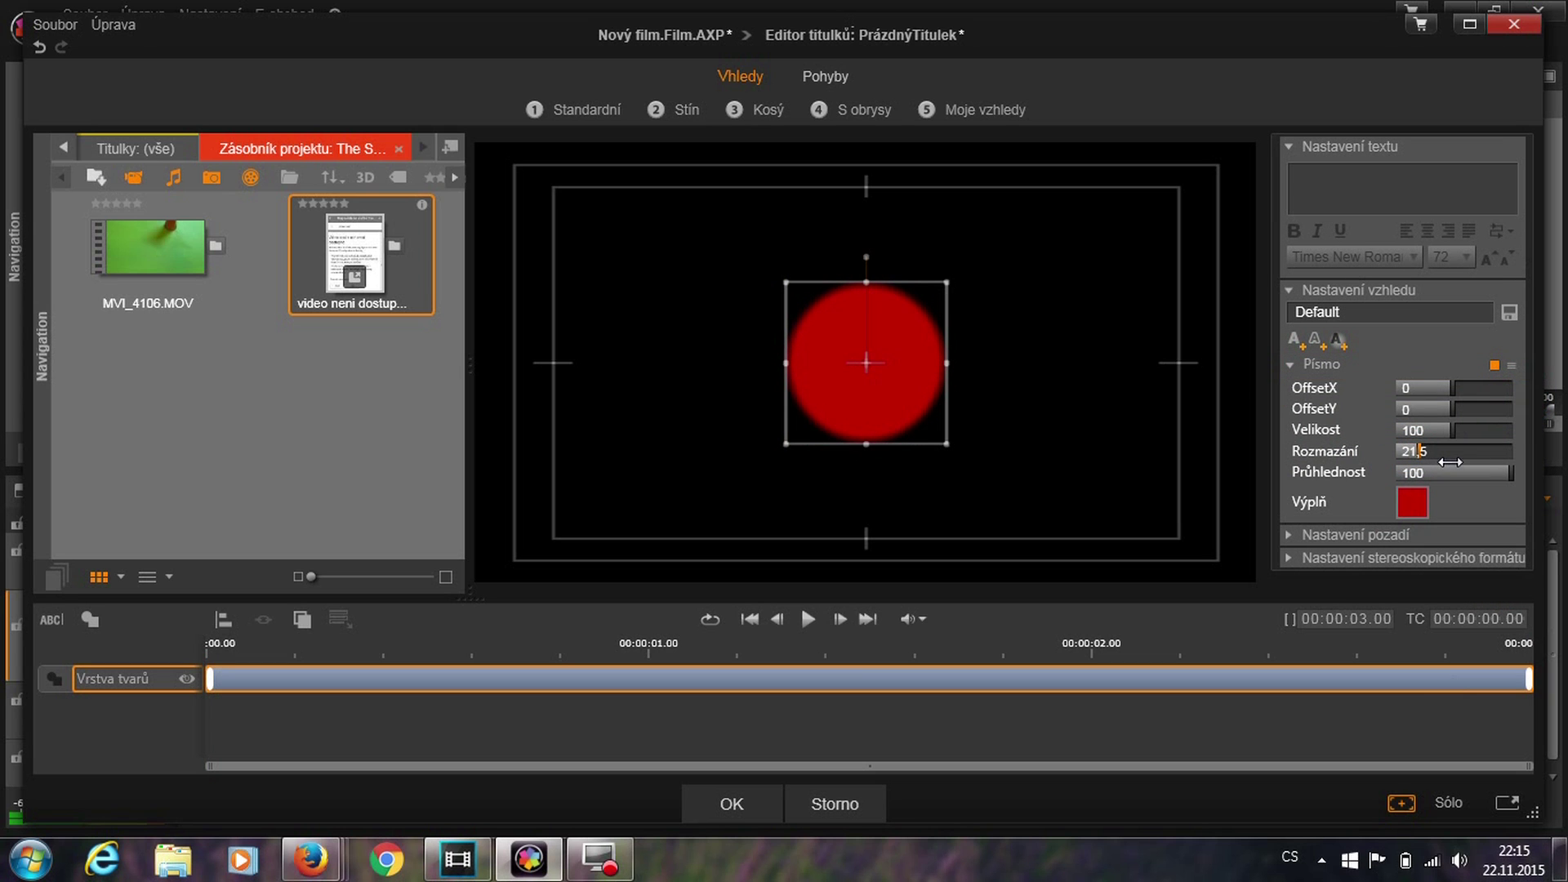
{"action": "left_click", "coordinate": [750, 800]}
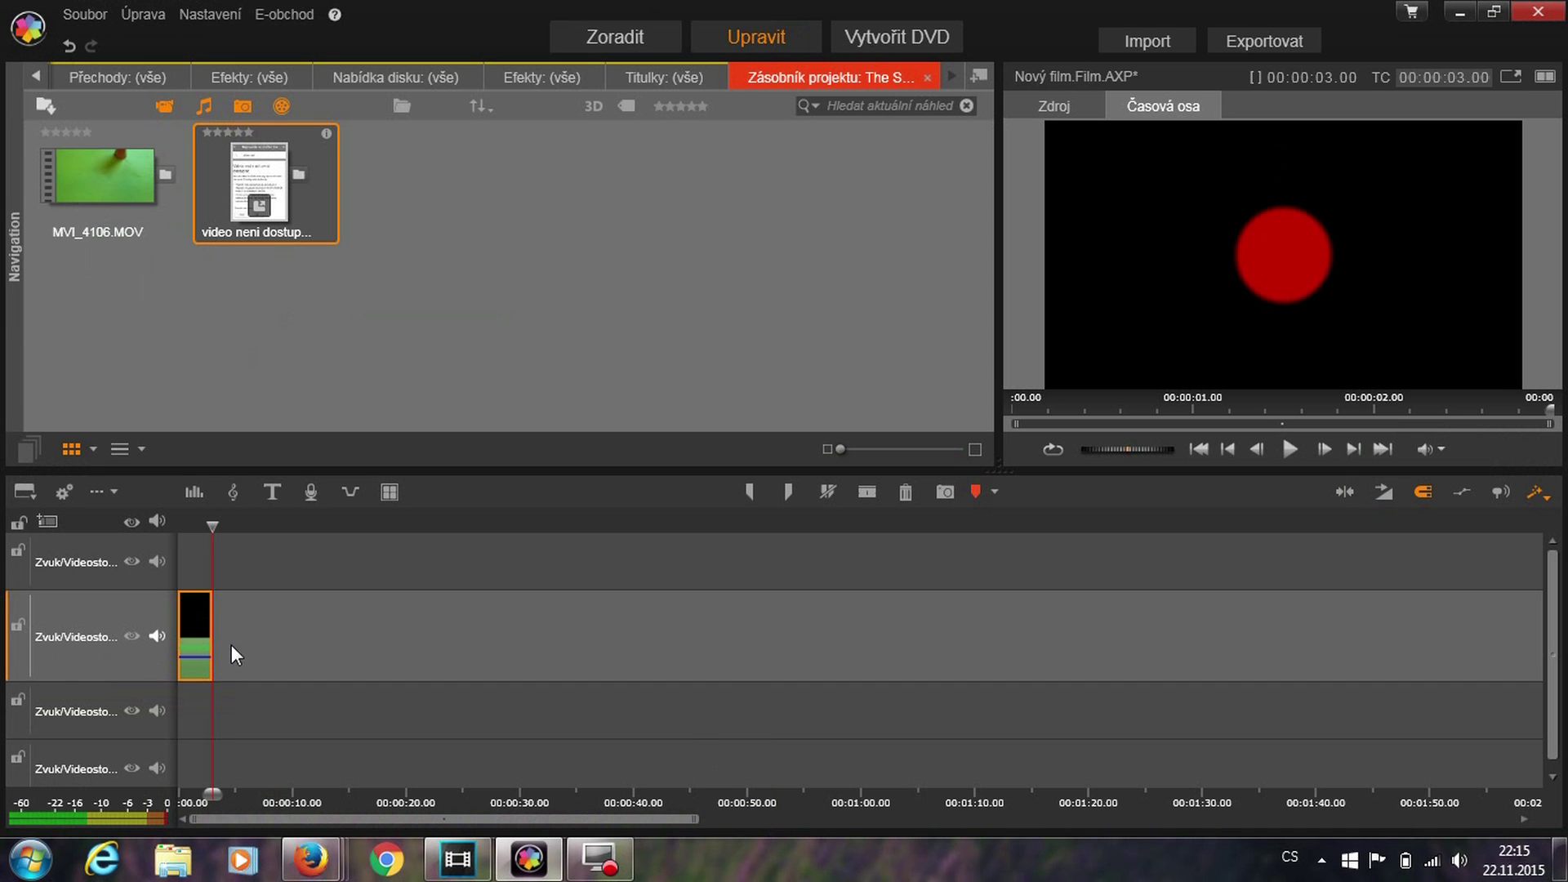
Extend the title clip on the timeline to 00:00:21.04 and open it in the effects editor.
{"action": "left_click_drag", "start_coordinate": [211, 665], "coordinate": [418, 713]}
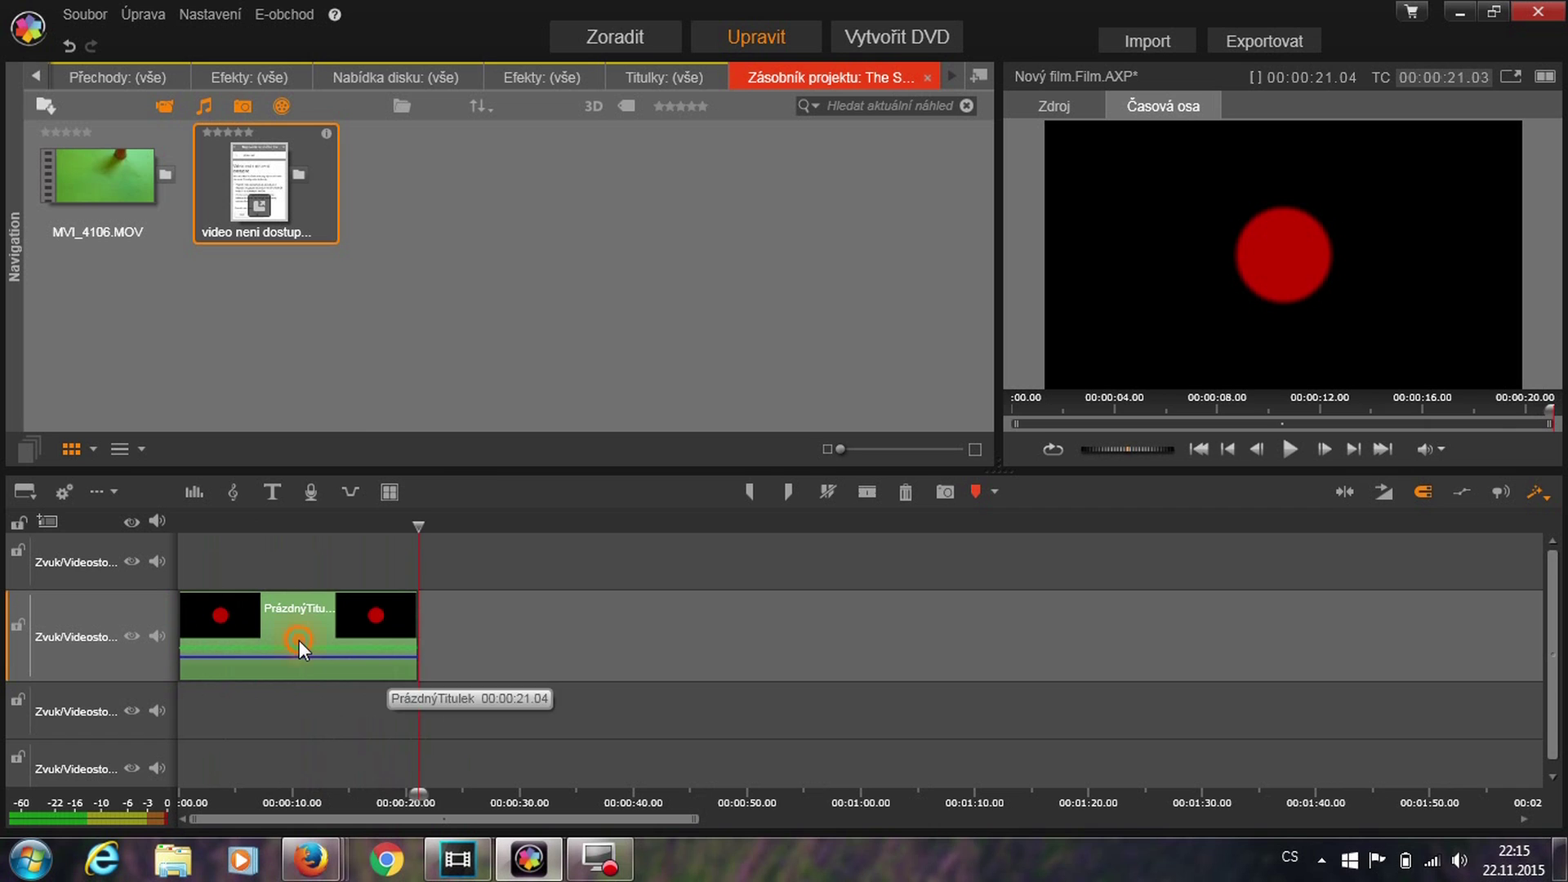
{"action": "right_click", "coordinate": [299, 640]}
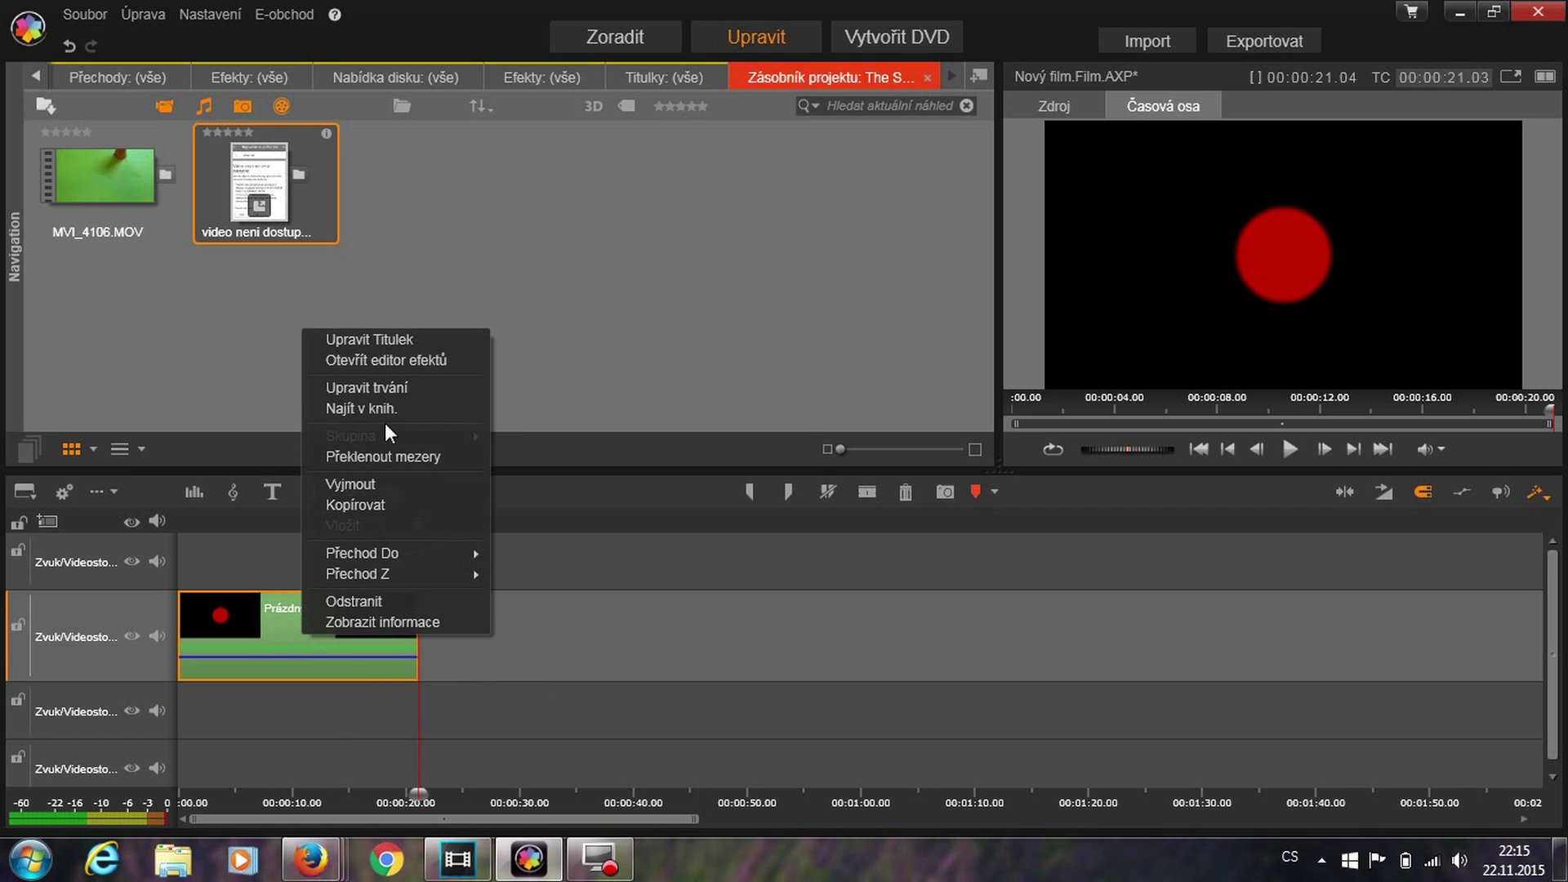
{"action": "left_click", "coordinate": [419, 365]}
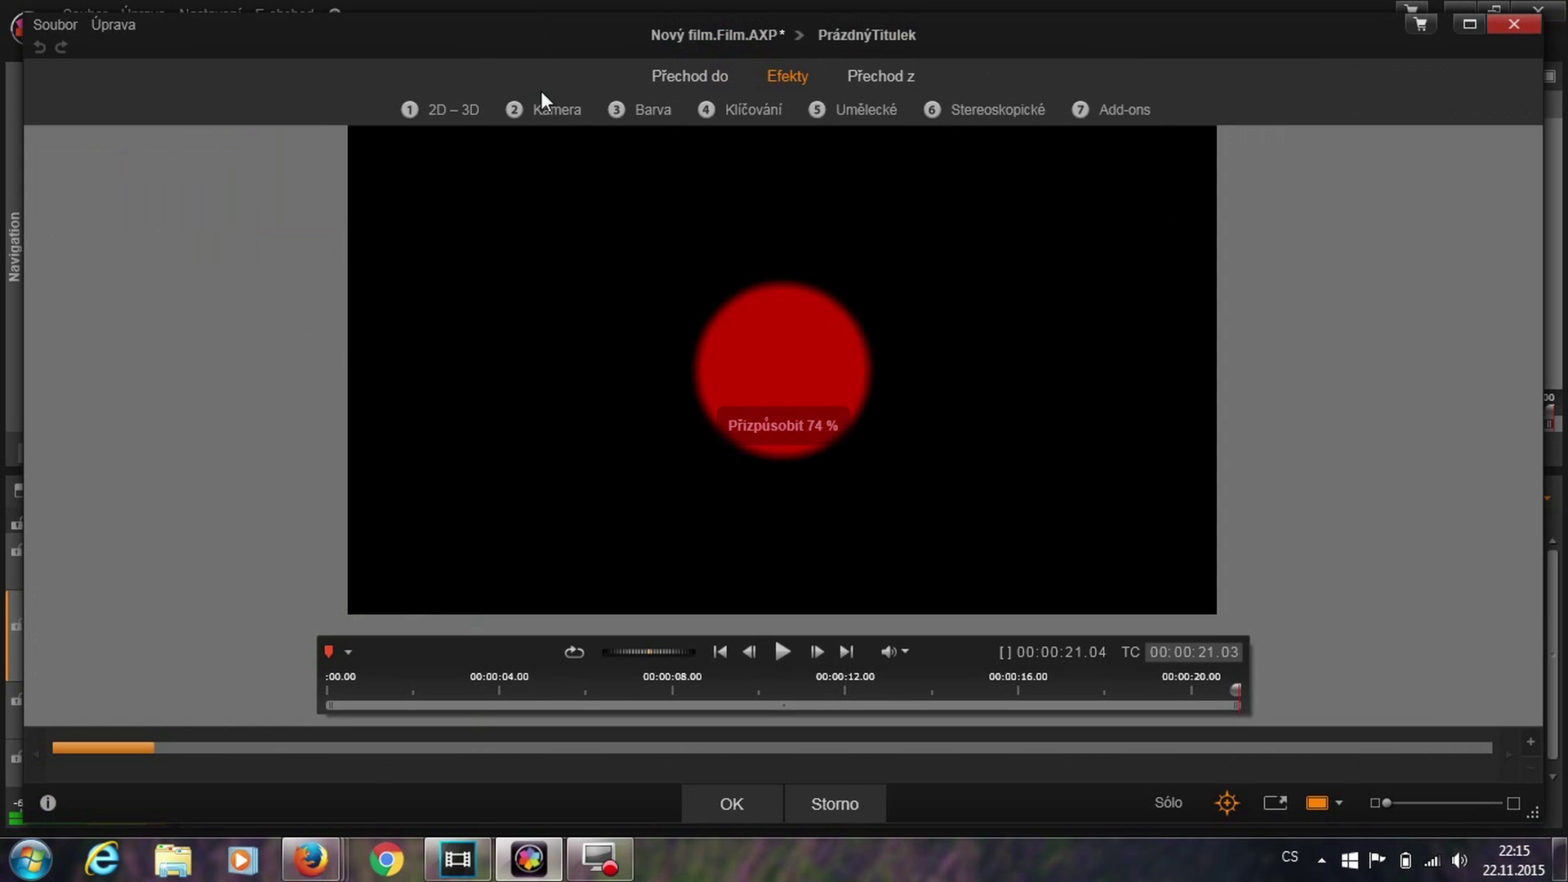
Apply the 2D Editor effect to the circle clip with the preset Bez předvolby.
{"action": "left_click", "coordinate": [448, 108]}
{"action": "left_click", "coordinate": [443, 192]}
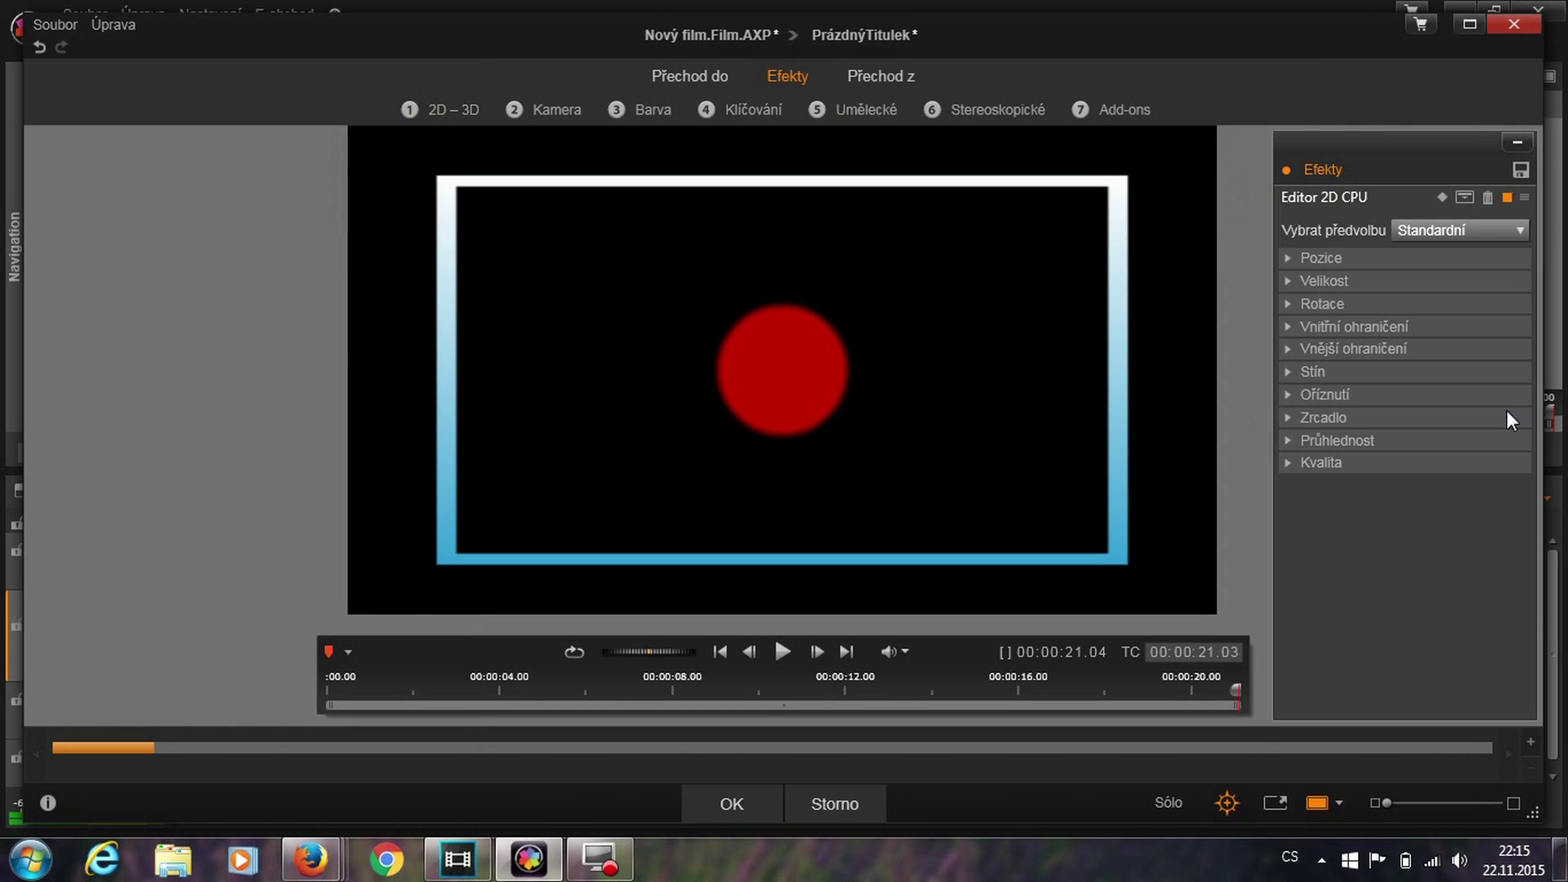
{"action": "left_click", "coordinate": [1517, 232]}
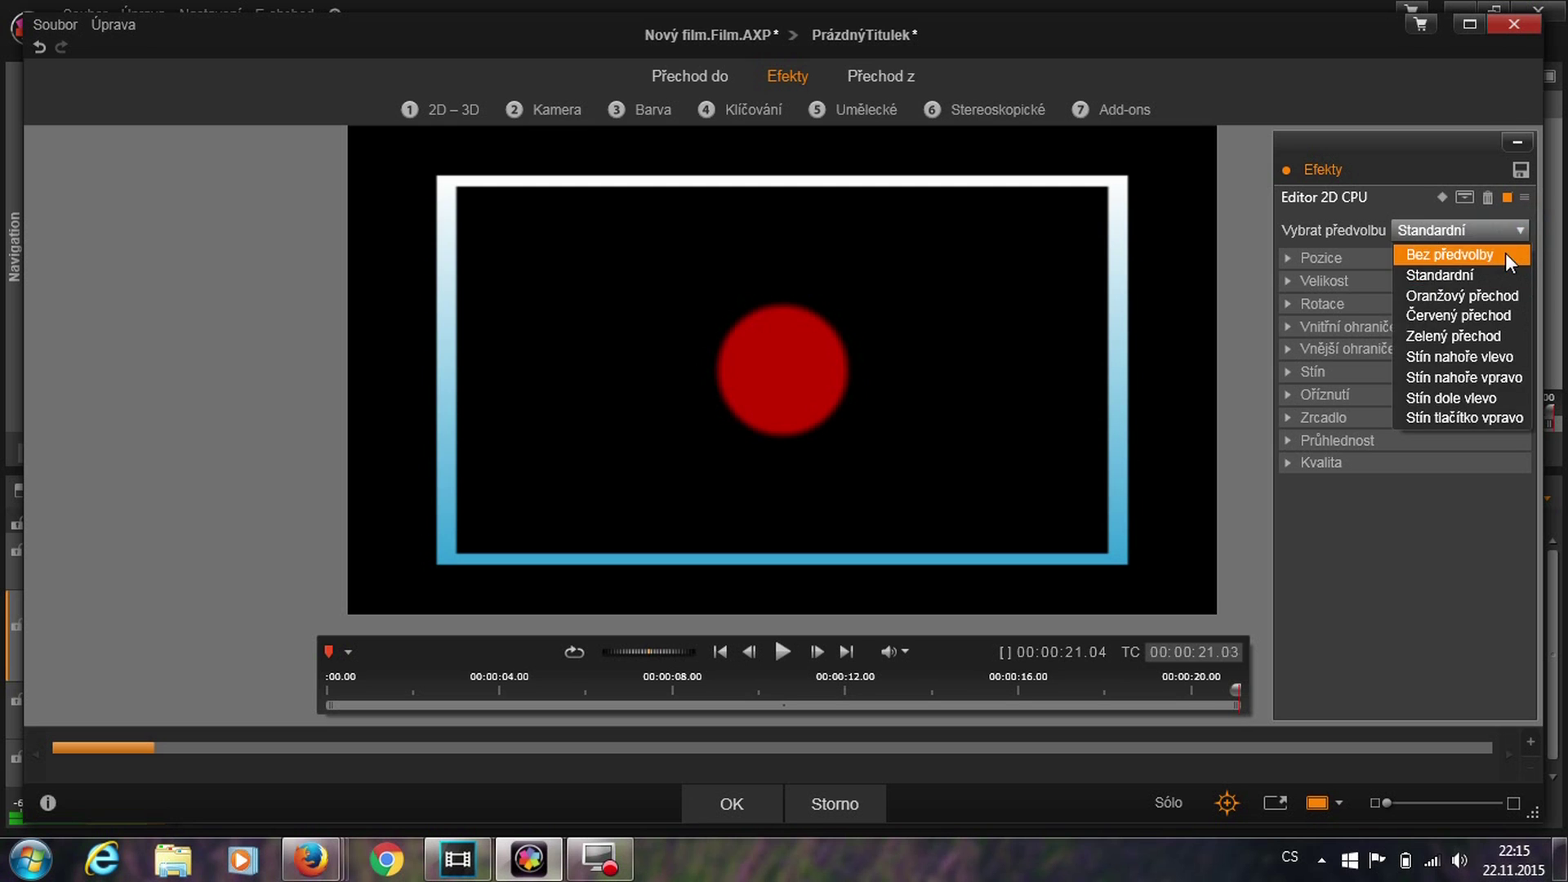
{"action": "left_click", "coordinate": [1506, 252]}
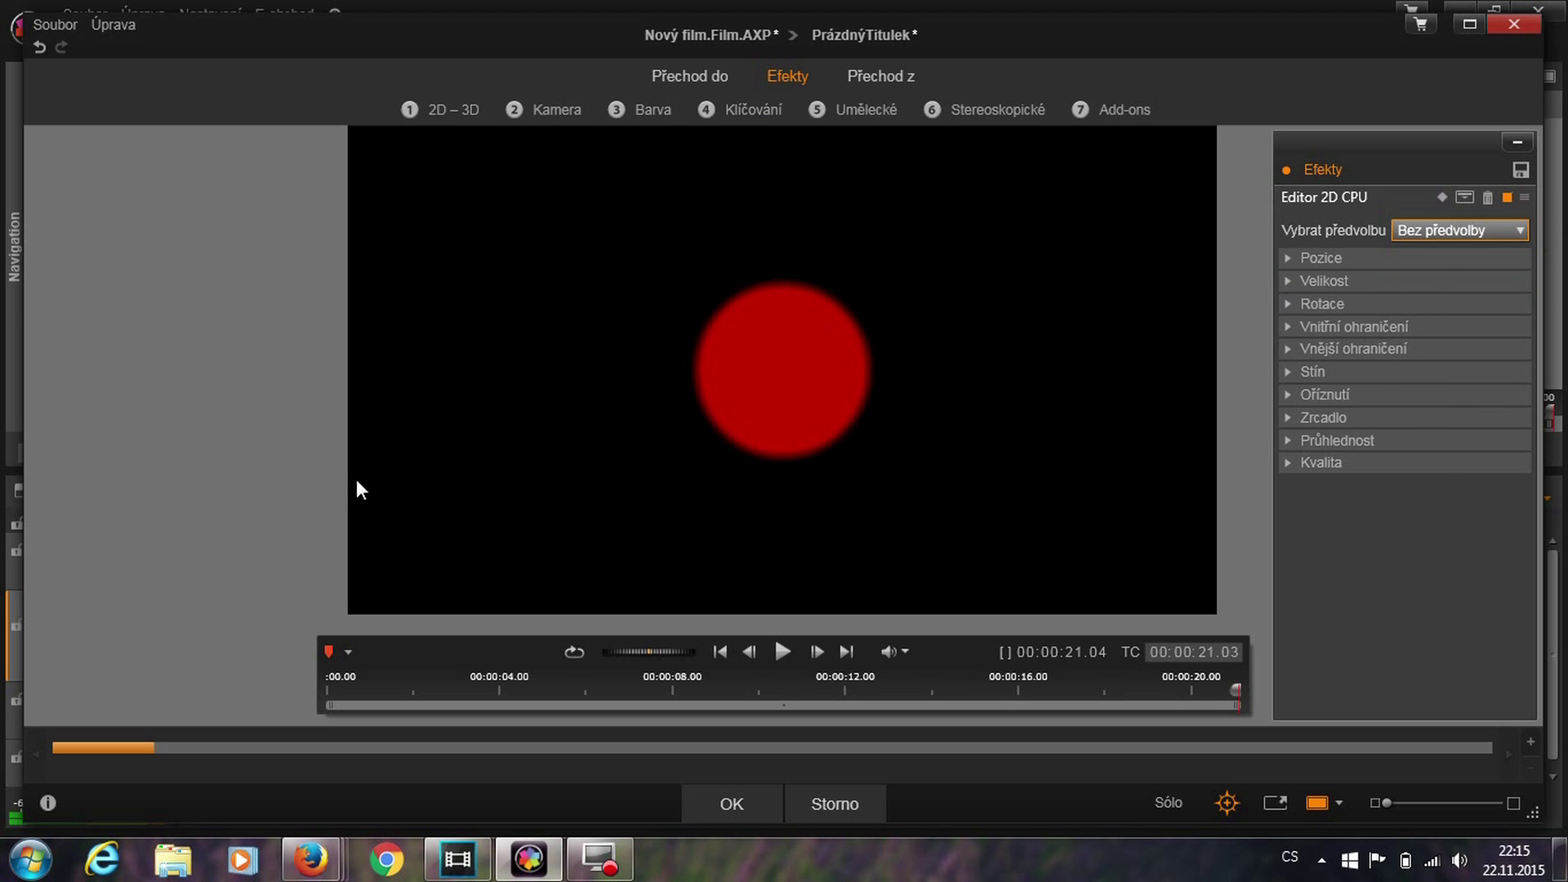
Enable keyframes for the 2D Editor effect with the playhead at 00:00:03.23.
{"action": "left_click_drag", "start_coordinate": [333, 686], "coordinate": [253, 659]}
{"action": "left_click", "coordinate": [646, 686]}
{"action": "left_click_drag", "start_coordinate": [646, 689], "coordinate": [496, 675]}
{"action": "left_click", "coordinate": [1443, 194]}
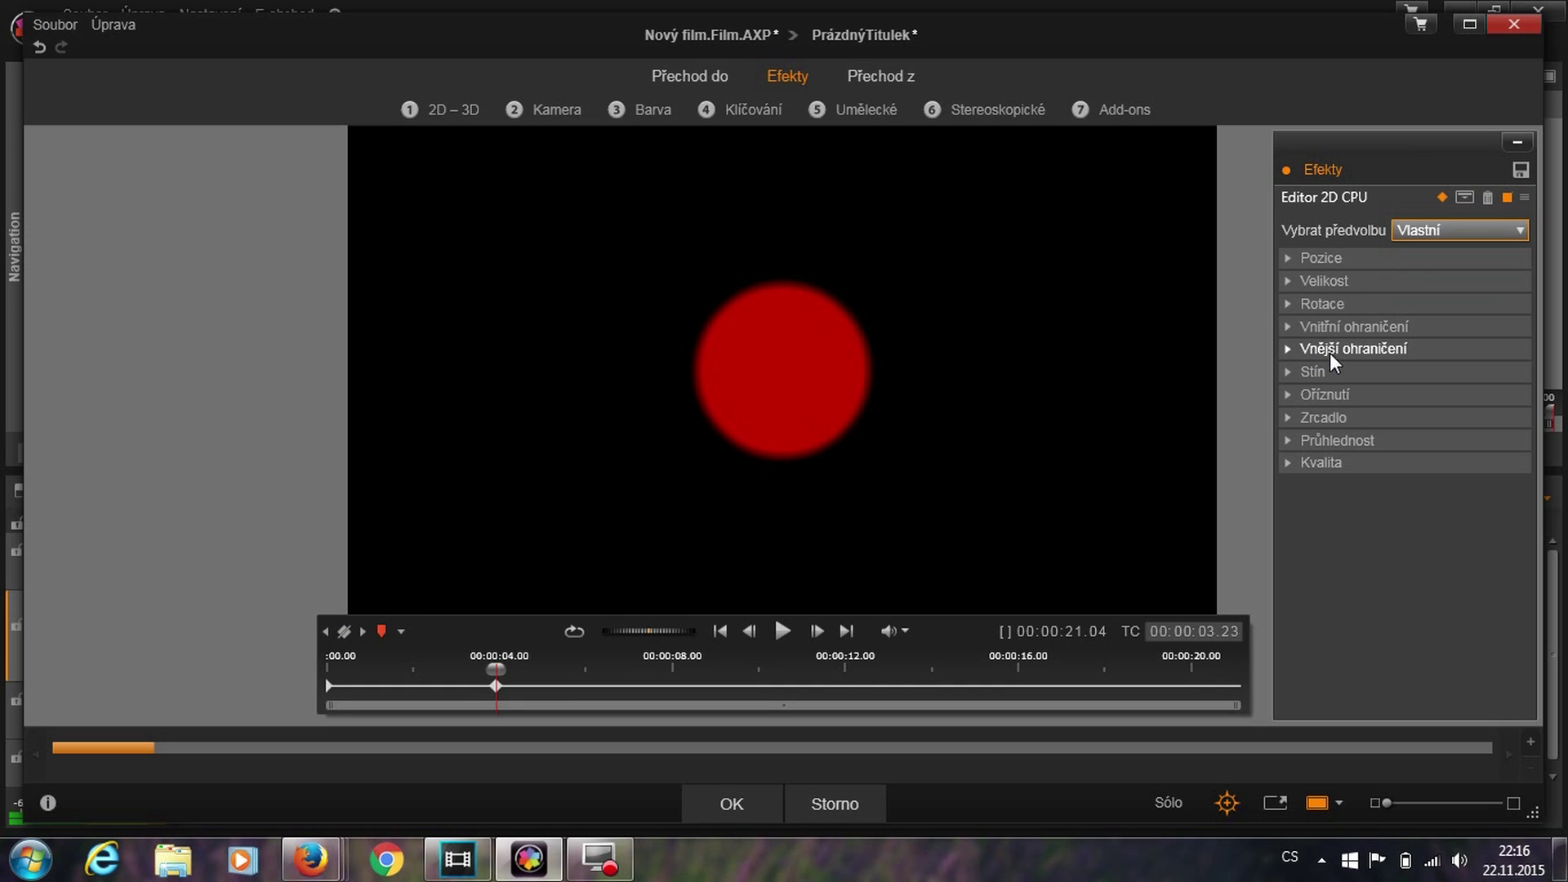
Keyframe the circle's X position at about 12 seconds to -50.75 so it moves to the frame's left edge.
{"action": "left_click", "coordinate": [1291, 258]}
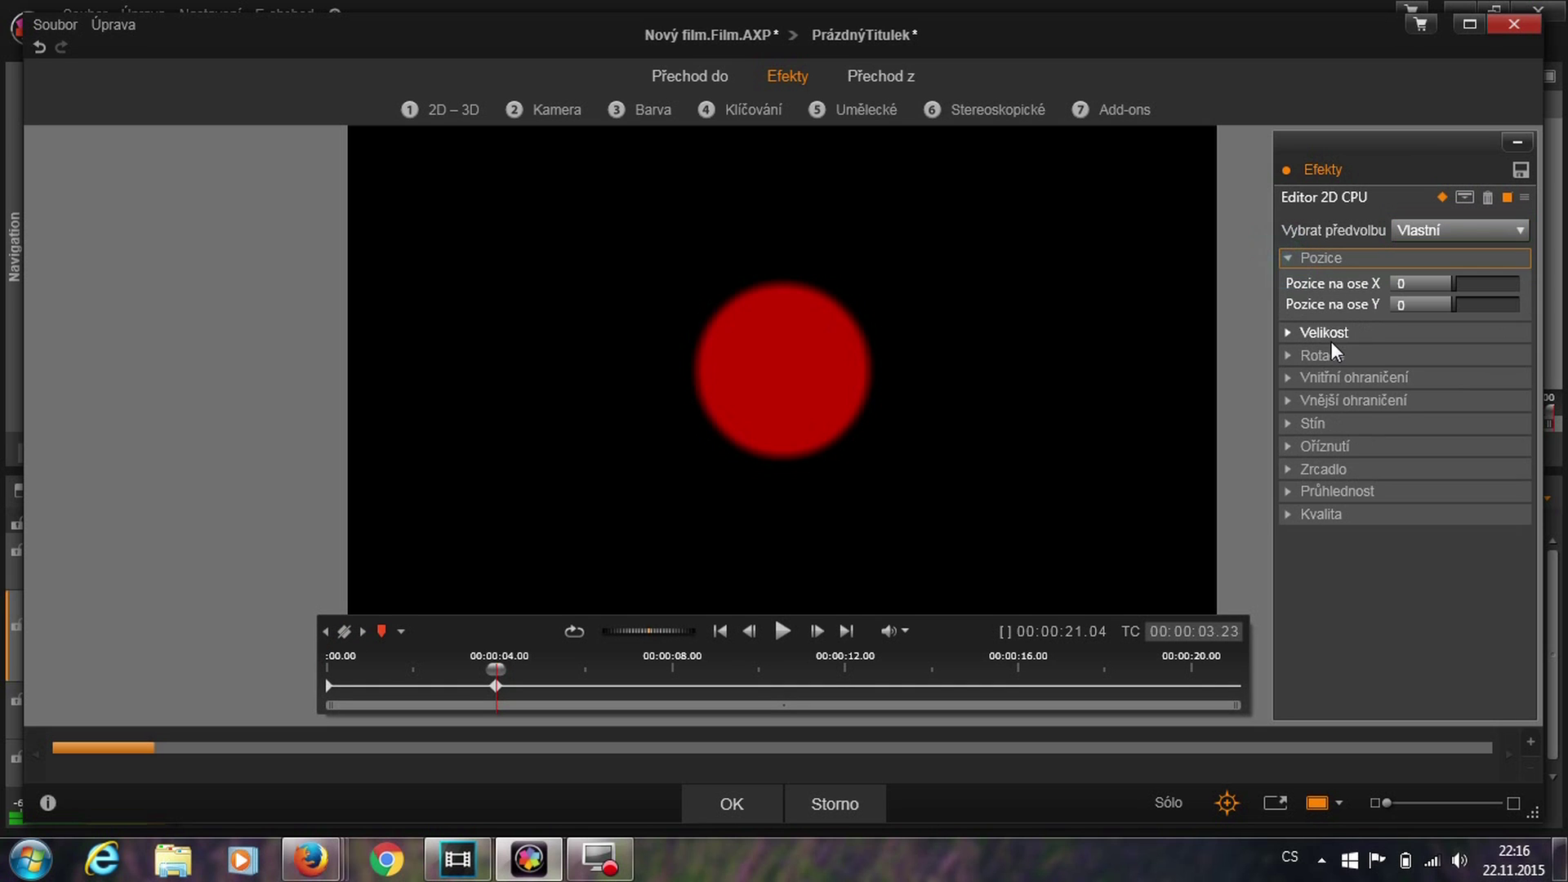
{"action": "left_click_drag", "start_coordinate": [493, 671], "coordinate": [829, 777]}
{"action": "left_click", "coordinate": [1454, 283]}
{"action": "left_click_drag", "start_coordinate": [1459, 284], "coordinate": [1444, 284]}
Set the circle's X position to about 65.25 at the clip's end, 00:00:21.04, and accept the effect.
{"action": "left_click_drag", "start_coordinate": [849, 666], "coordinate": [1248, 709]}
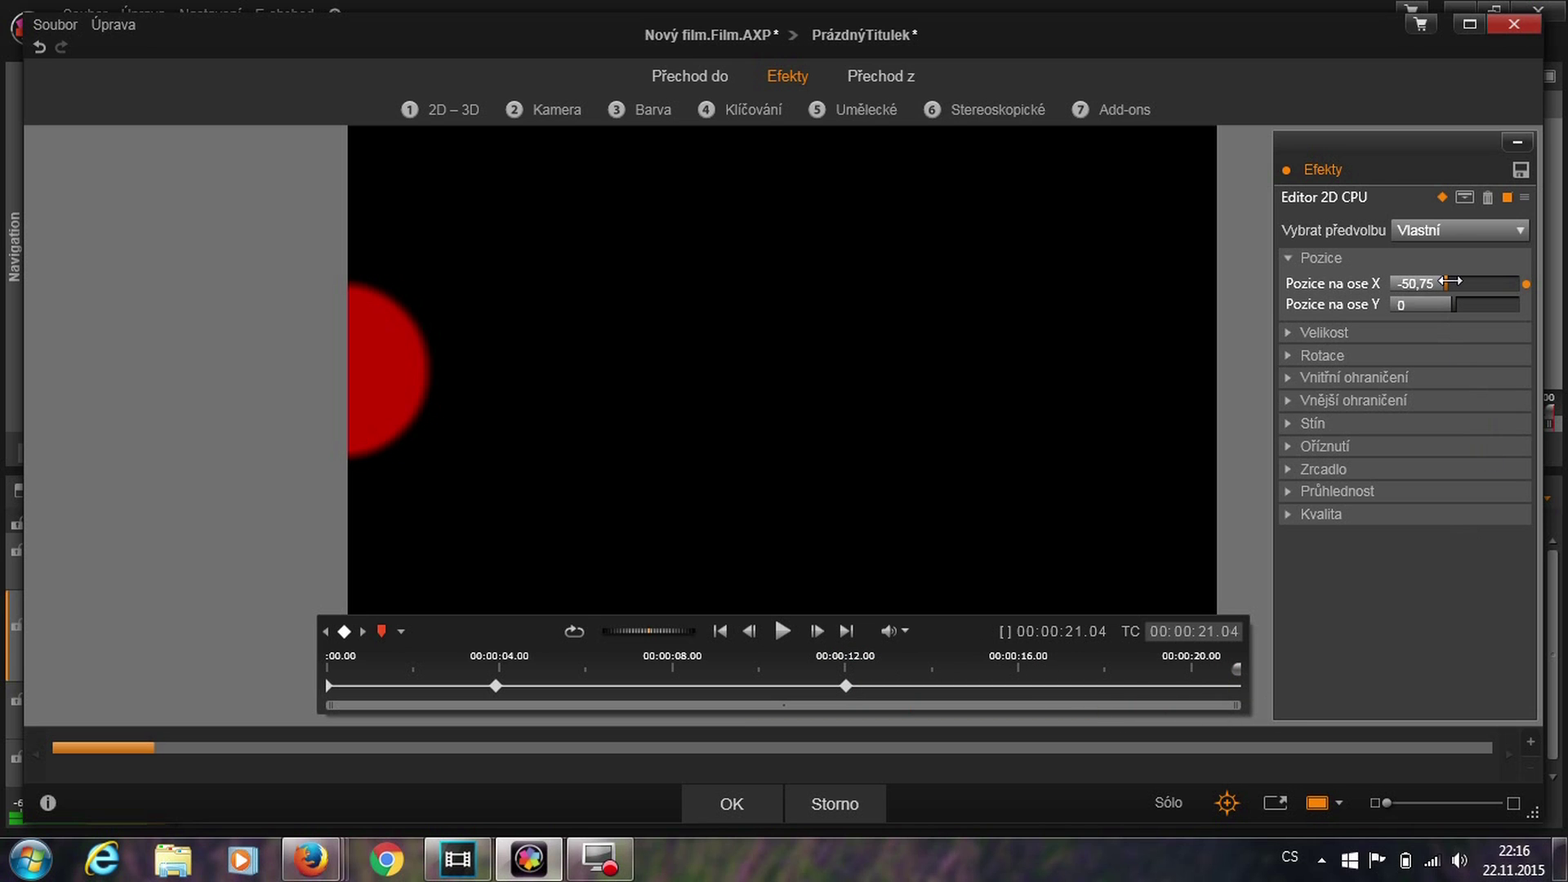
{"action": "left_click_drag", "start_coordinate": [1451, 283], "coordinate": [1487, 296]}
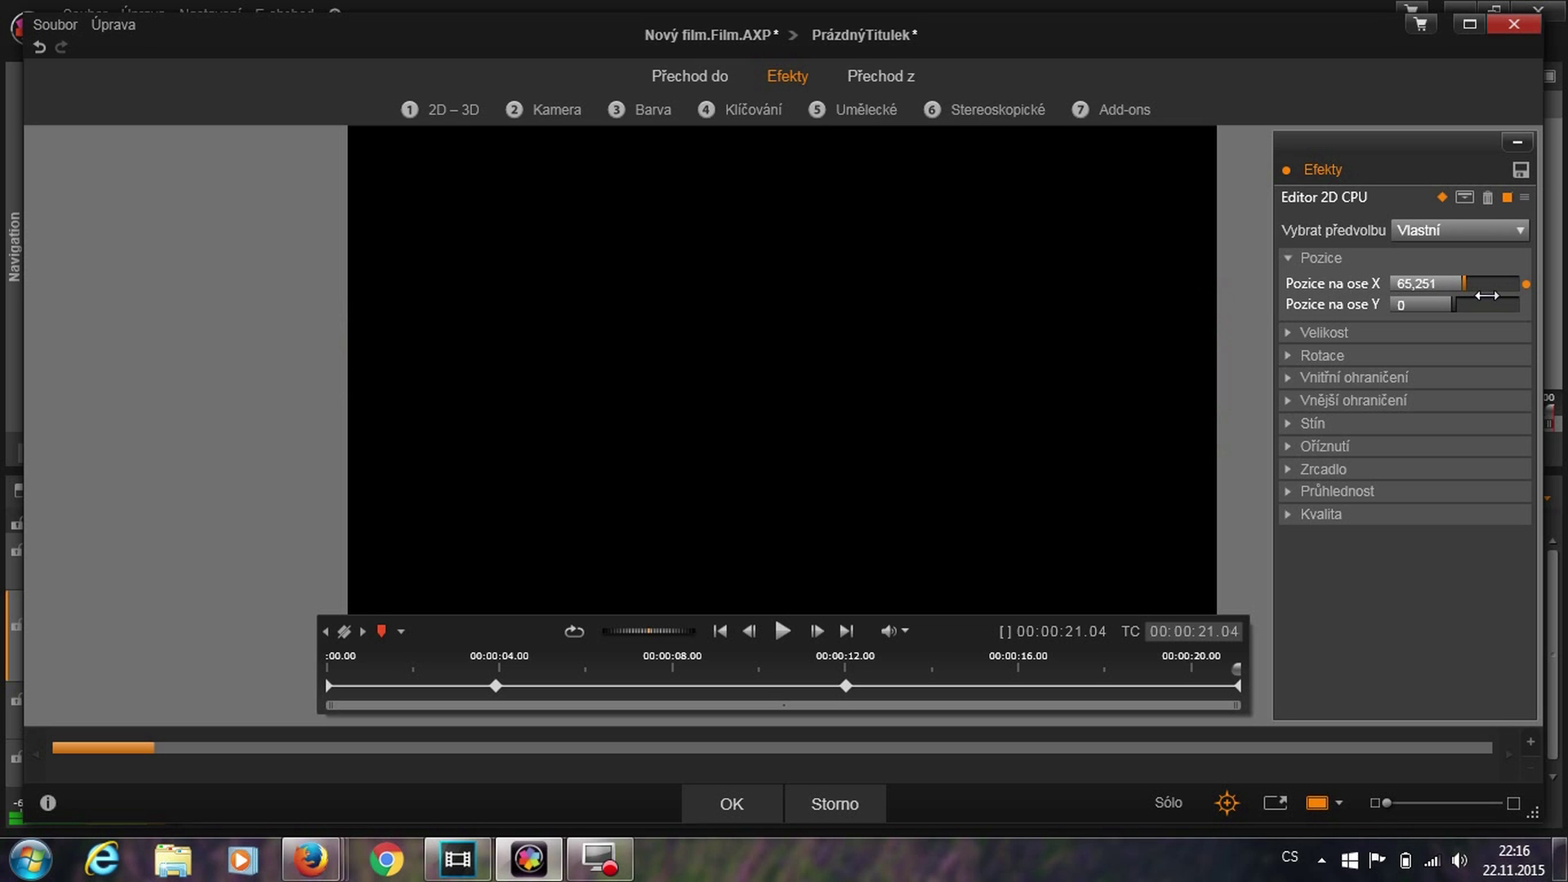
{"action": "left_click", "coordinate": [743, 803]}
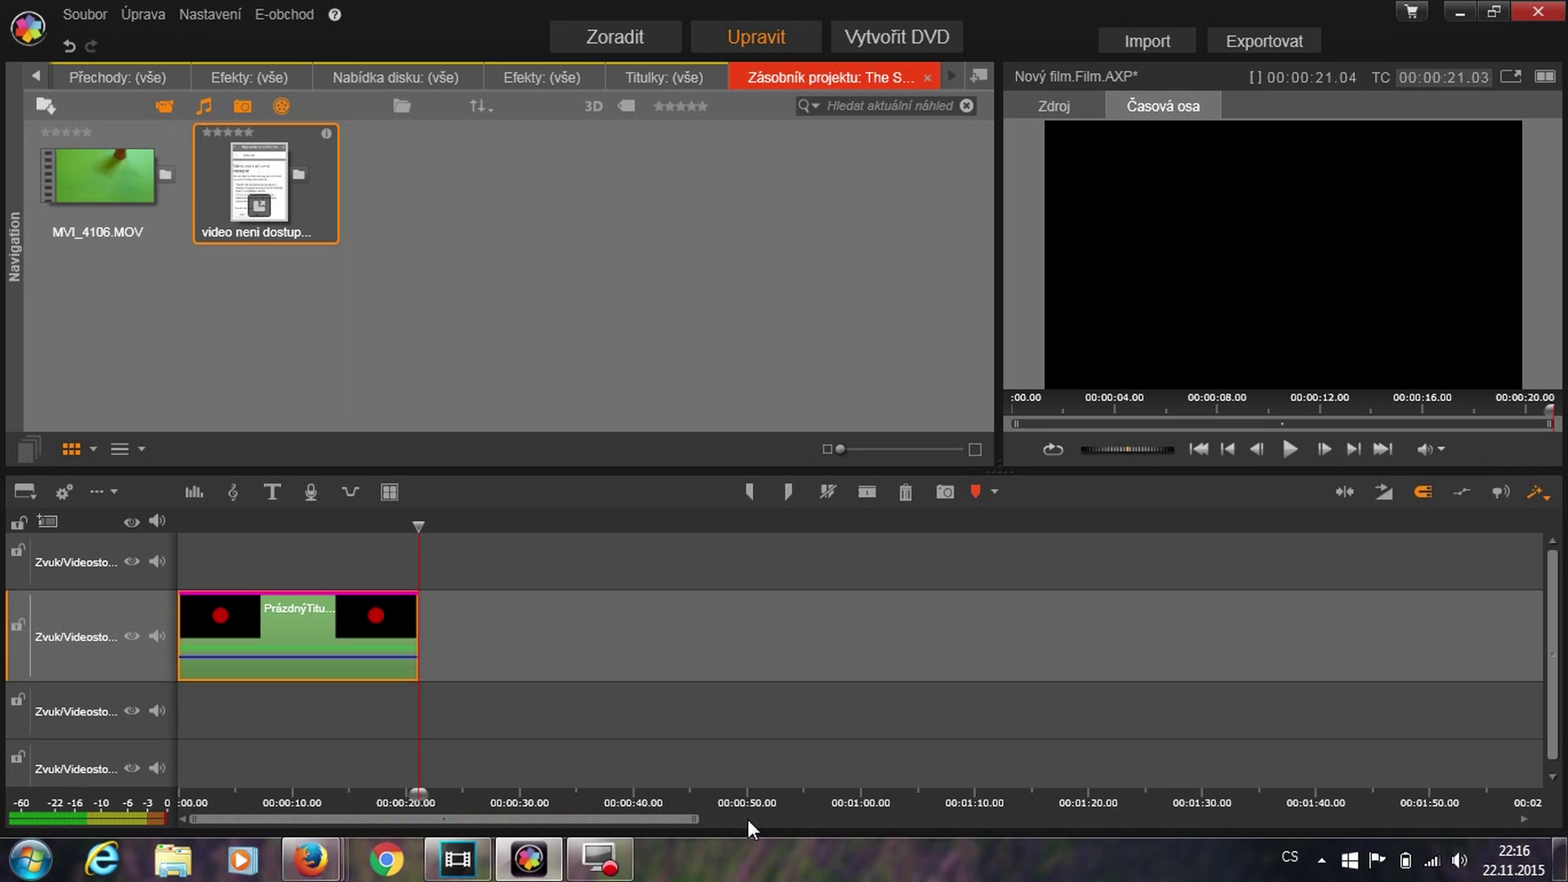
Play the circle animation from the beginning of the timeline to check it, and return to the start.
{"action": "left_click", "coordinate": [1199, 448]}
{"action": "left_click", "coordinate": [1289, 449]}
{"action": "left_click", "coordinate": [1199, 449]}
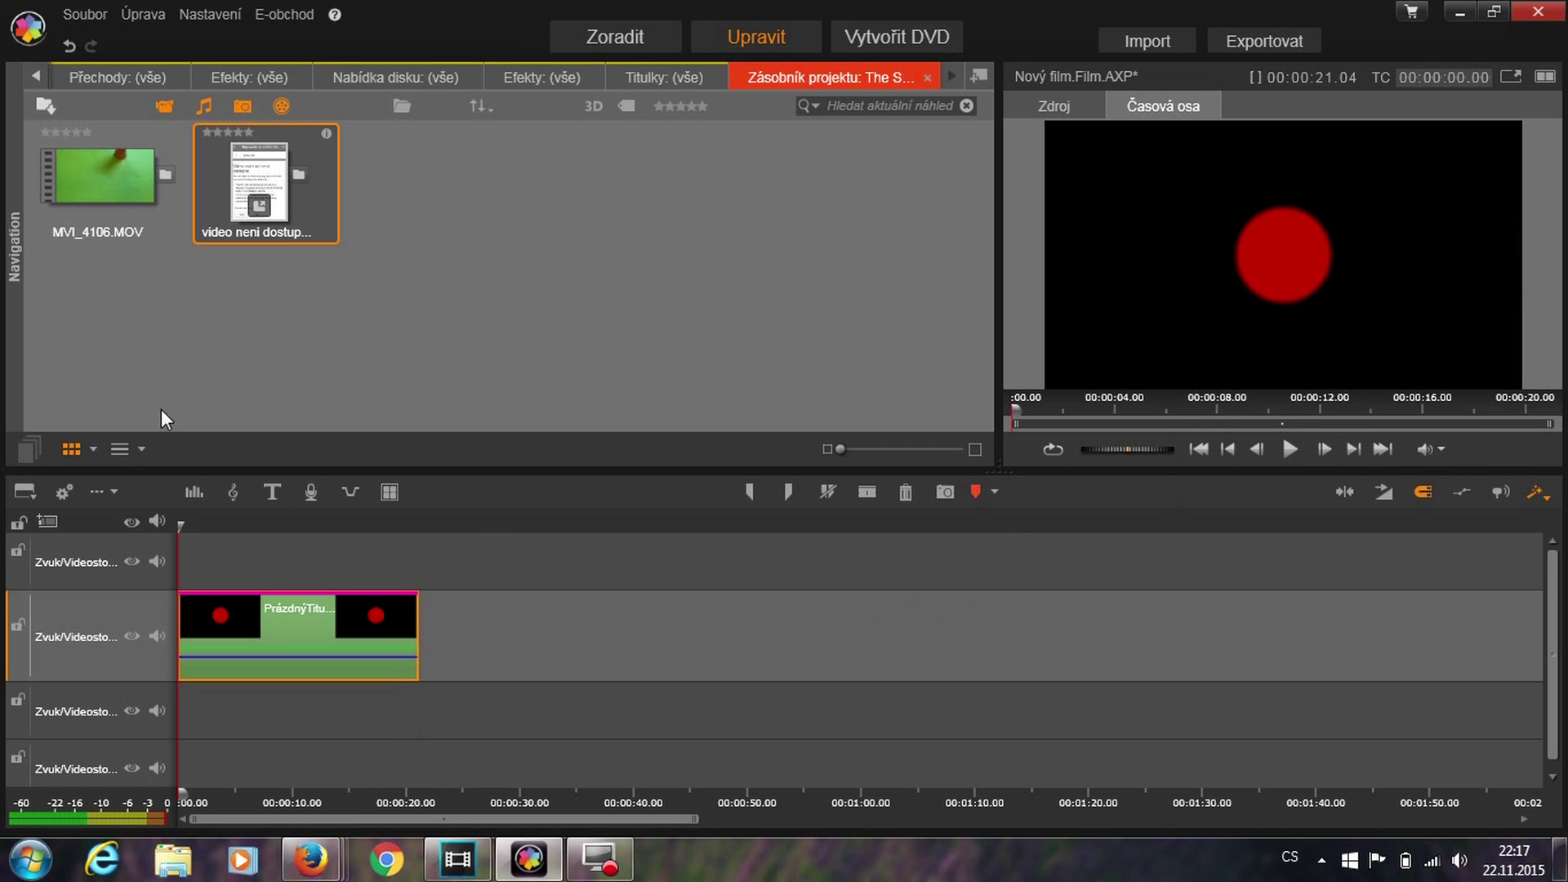
Create a new title on the track above the circle clip and delete its placeholder text.
{"action": "left_click", "coordinate": [253, 577]}
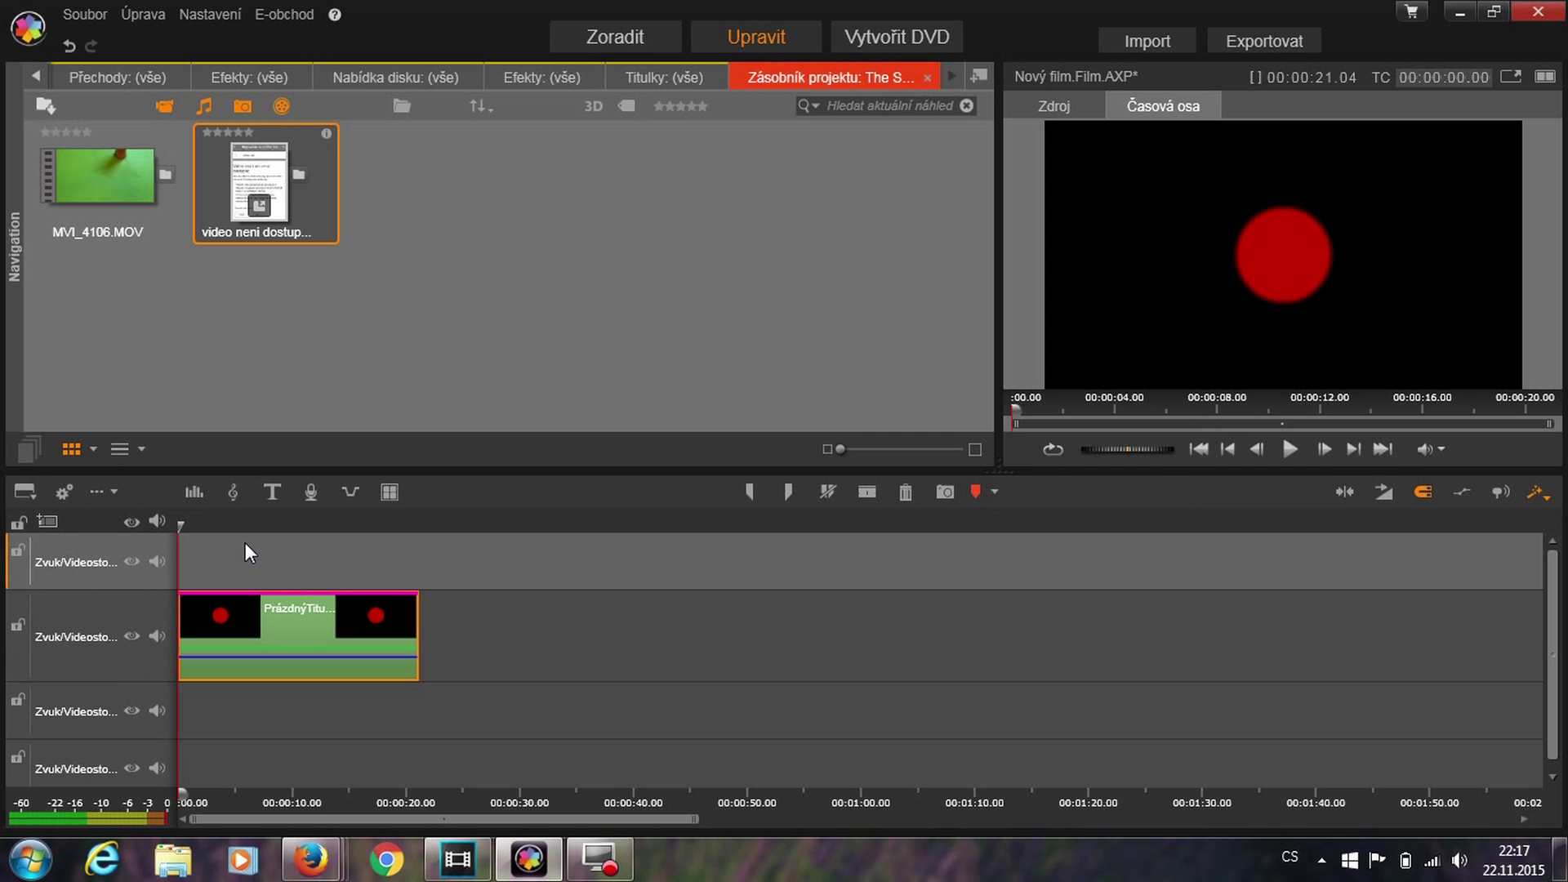
{"action": "left_click", "coordinate": [272, 491]}
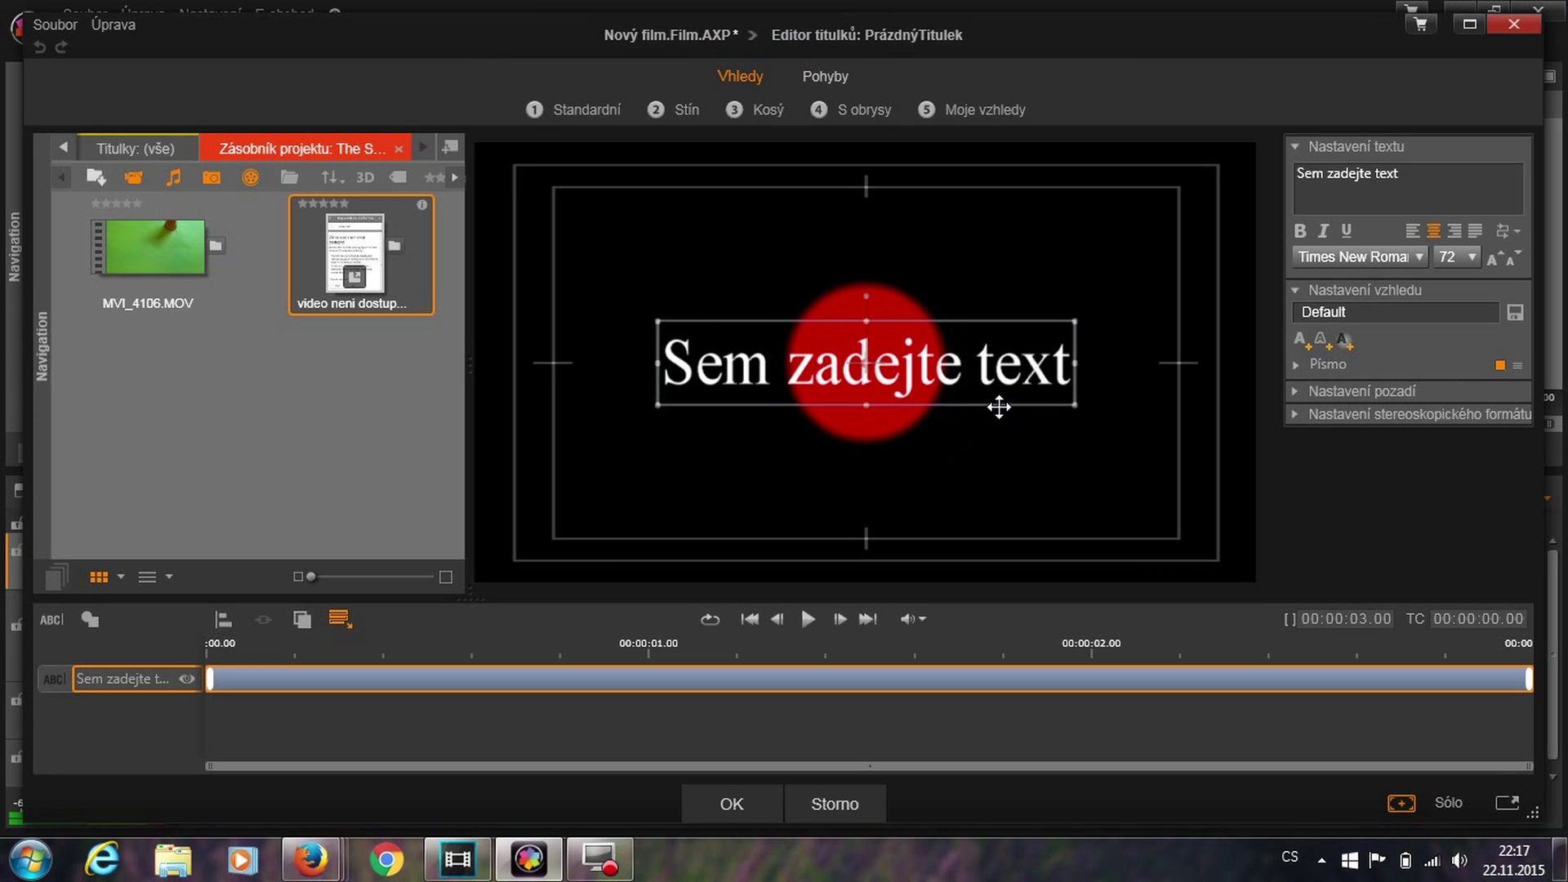
{"action": "key", "text": "Delete"}
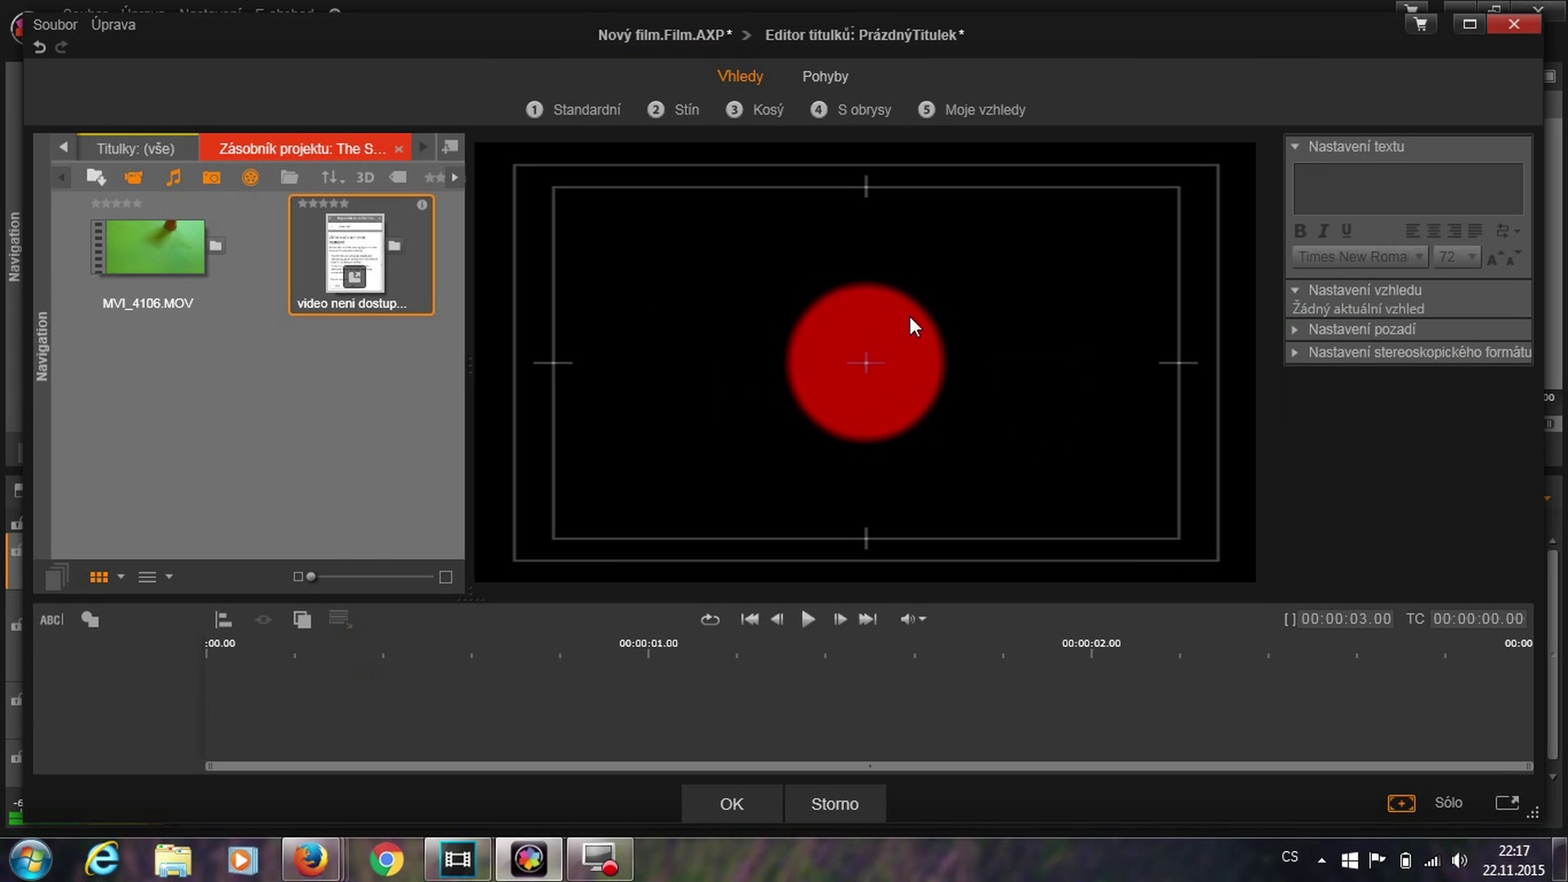
Add a rectangle shape, reduce its height to a horizontal band narrower than the circle and centre it over the circle.
{"action": "left_click", "coordinate": [42, 347]}
{"action": "left_click", "coordinate": [88, 620]}
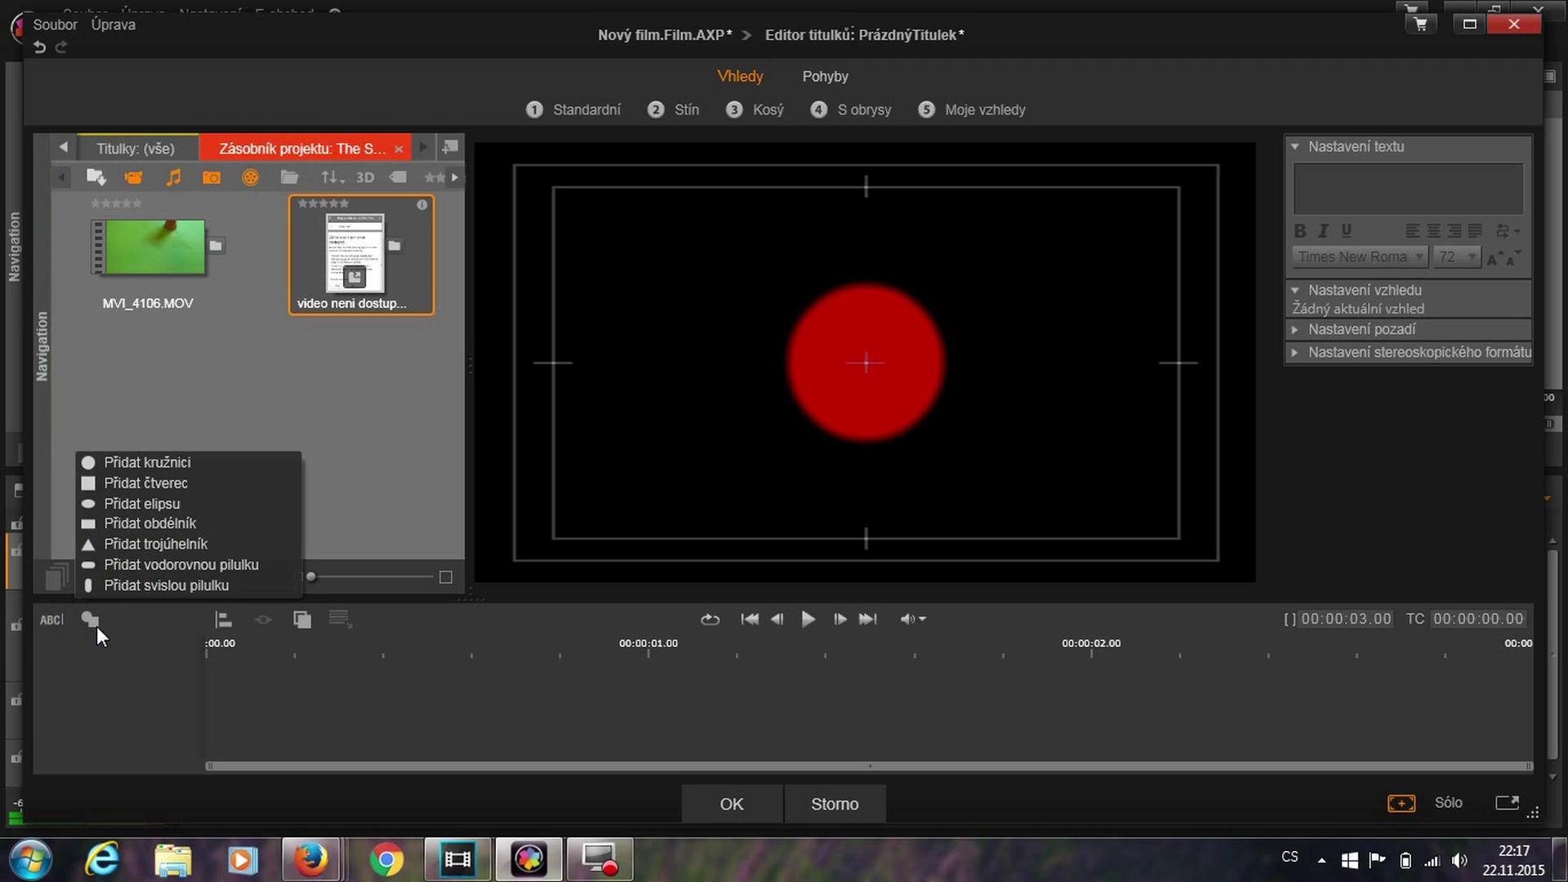
{"action": "left_click", "coordinate": [130, 523]}
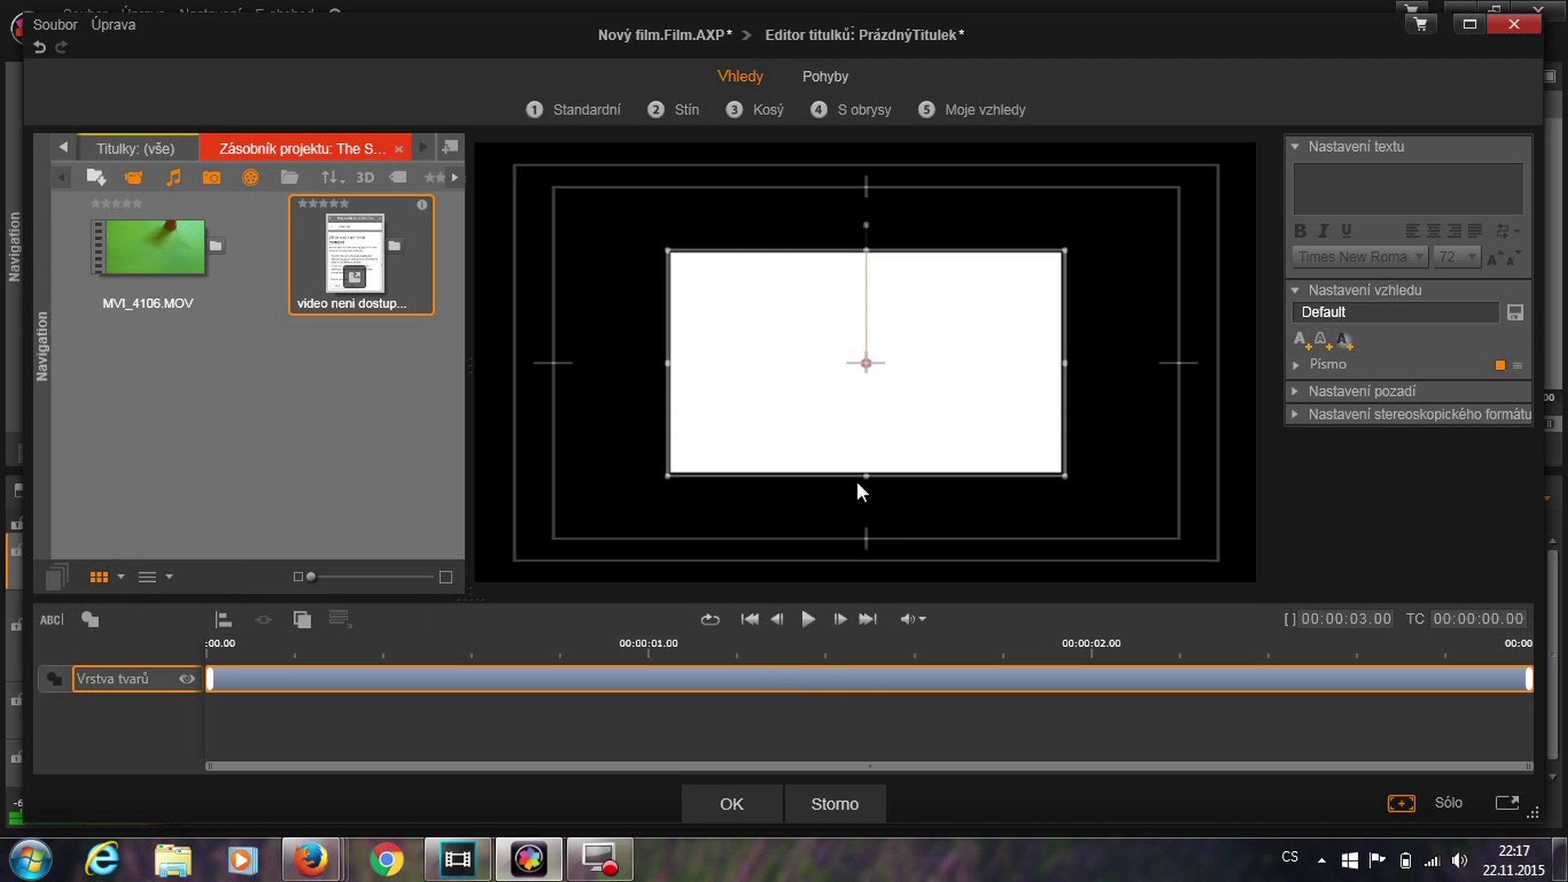
{"action": "left_click_drag", "start_coordinate": [867, 477], "coordinate": [866, 407]}
{"action": "left_click_drag", "start_coordinate": [866, 250], "coordinate": [866, 309]}
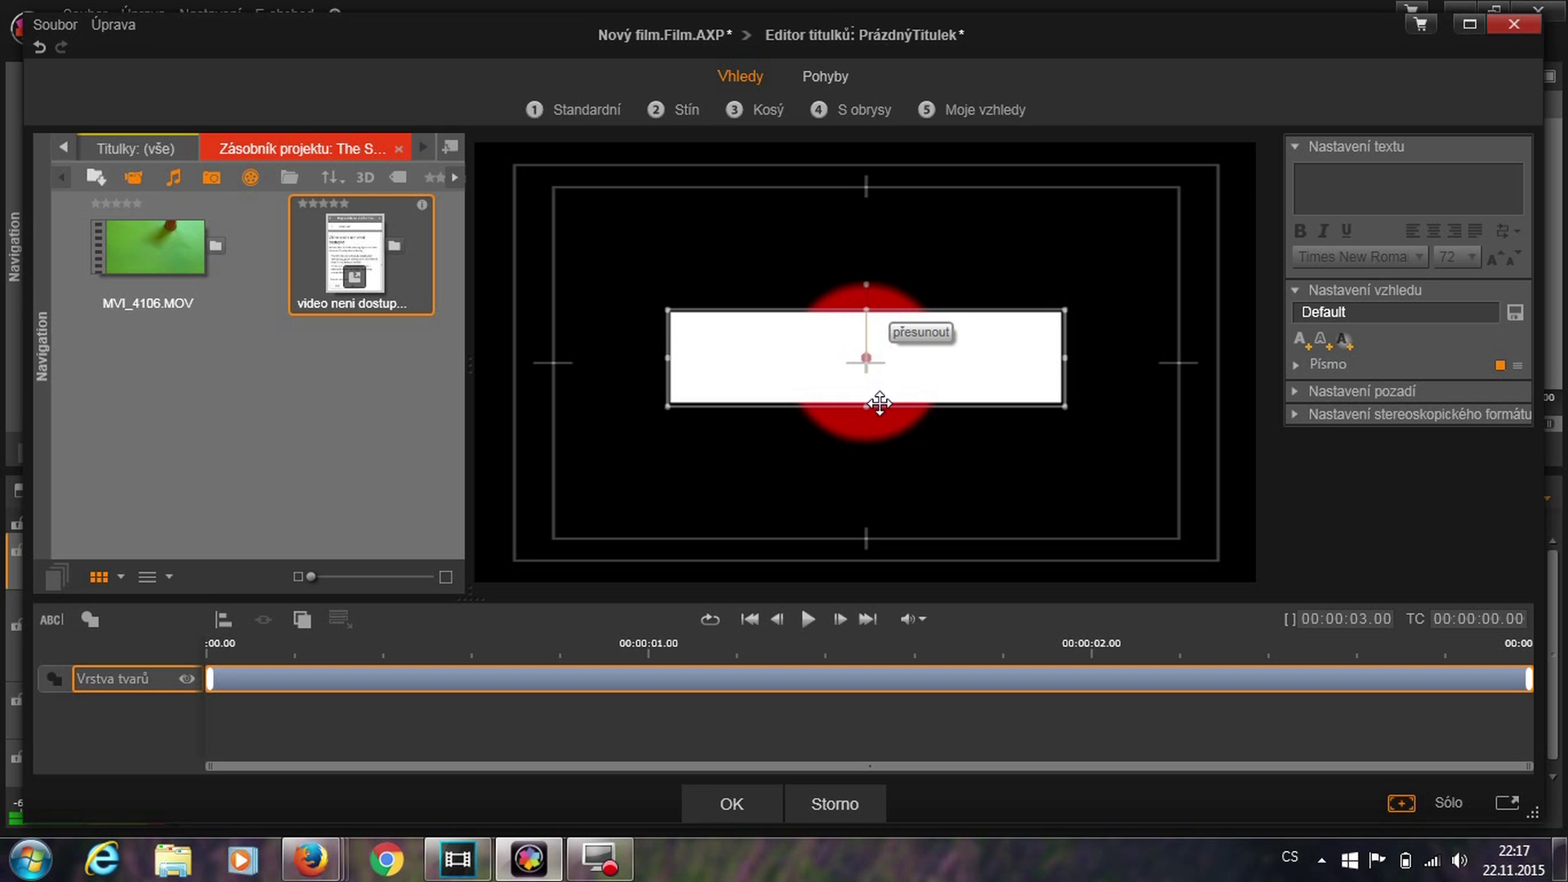
{"action": "left_click_drag", "start_coordinate": [893, 379], "coordinate": [890, 386]}
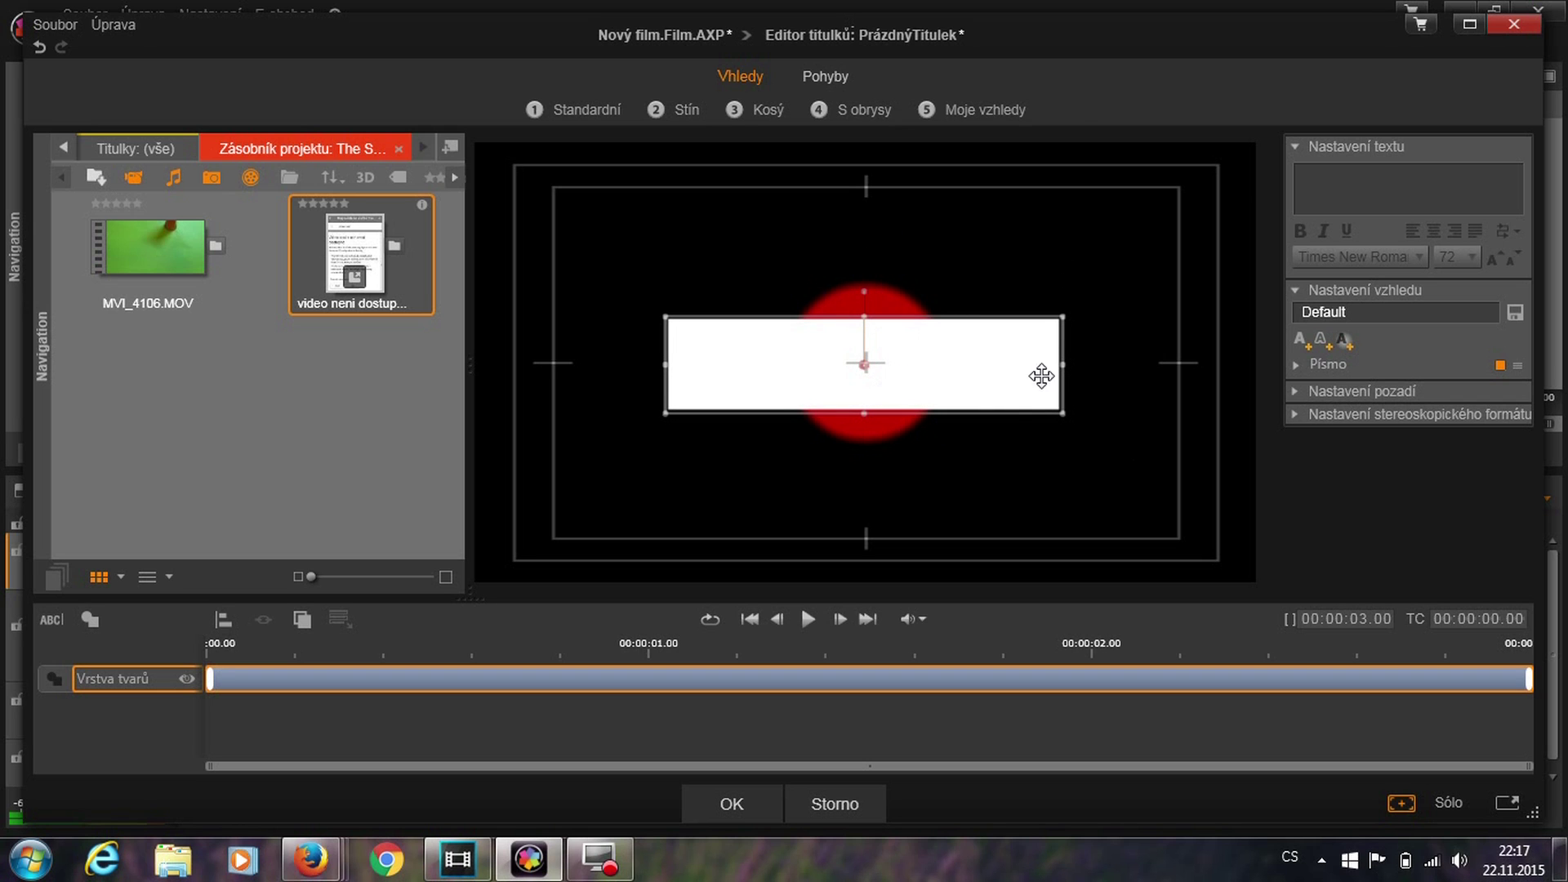
Stretch the white band horizontally across the full frame width and centre it on the circle.
{"action": "left_click_drag", "start_coordinate": [1063, 365], "coordinate": [1272, 391]}
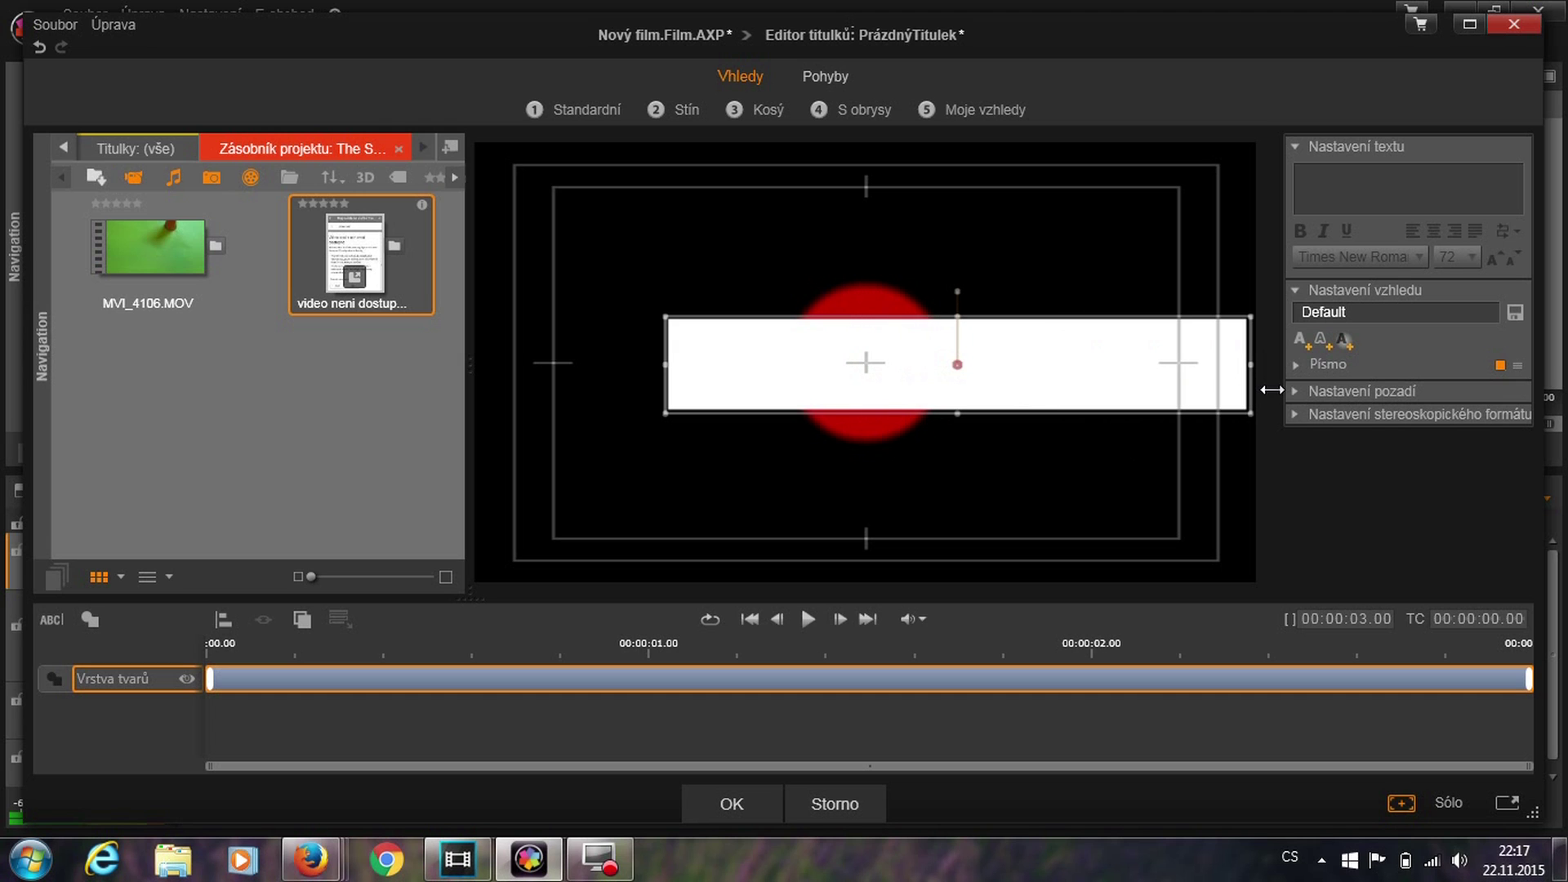
{"action": "left_click_drag", "start_coordinate": [666, 364], "coordinate": [432, 356]}
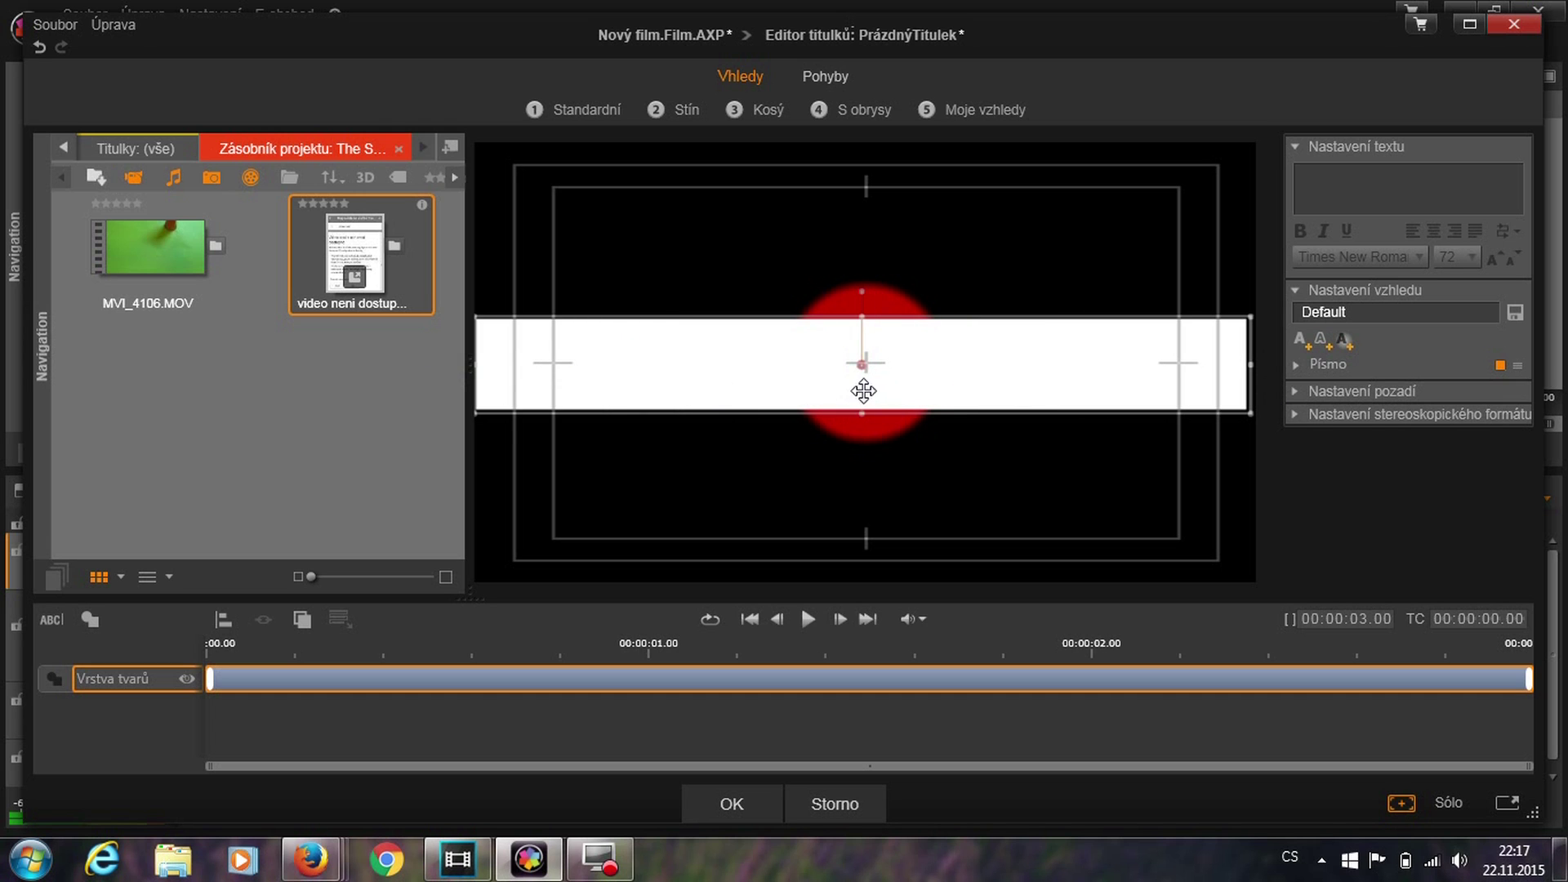
{"action": "left_click_drag", "start_coordinate": [861, 384], "coordinate": [833, 389]}
{"action": "left_click_drag", "start_coordinate": [1219, 362], "coordinate": [1255, 362]}
{"action": "left_click_drag", "start_coordinate": [1060, 365], "coordinate": [1079, 369]}
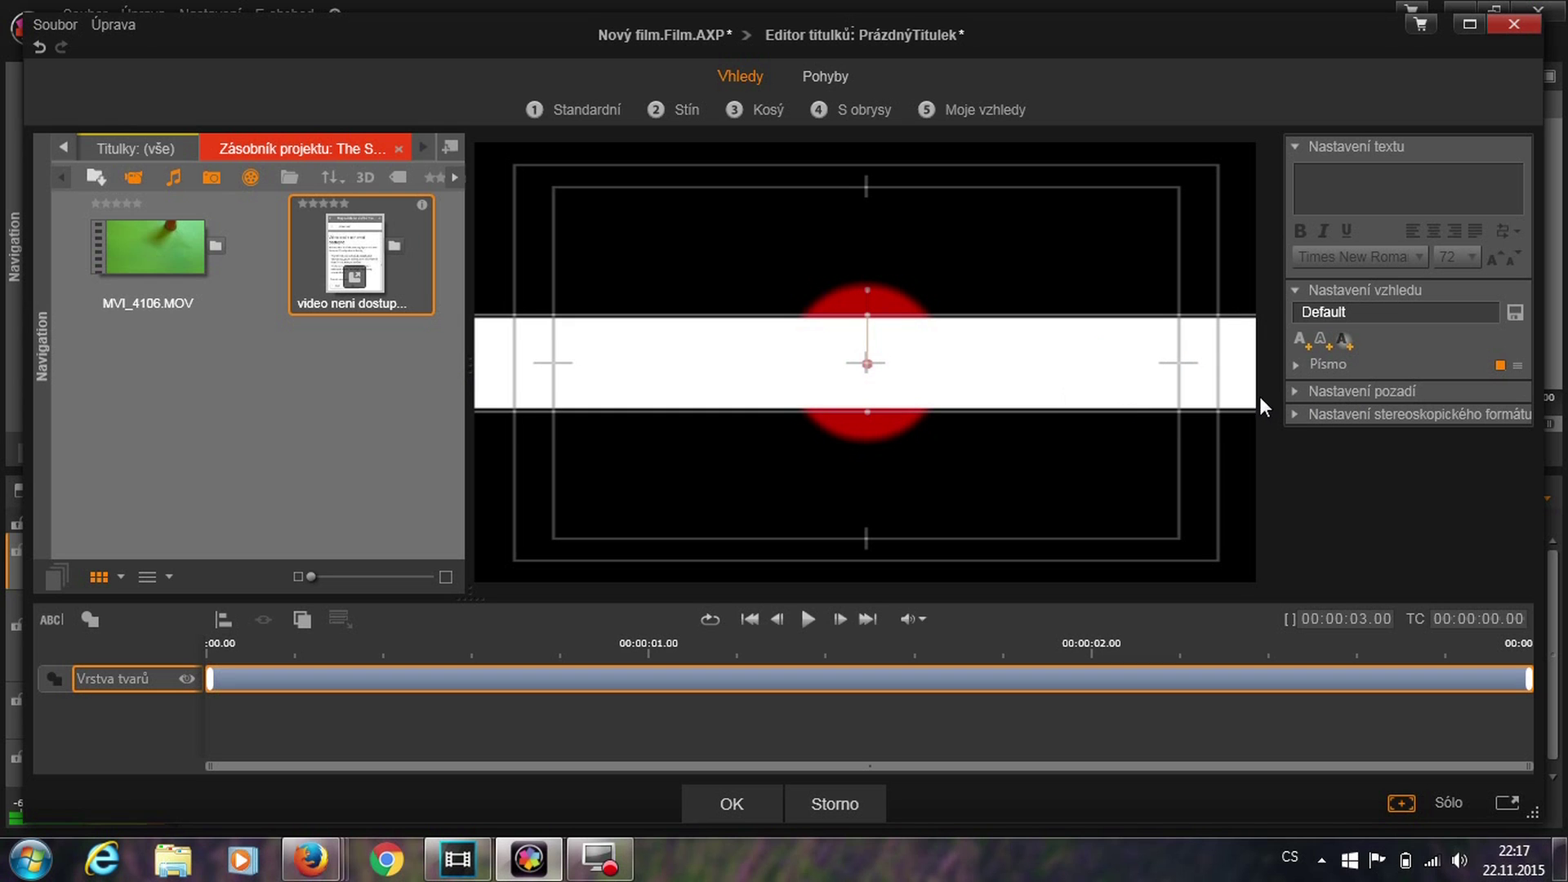
Fill the band with the circle's red (R 197, G 0, B 0), sampled from the preview with the eyedropper.
{"action": "left_click", "coordinate": [1292, 362]}
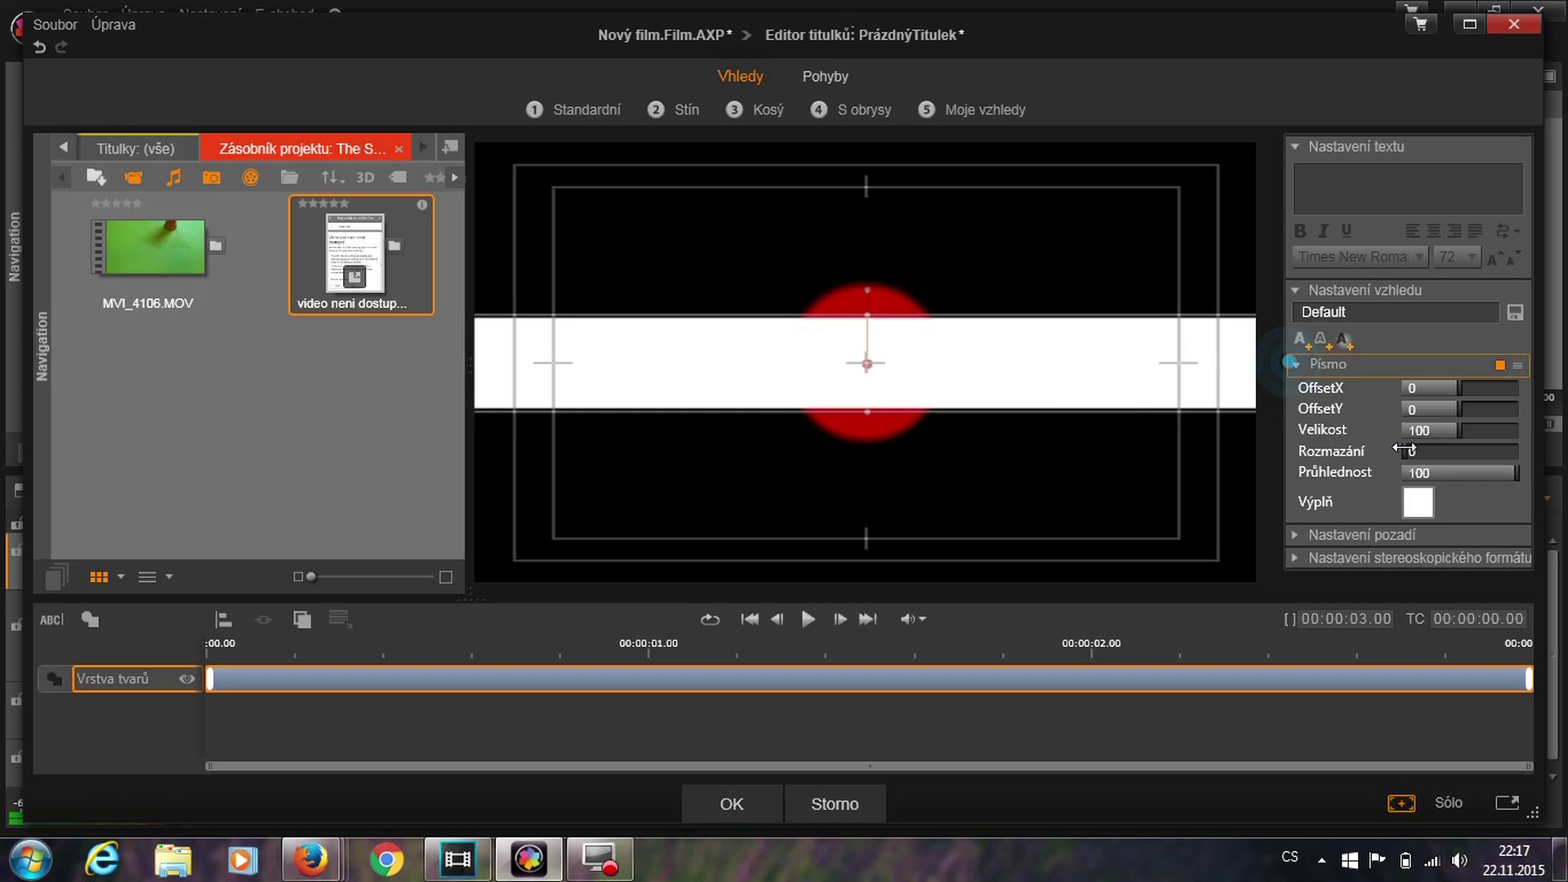
{"action": "left_click", "coordinate": [1418, 501]}
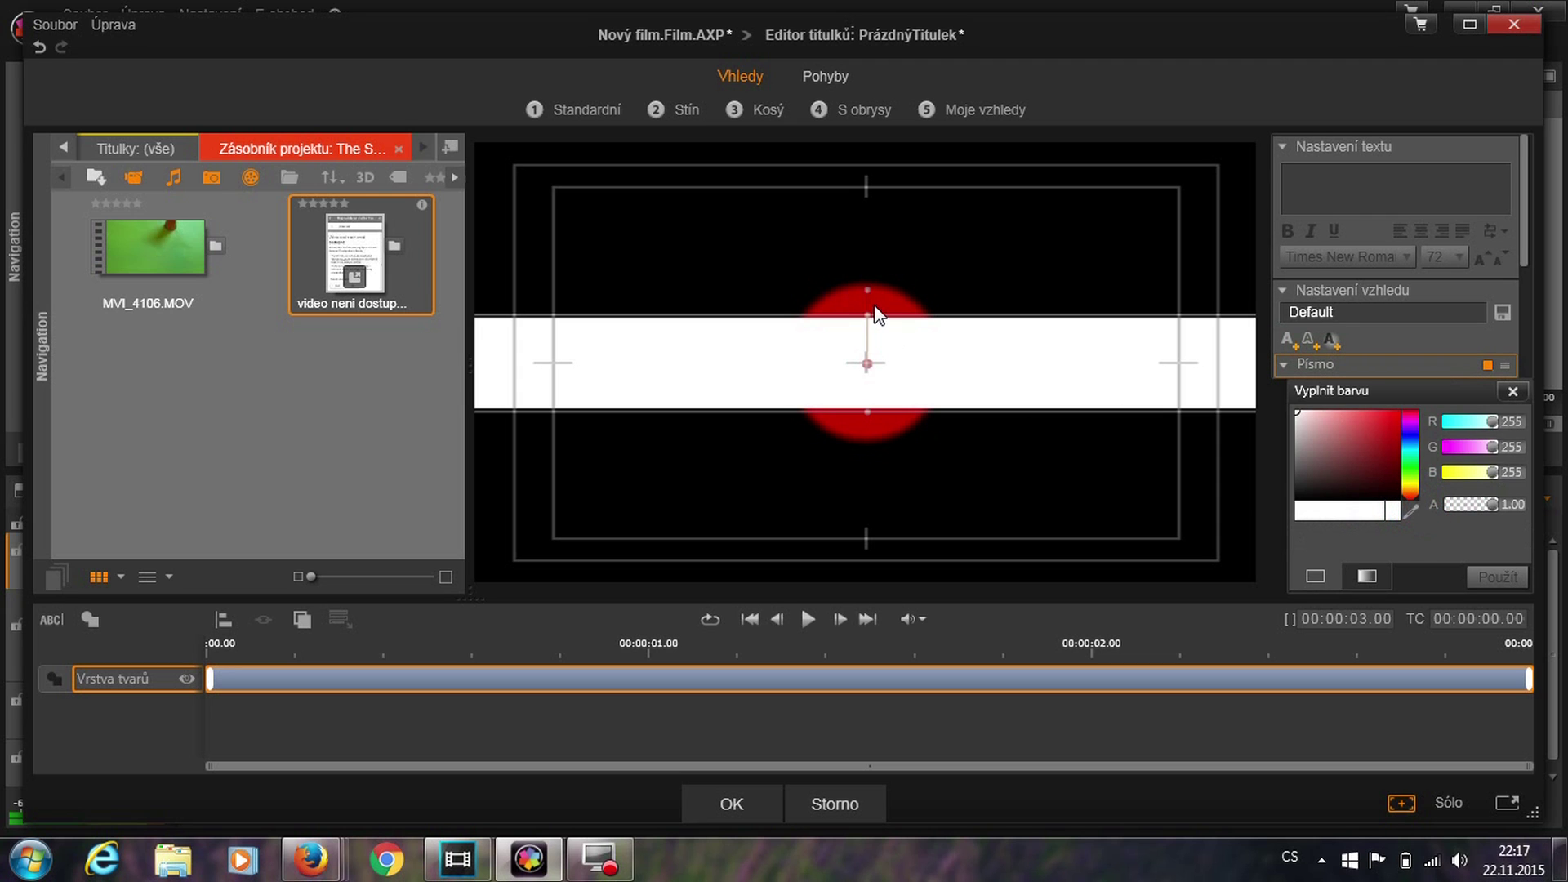
{"action": "left_click", "coordinate": [1413, 509]}
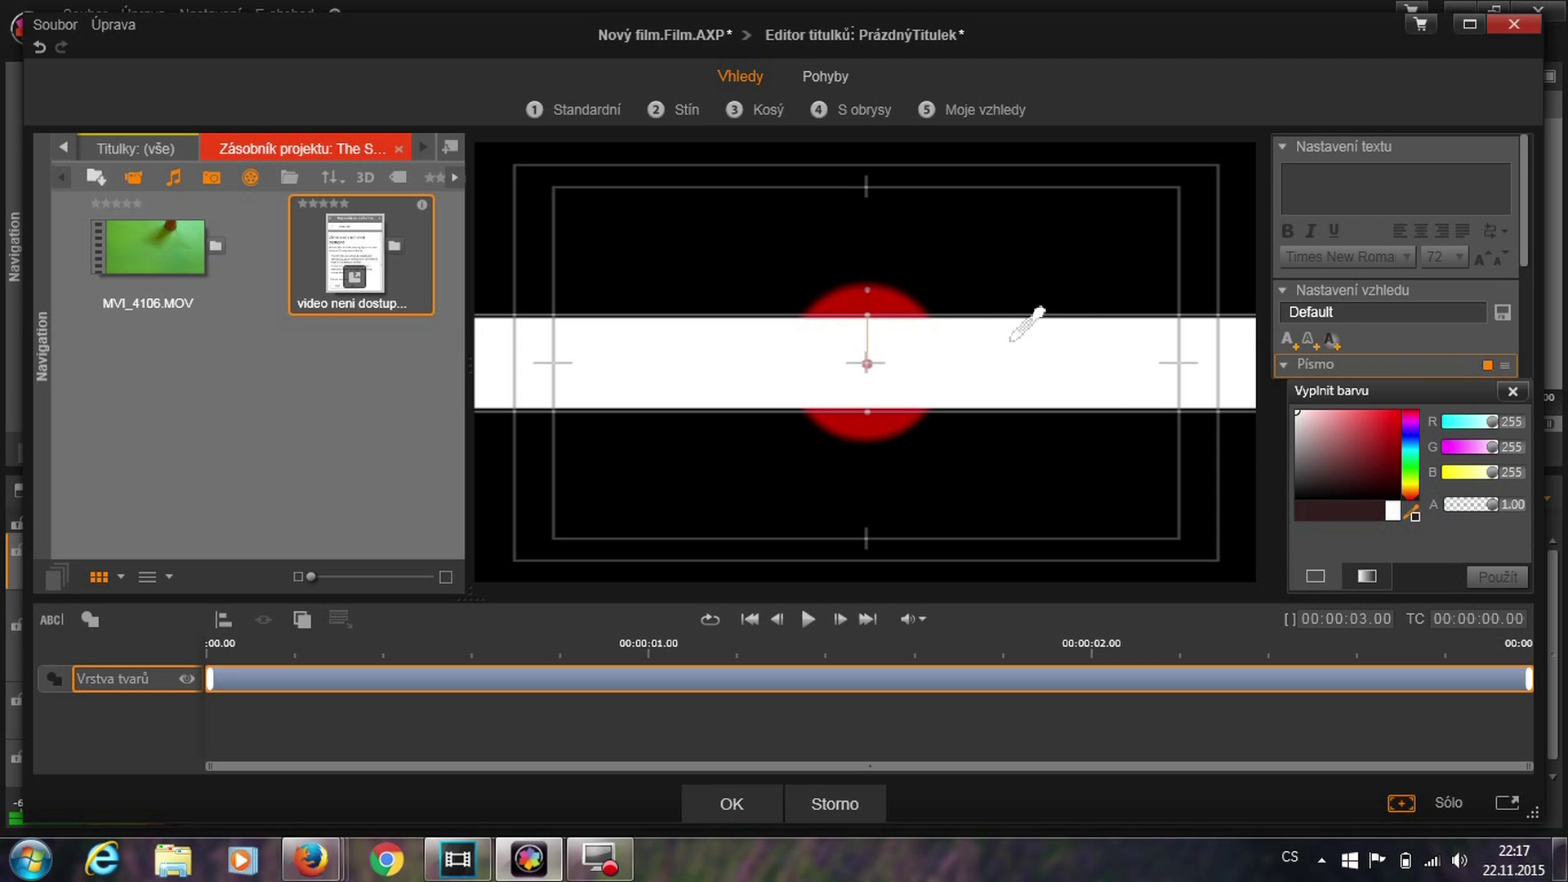
{"action": "left_click", "coordinate": [903, 320]}
{"action": "left_click", "coordinate": [1498, 576]}
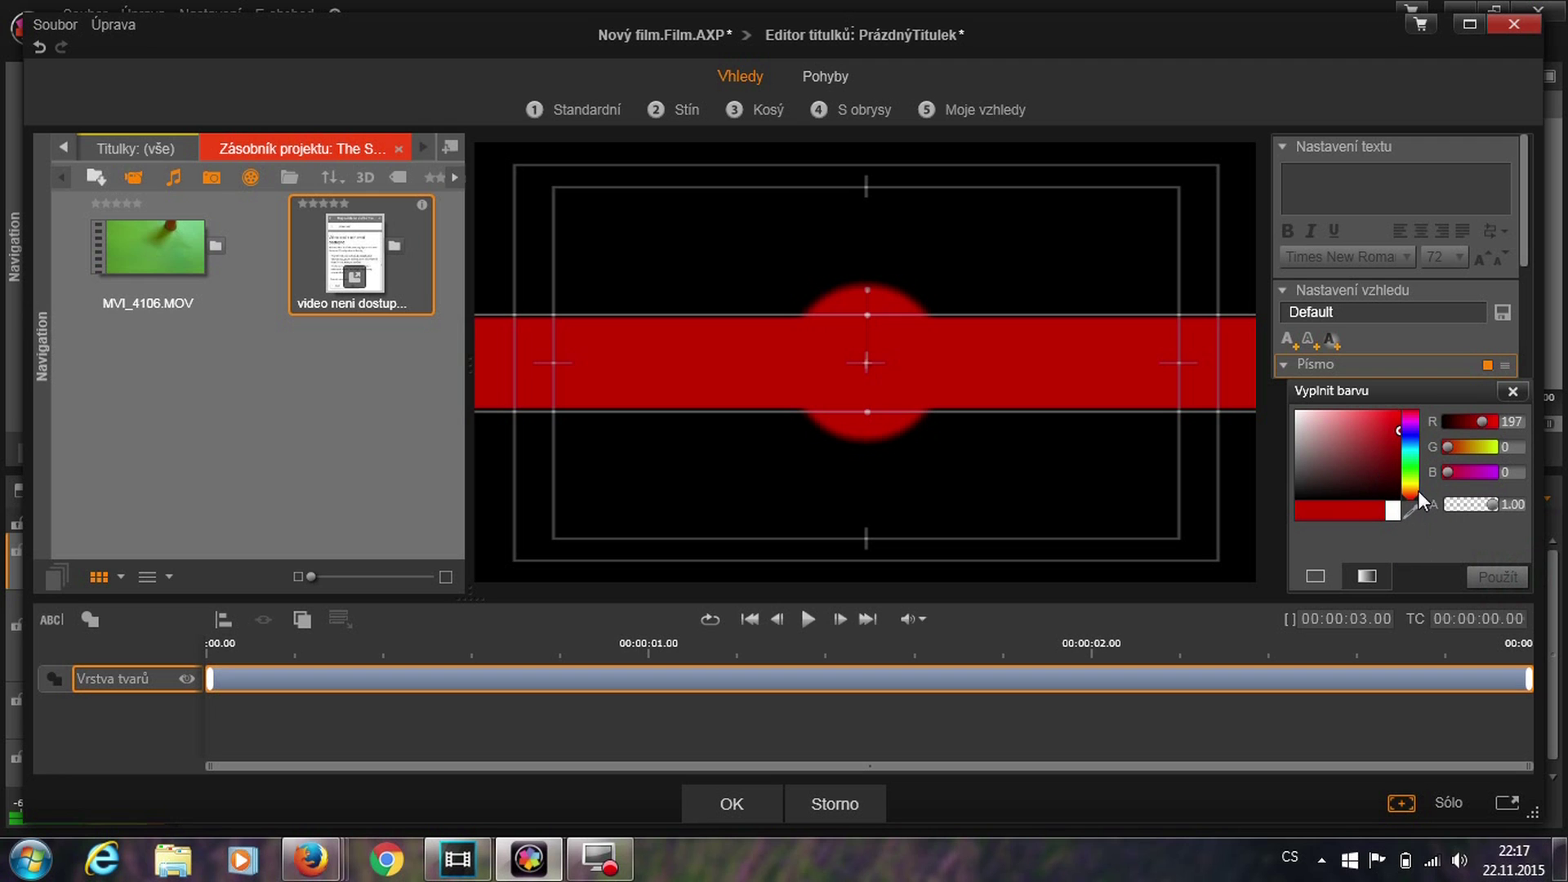
{"action": "left_click", "coordinate": [1514, 391]}
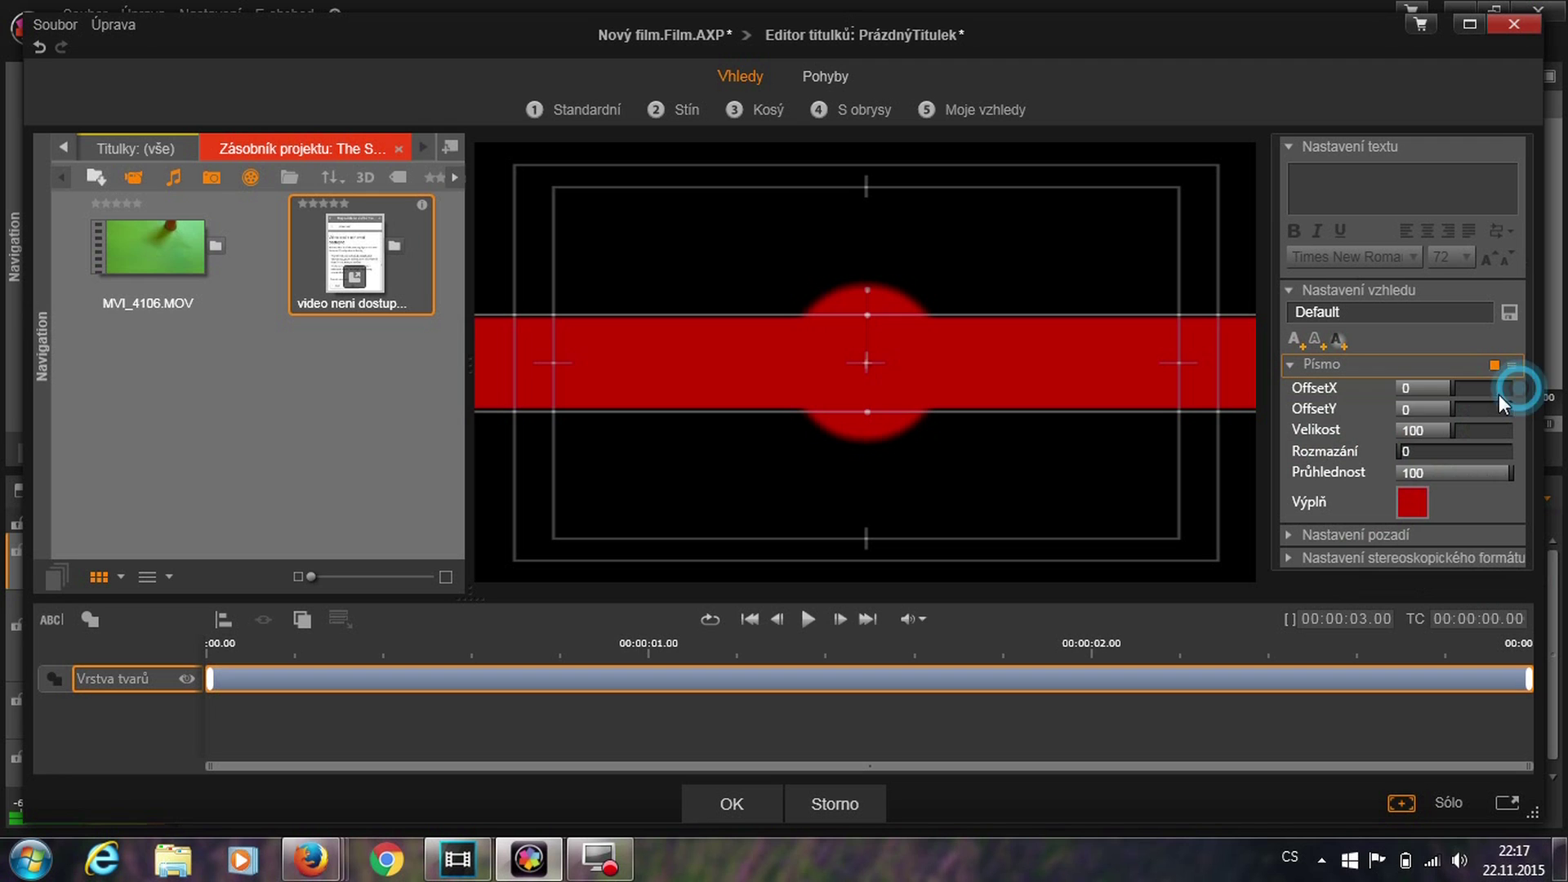
Blur the red band's edges by 28,5 to match the soft circle and accept the title.
{"action": "left_click_drag", "start_coordinate": [1402, 454], "coordinate": [1429, 454]}
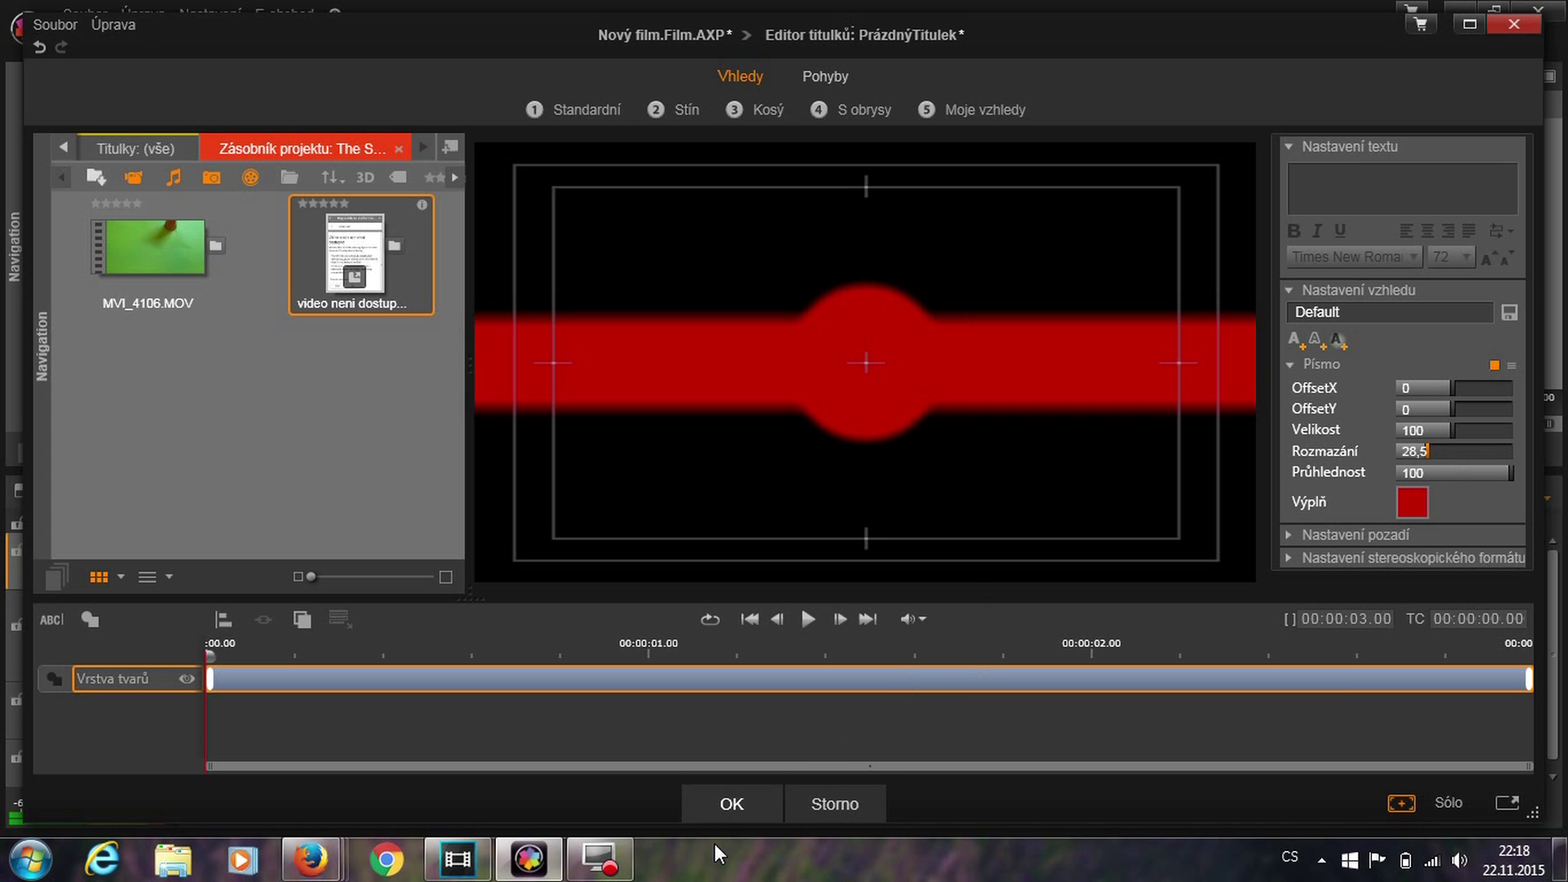
{"action": "left_click", "coordinate": [743, 816]}
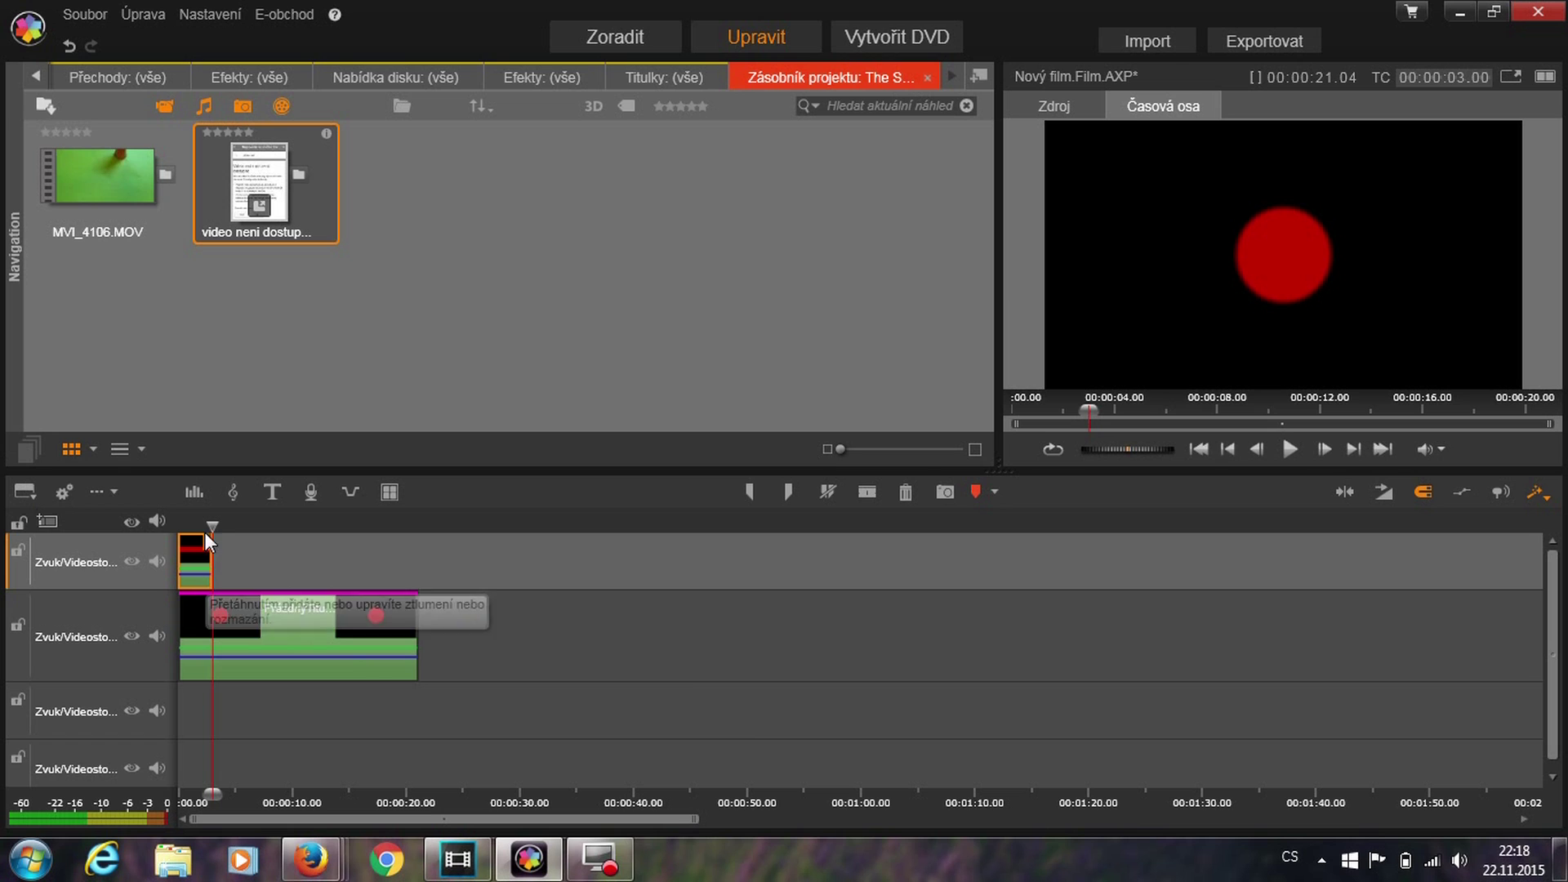
Position the band clip to start at about 00:00:03.10 and extend its end past the circle clip to about 00:00:24.14.
{"action": "left_click_drag", "start_coordinate": [212, 525], "coordinate": [412, 640]}
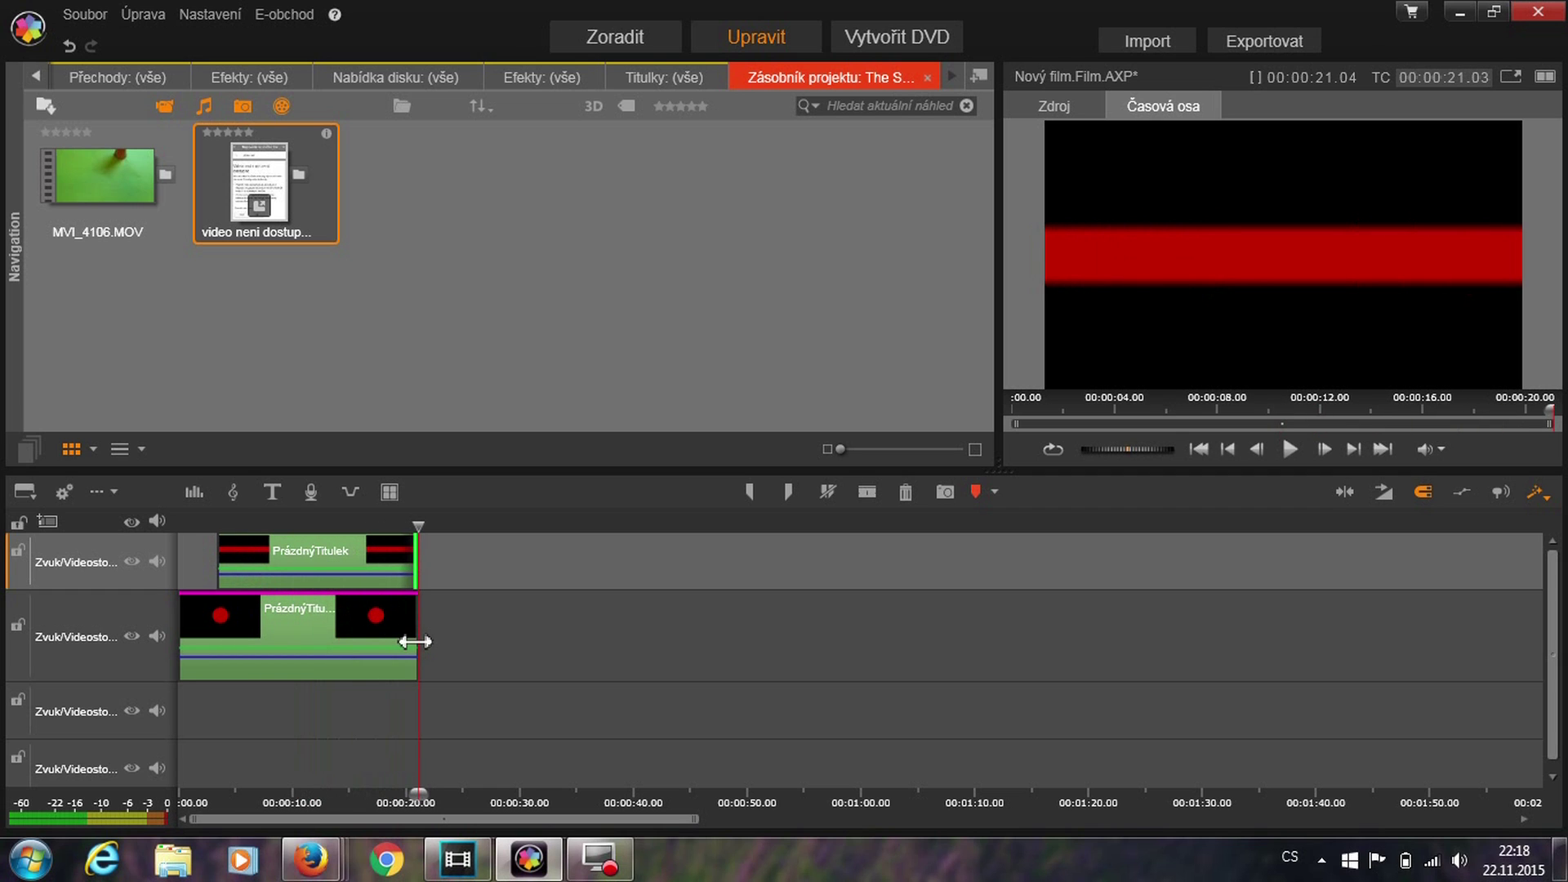
{"action": "left_click_drag", "start_coordinate": [433, 645], "coordinate": [458, 647]}
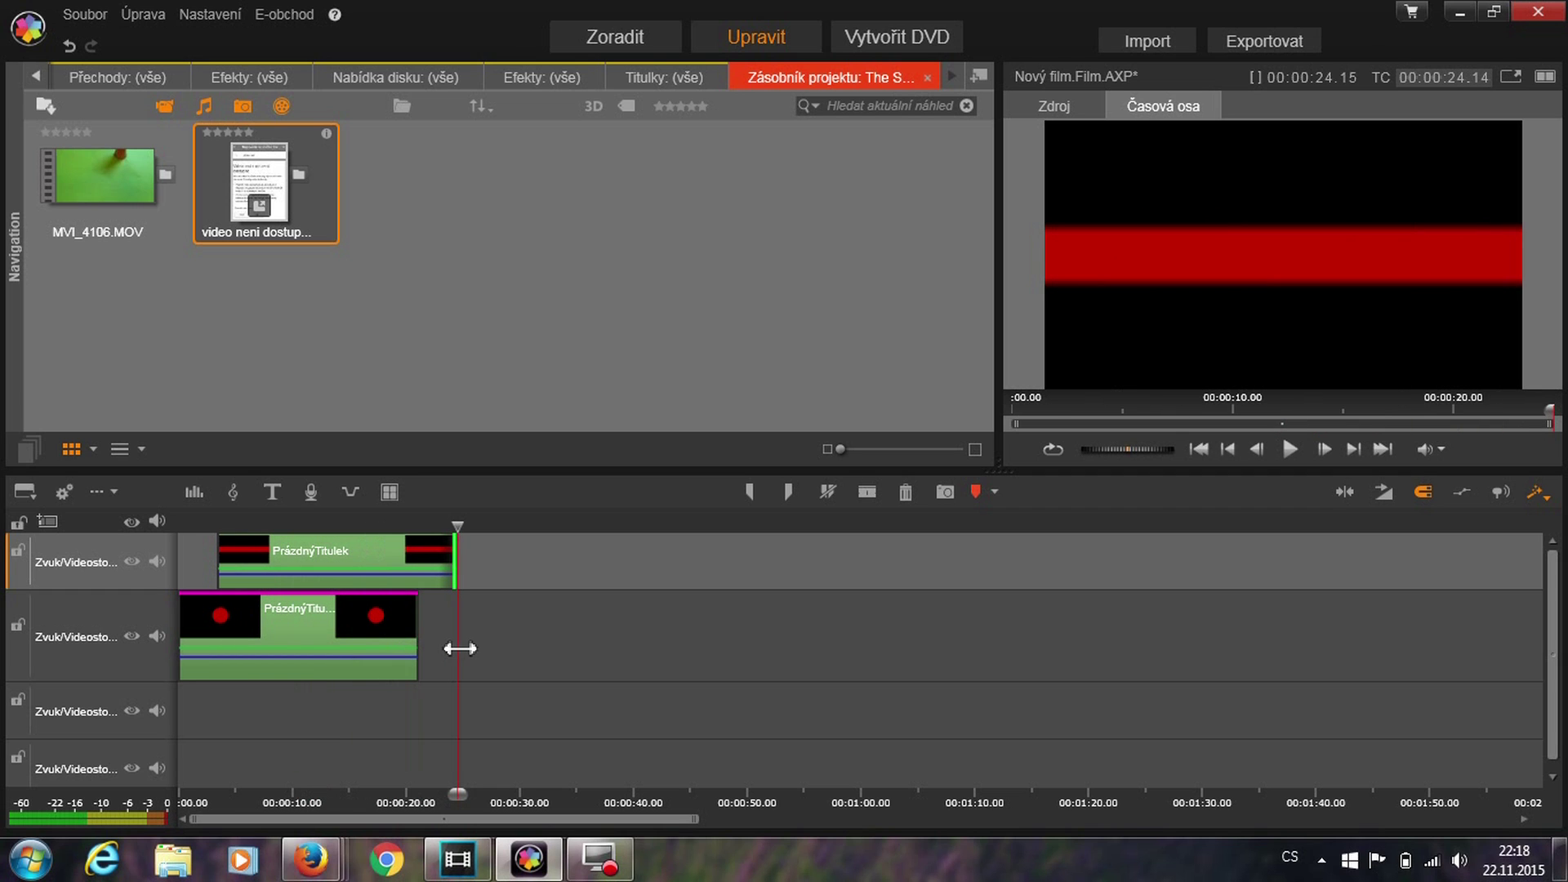
Split the band clip at 00:00:21.04, where the circle clip ends.
{"action": "left_click", "coordinate": [459, 531]}
{"action": "left_click_drag", "start_coordinate": [459, 532], "coordinate": [418, 523]}
{"action": "left_click_drag", "start_coordinate": [407, 527], "coordinate": [404, 527]}
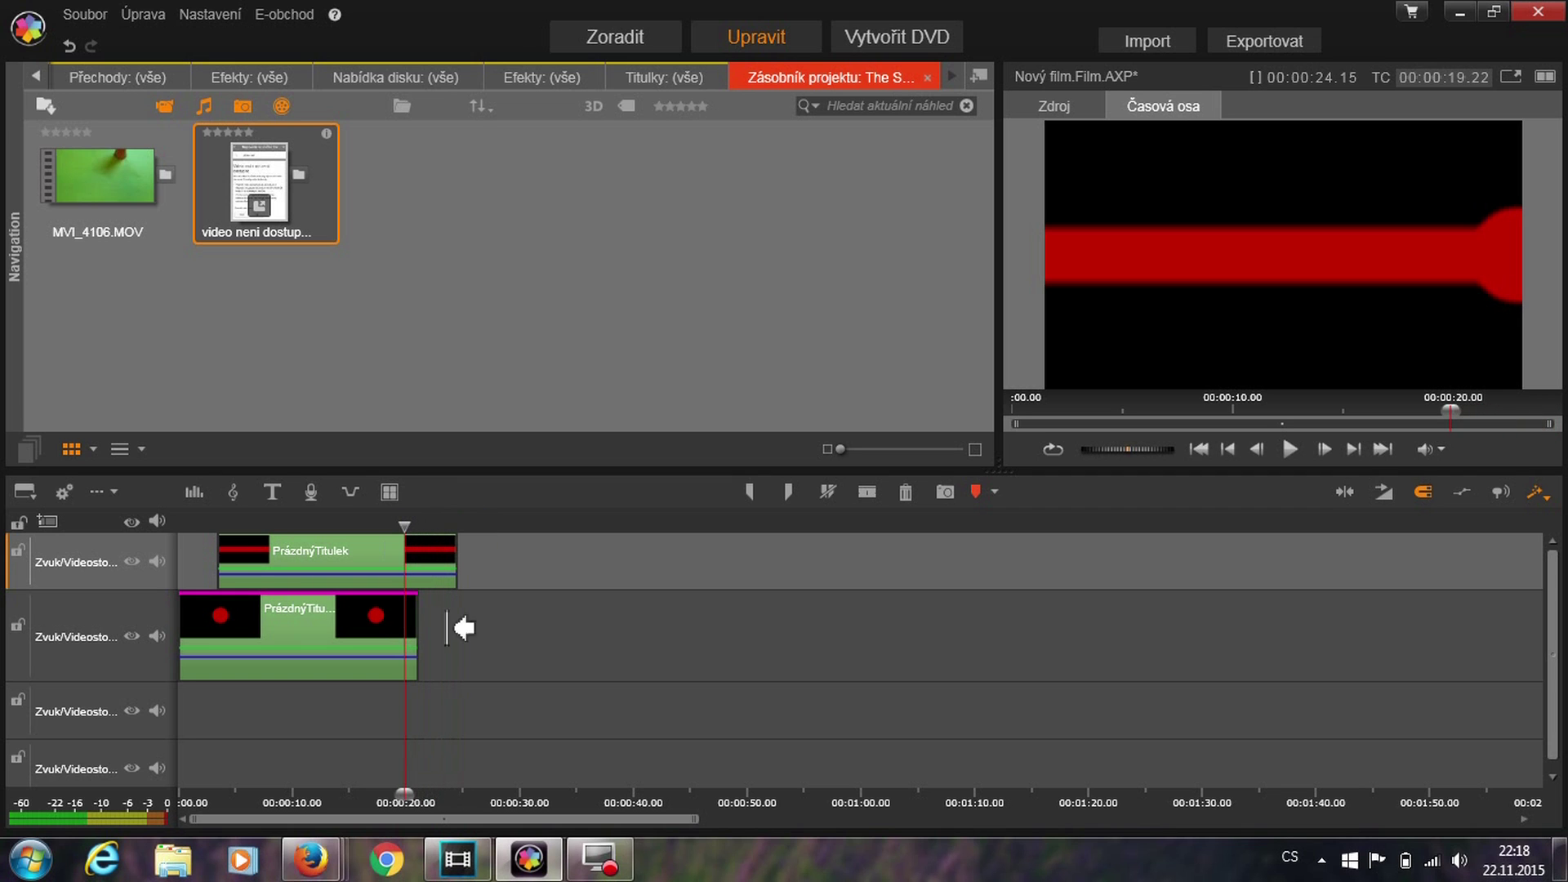
{"action": "left_click", "coordinate": [1348, 449]}
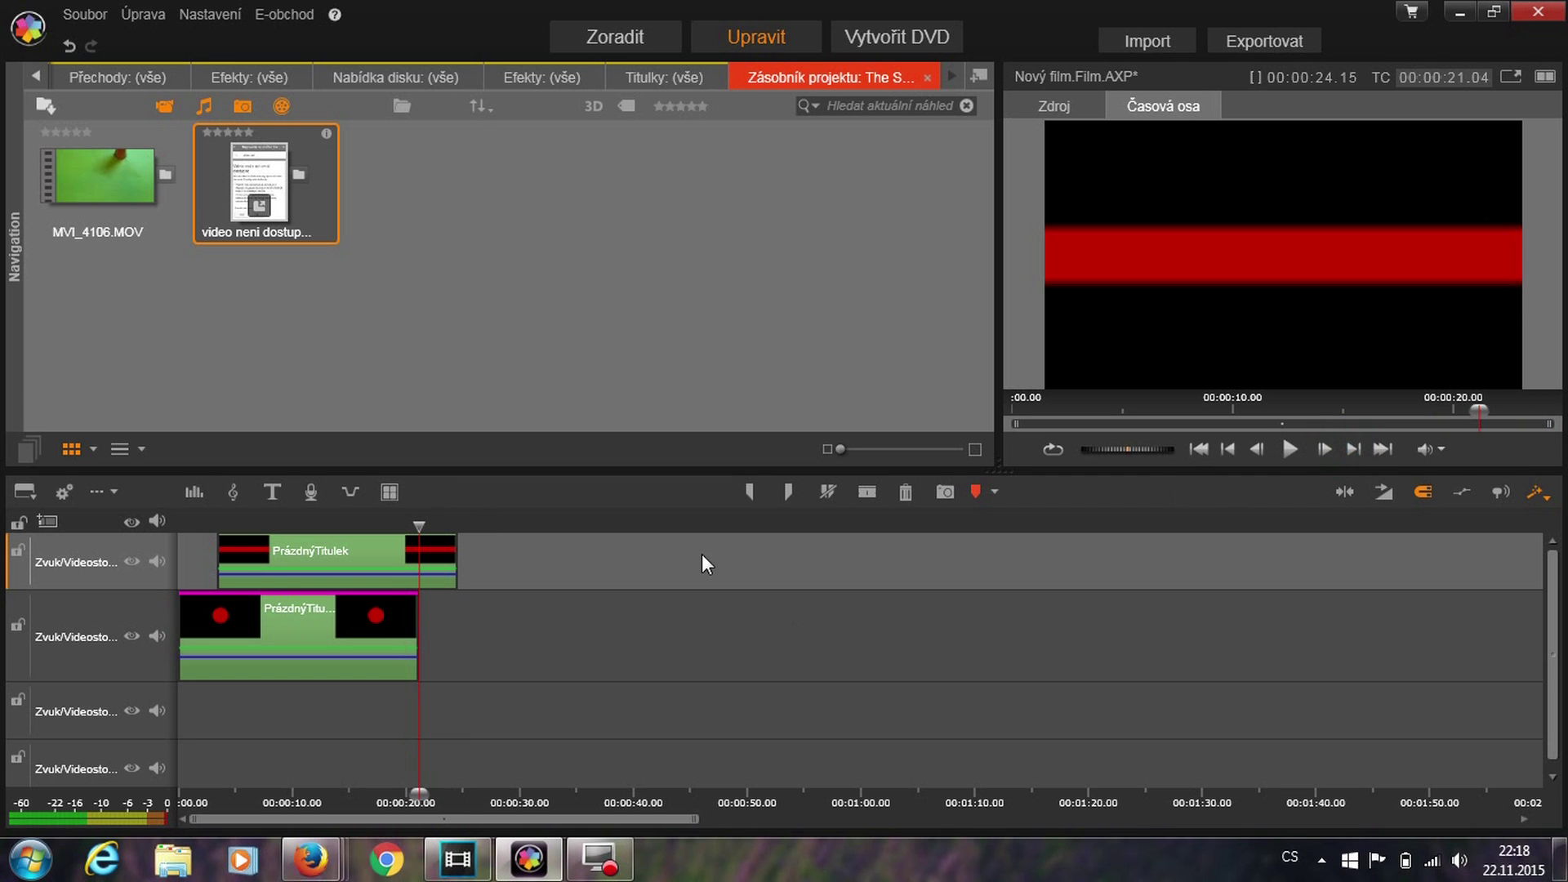
{"action": "left_click", "coordinate": [869, 492]}
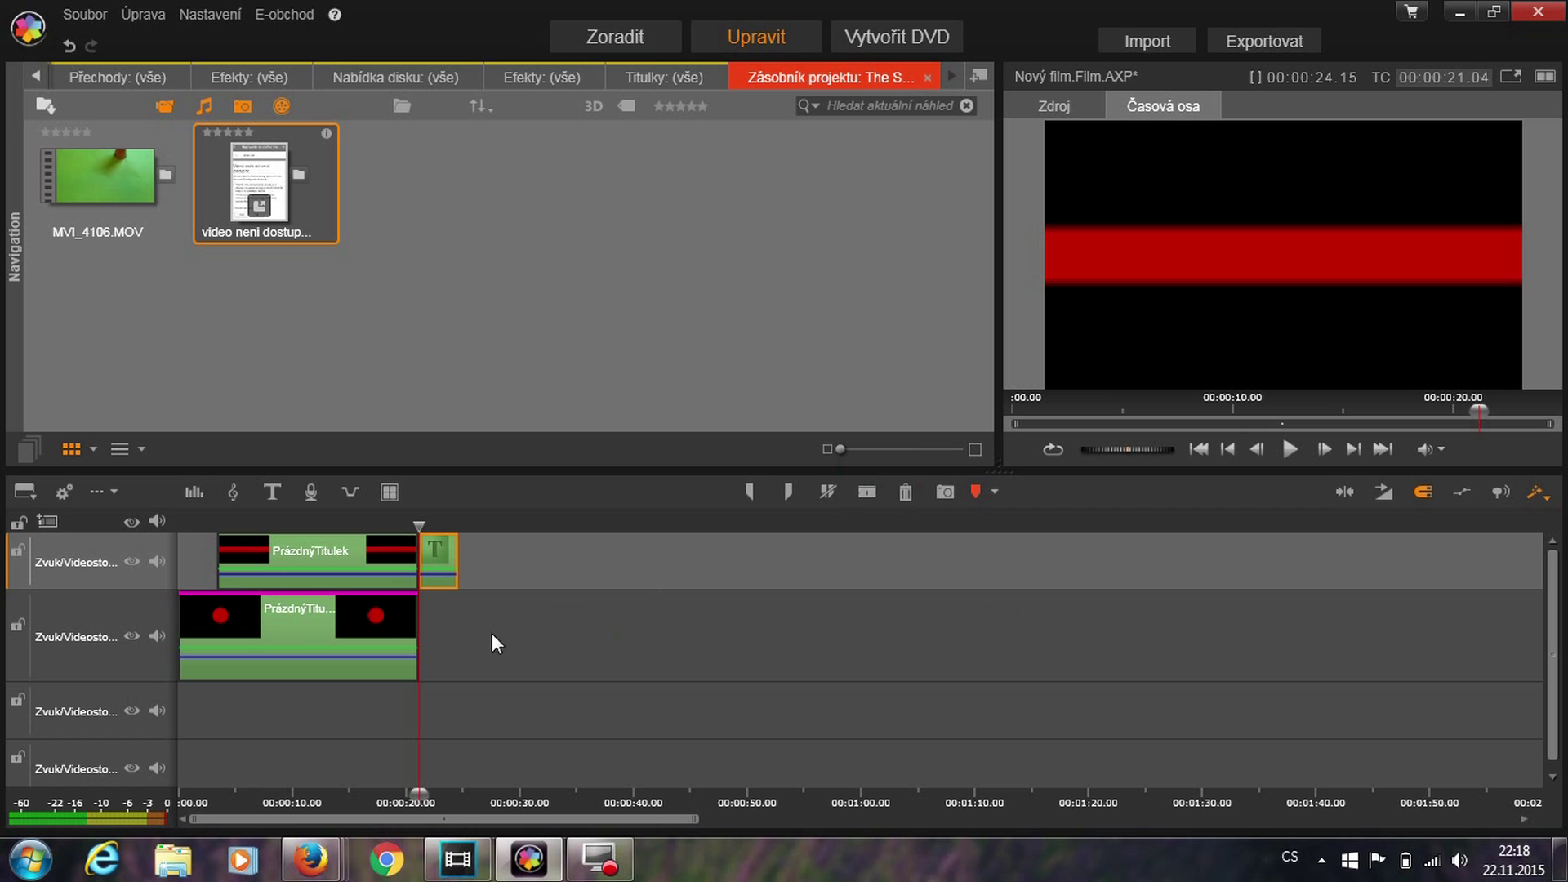
Apply the Editor 2D CPU effect to the first part of the band clip with the preset Bez předvolby.
{"action": "left_click", "coordinate": [318, 562]}
{"action": "right_click", "coordinate": [307, 556]}
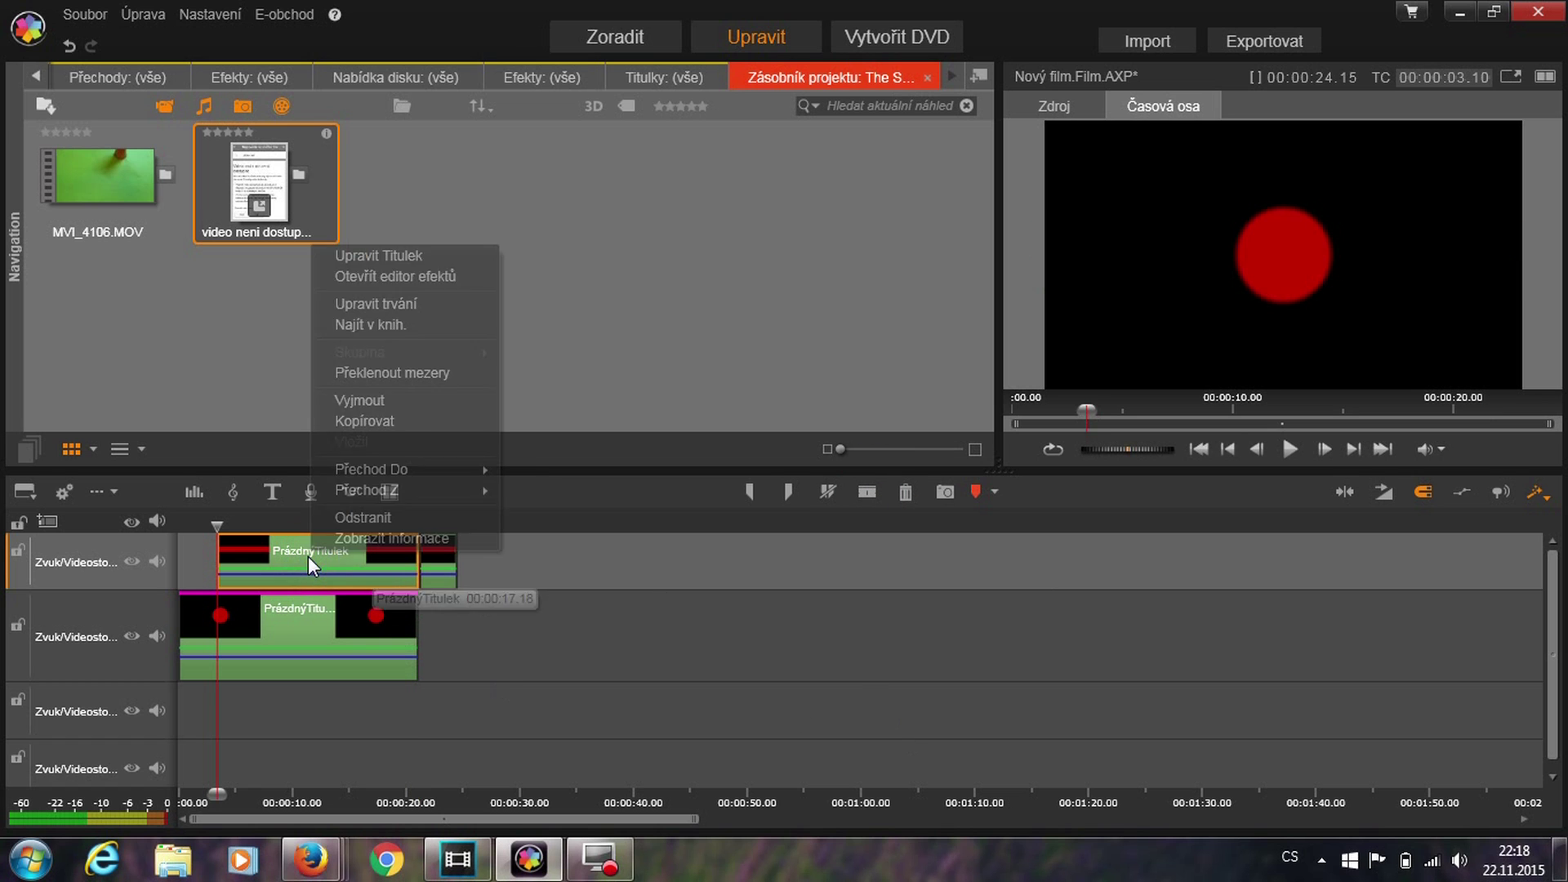
{"action": "left_click", "coordinate": [407, 275]}
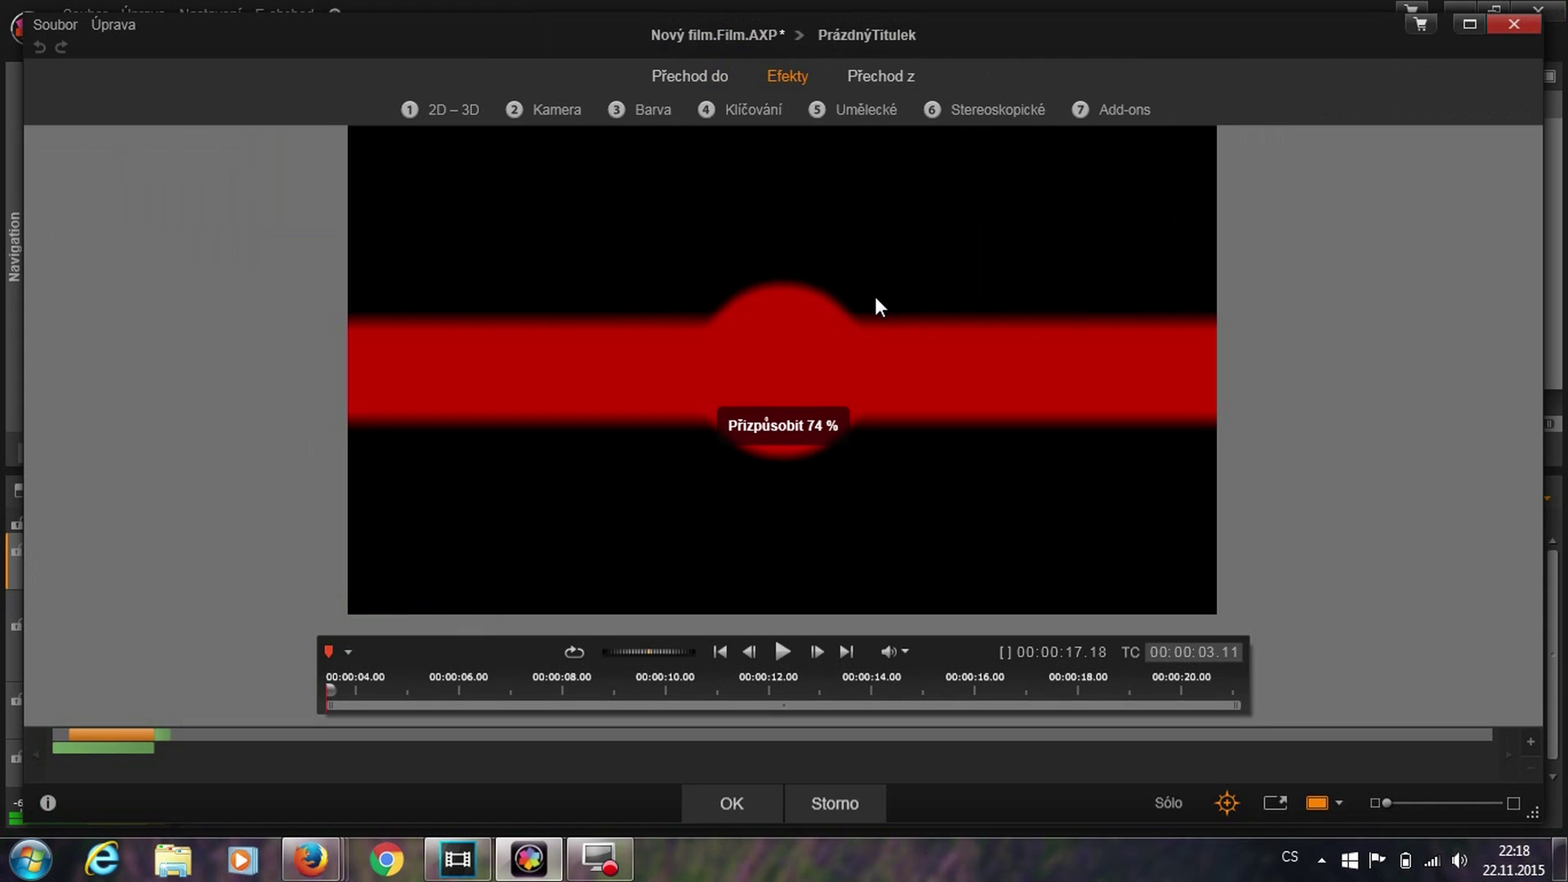
{"action": "left_click", "coordinate": [411, 109]}
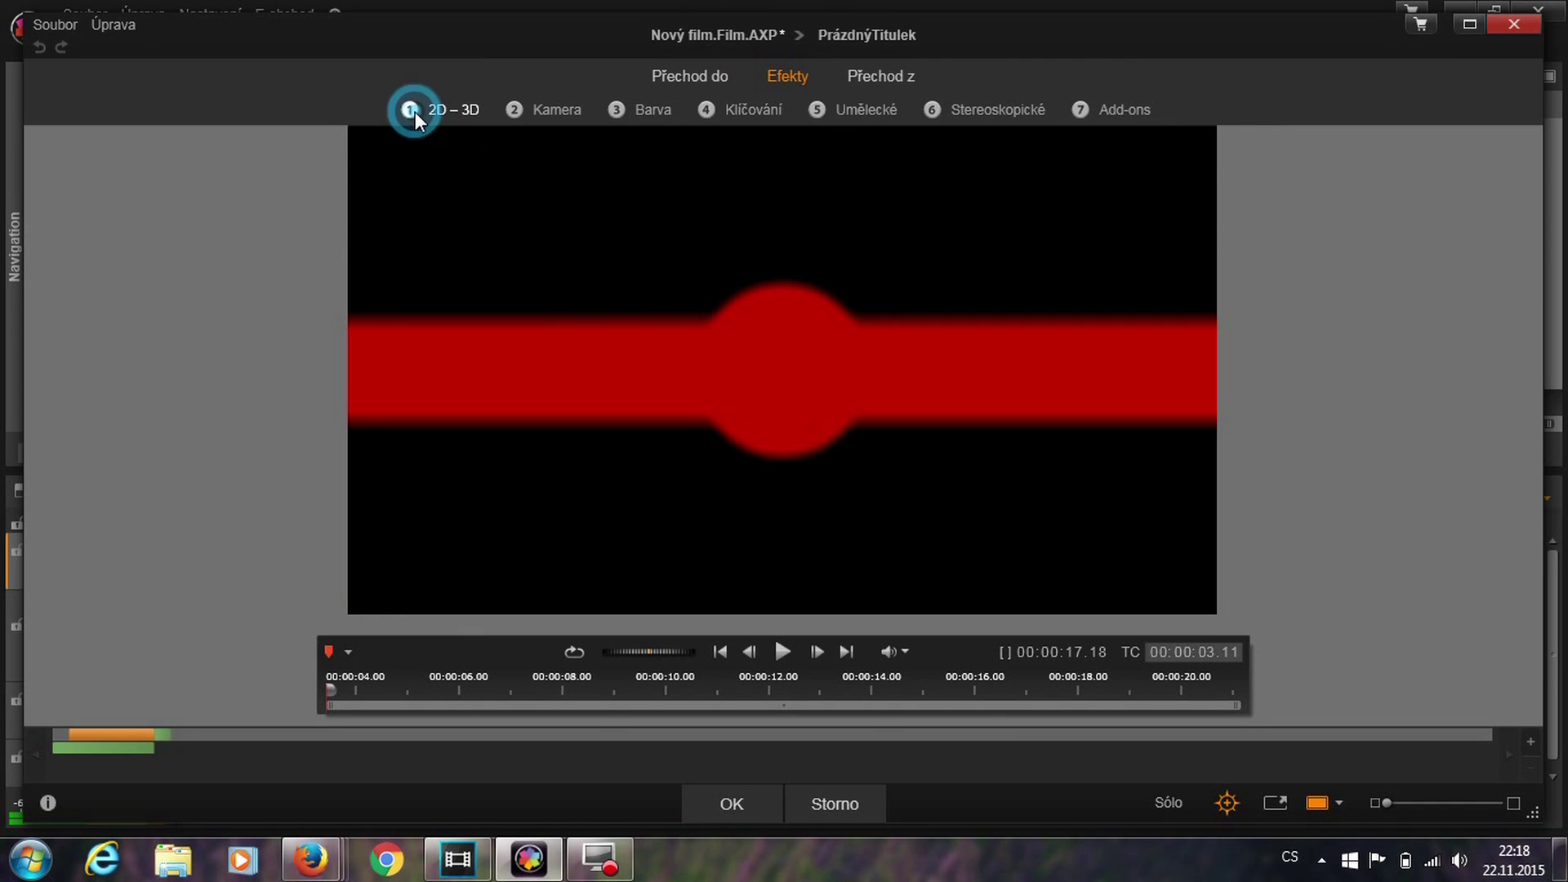
{"action": "left_click", "coordinate": [447, 194]}
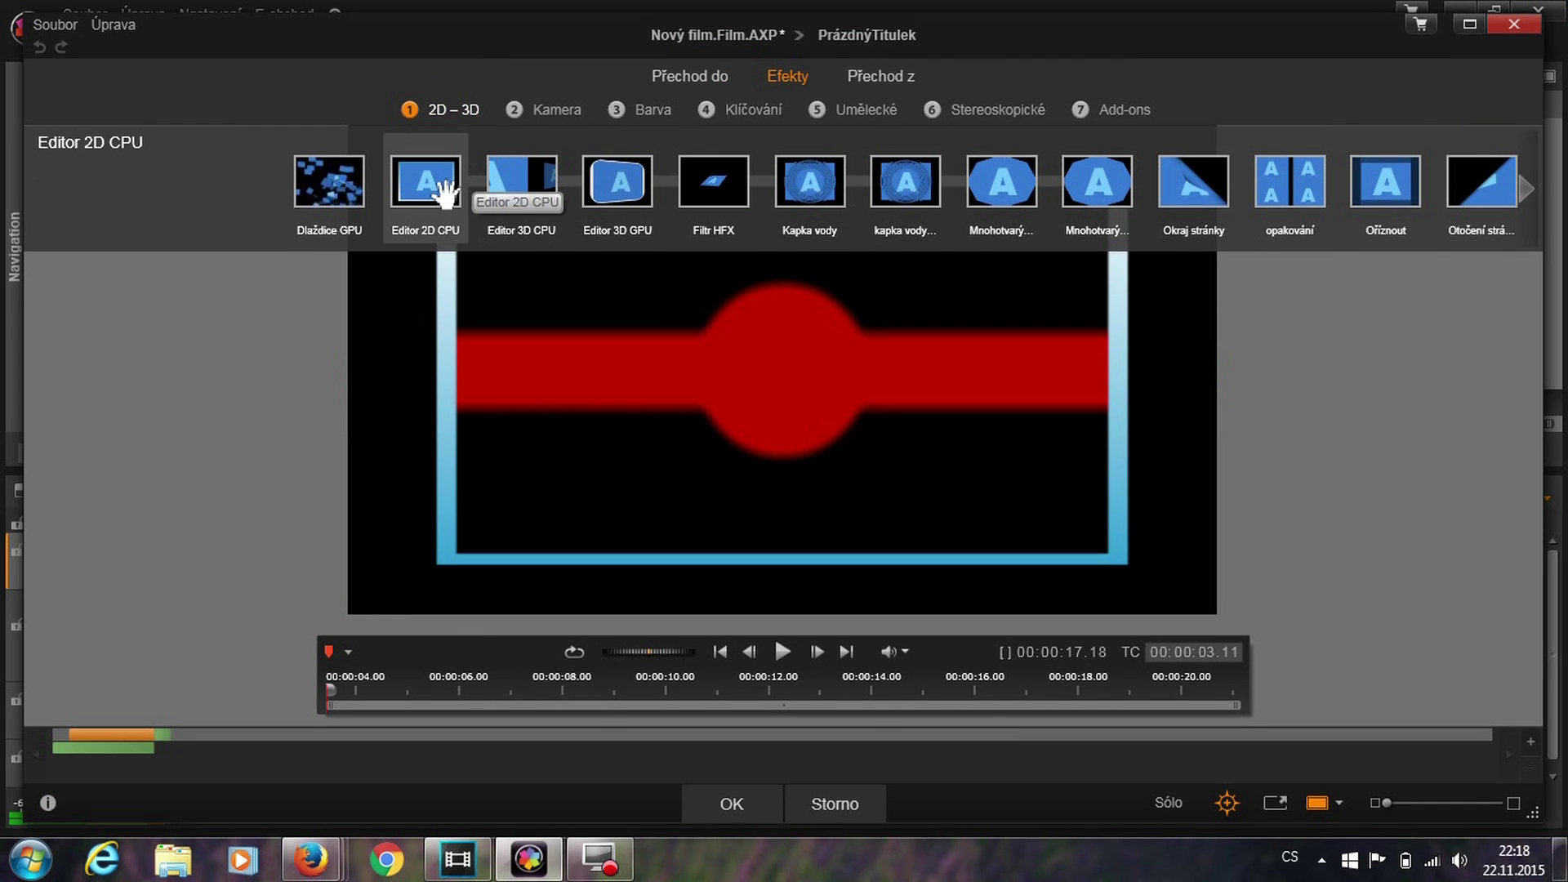
{"action": "left_click", "coordinate": [445, 194]}
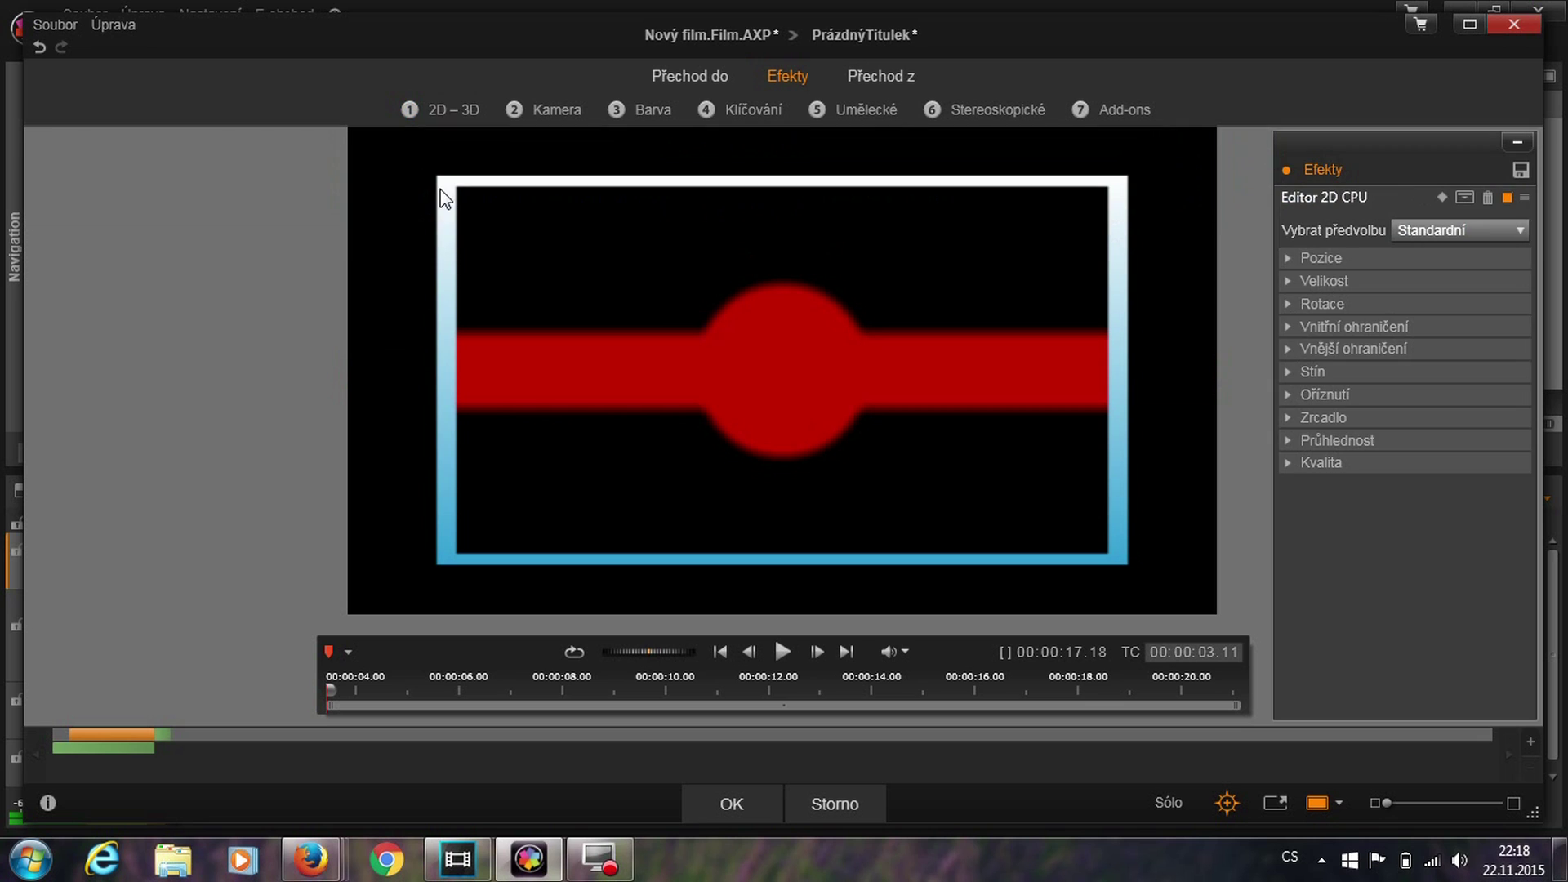
{"action": "left_click", "coordinate": [1521, 229]}
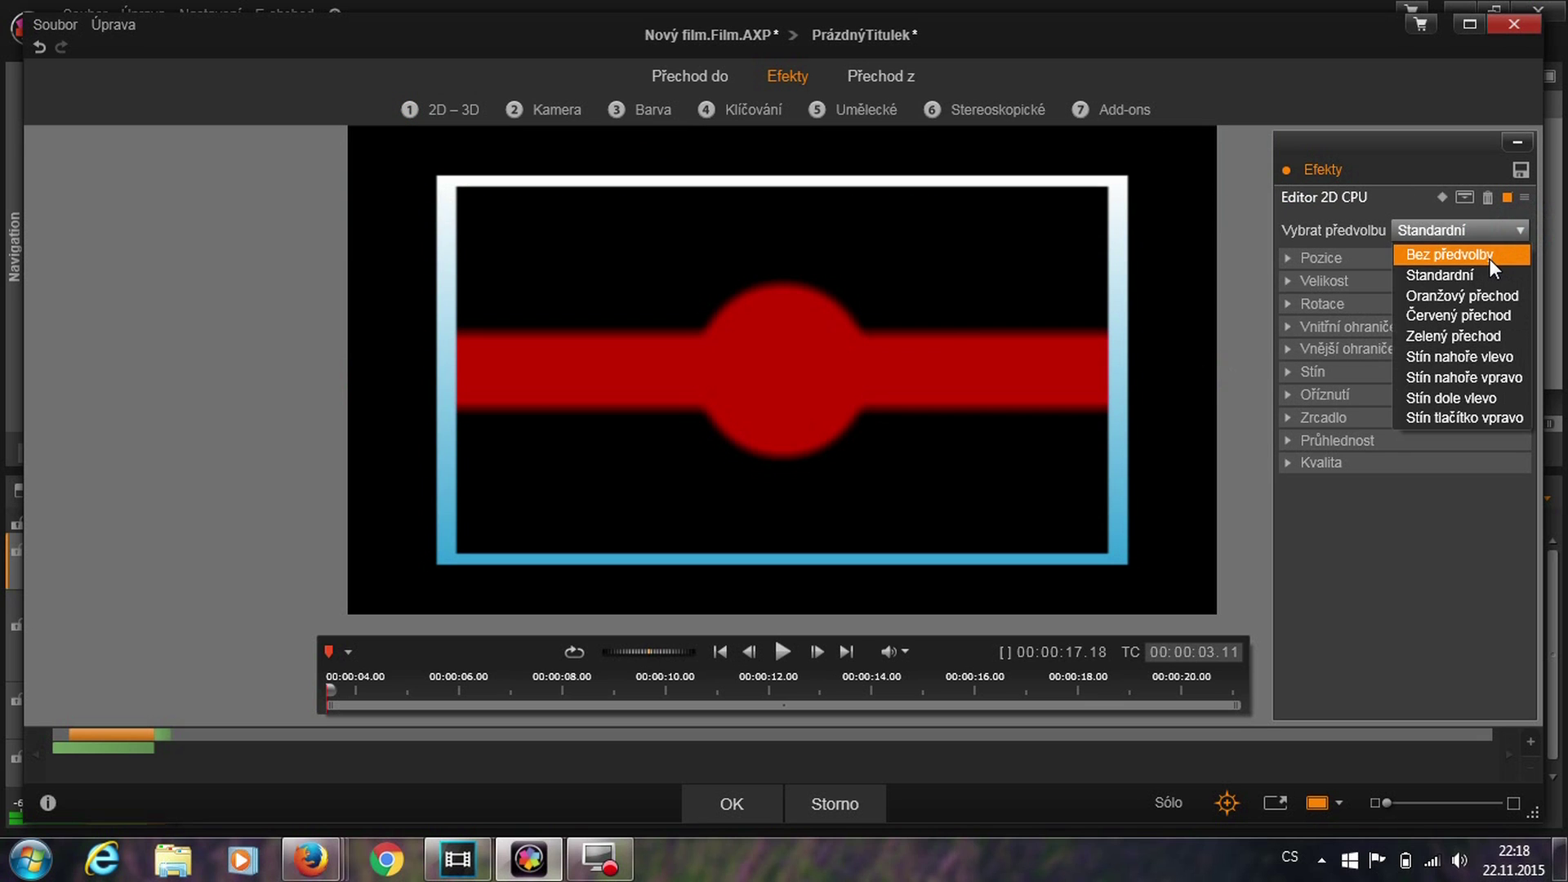
{"action": "left_click", "coordinate": [1490, 258]}
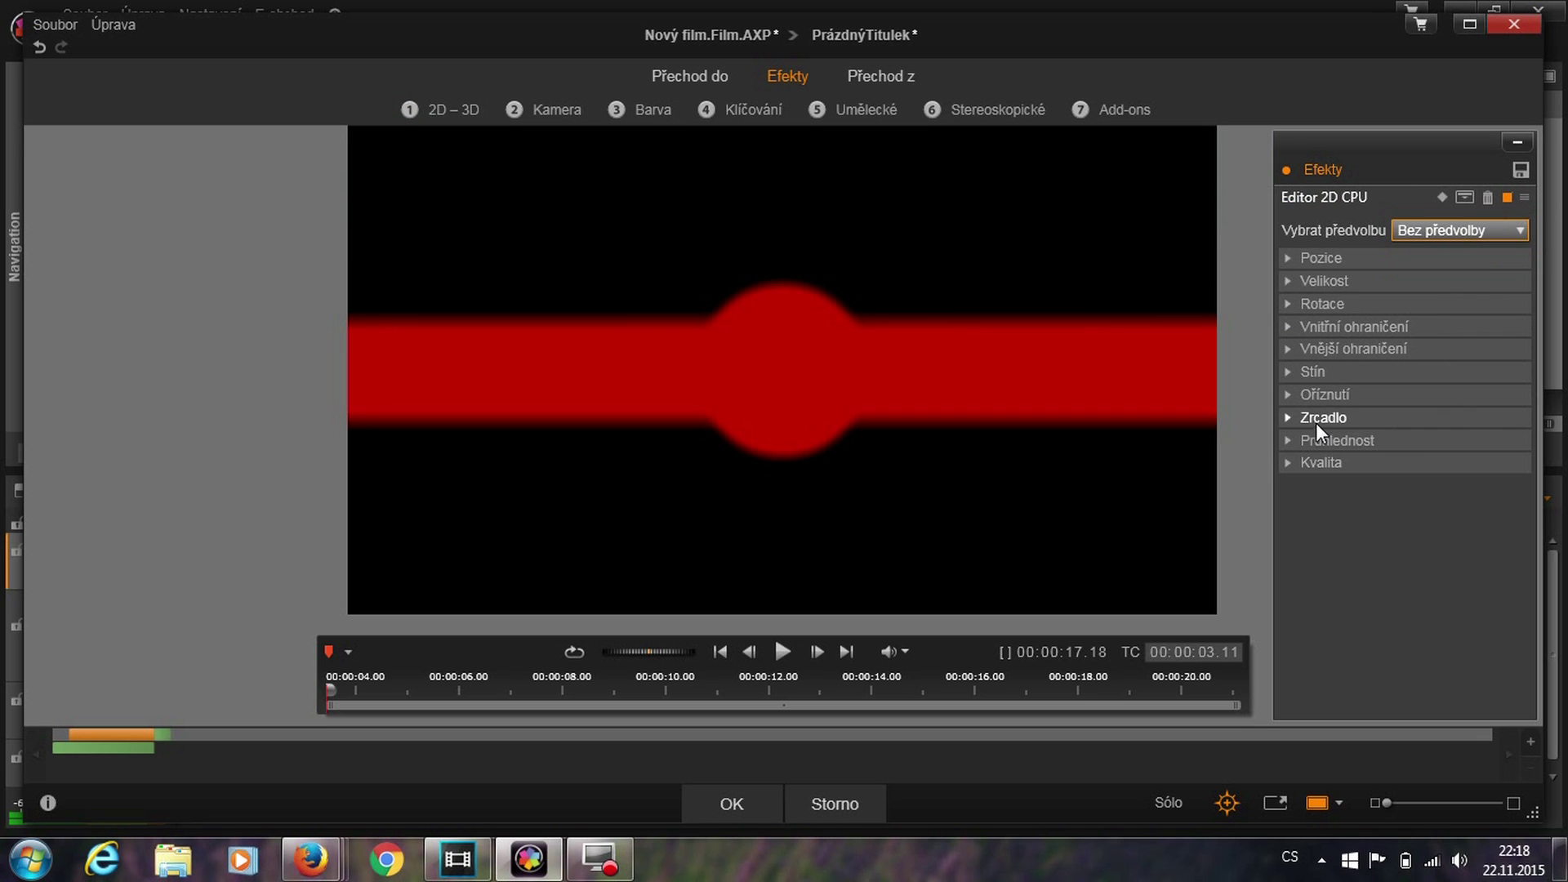
Crop the band completely by setting Oříznutí Vlevo and Vpravo to 50 each.
{"action": "left_click", "coordinate": [1290, 394]}
{"action": "left_click", "coordinate": [1404, 462]}
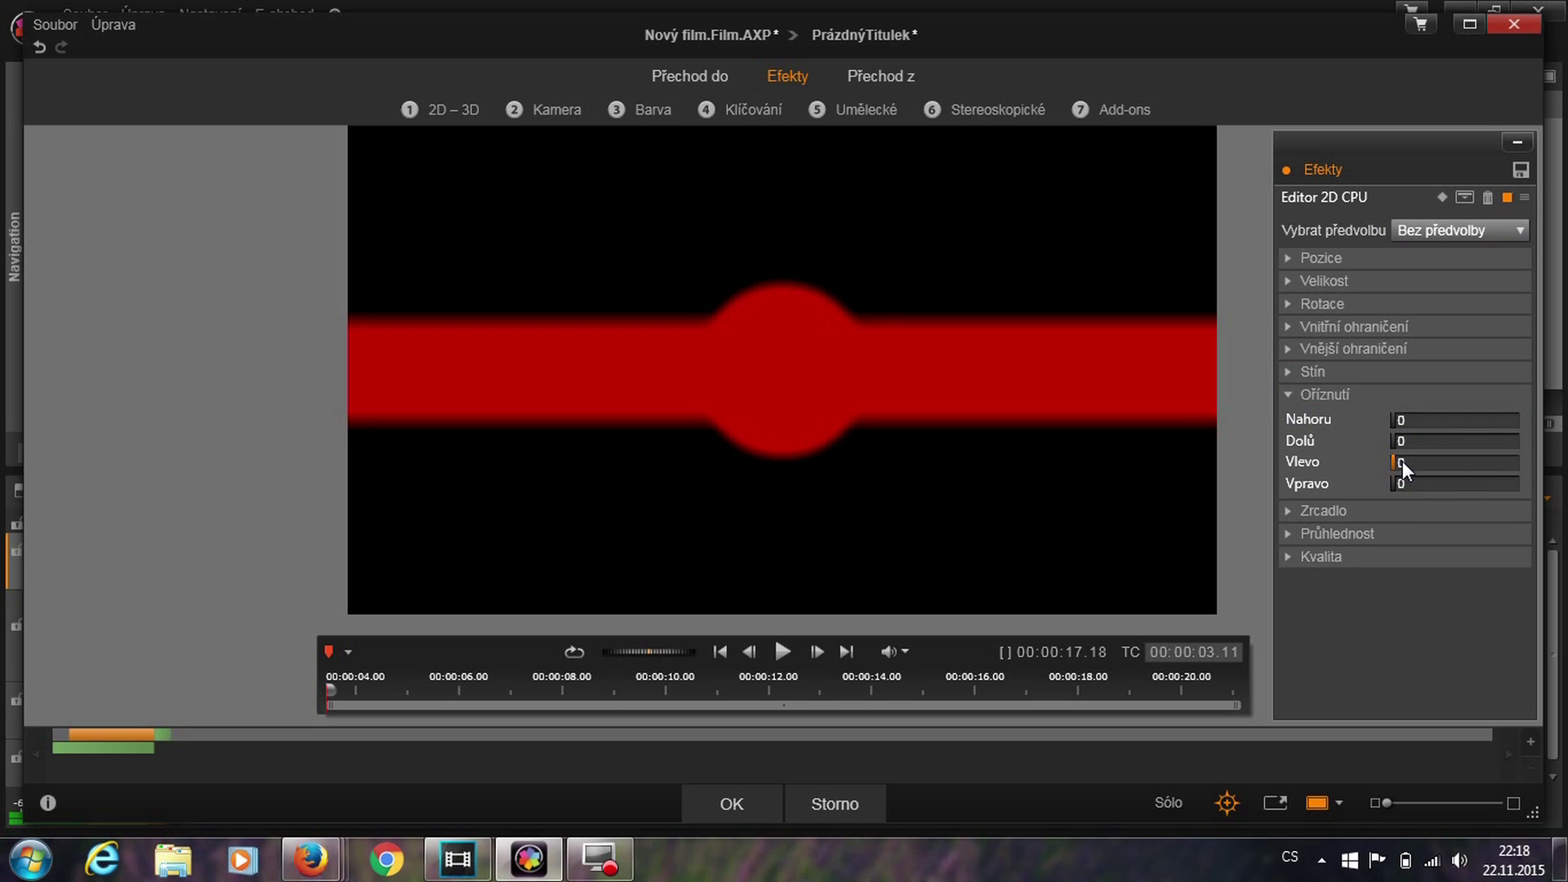
{"action": "left_click", "coordinate": [1404, 461]}
{"action": "double_click", "coordinate": [1404, 460]}
{"action": "key", "text": "Return"}
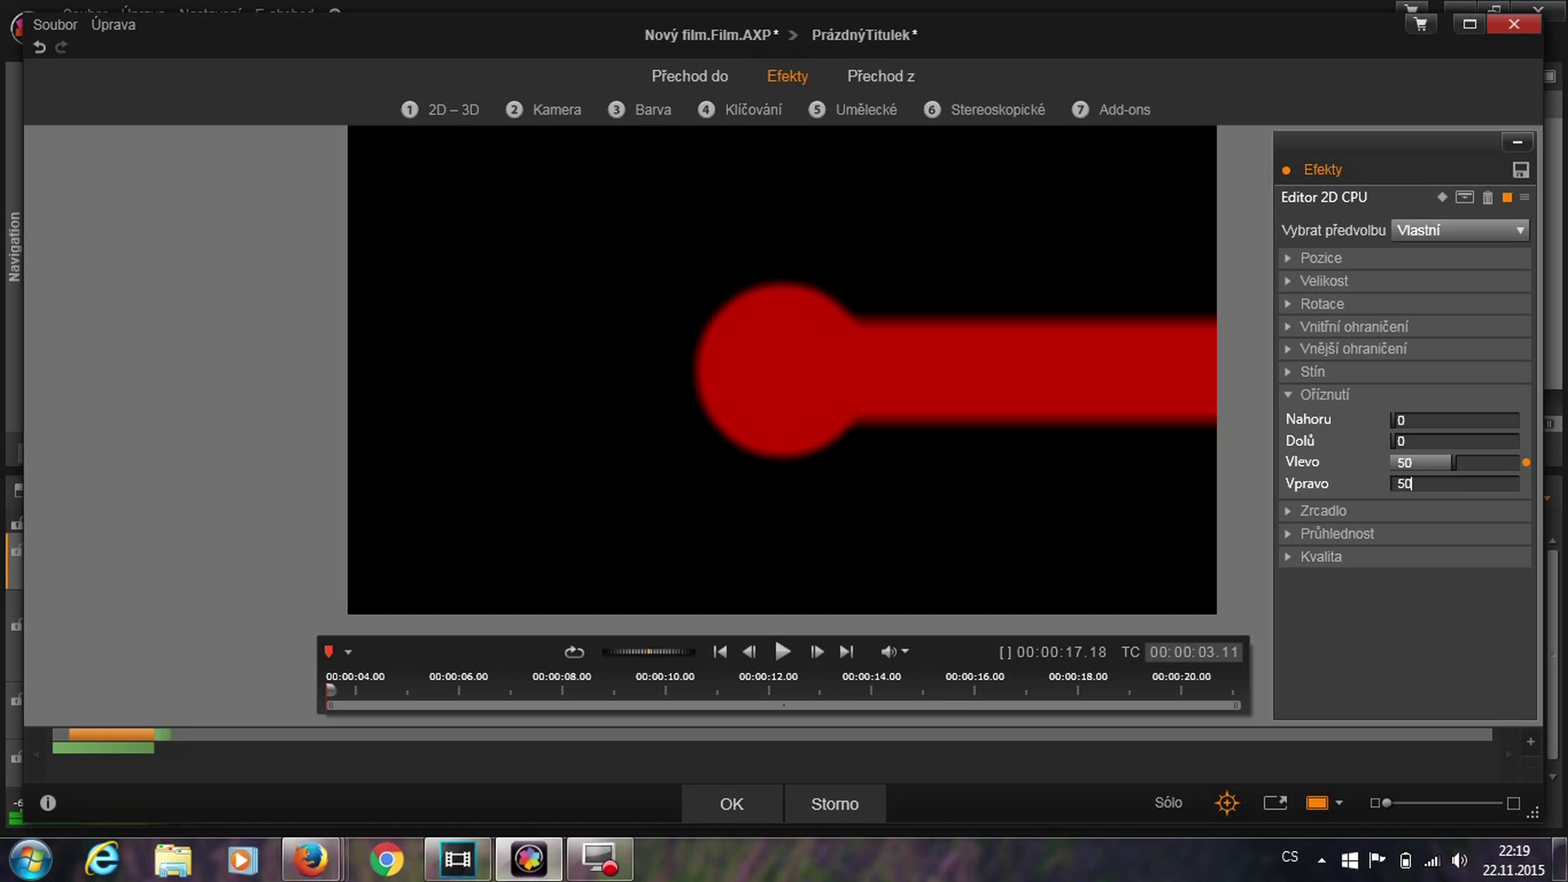
{"action": "key", "text": "Return"}
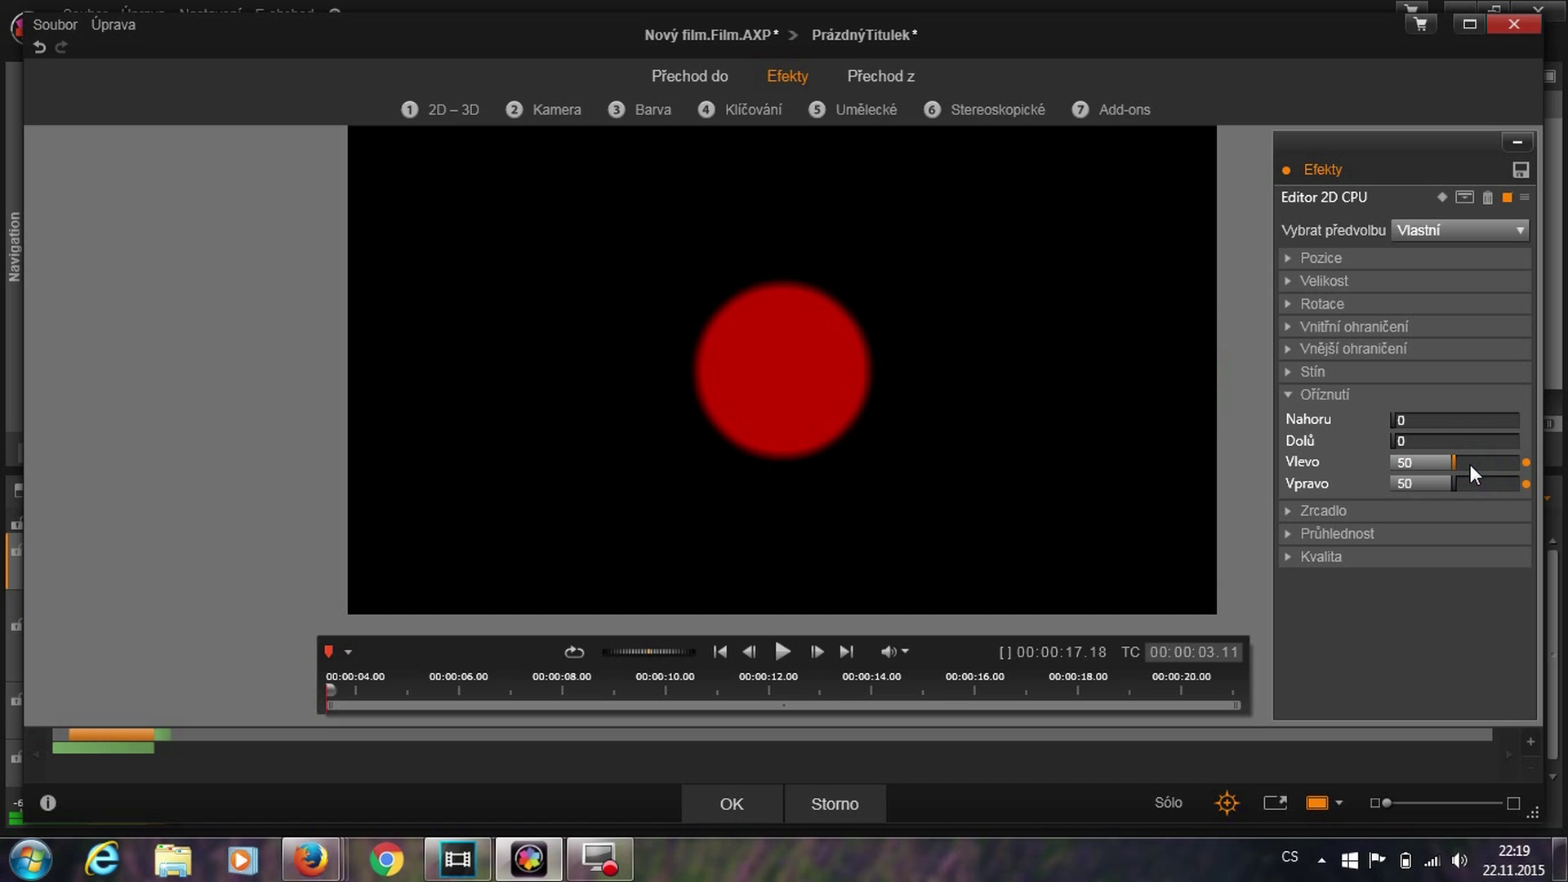
Enable keyframing for the crop effect and add a keyframe at 00:00:03.20, where the circle starts moving from the centre.
{"action": "left_click", "coordinate": [782, 652]}
{"action": "left_click", "coordinate": [782, 652]}
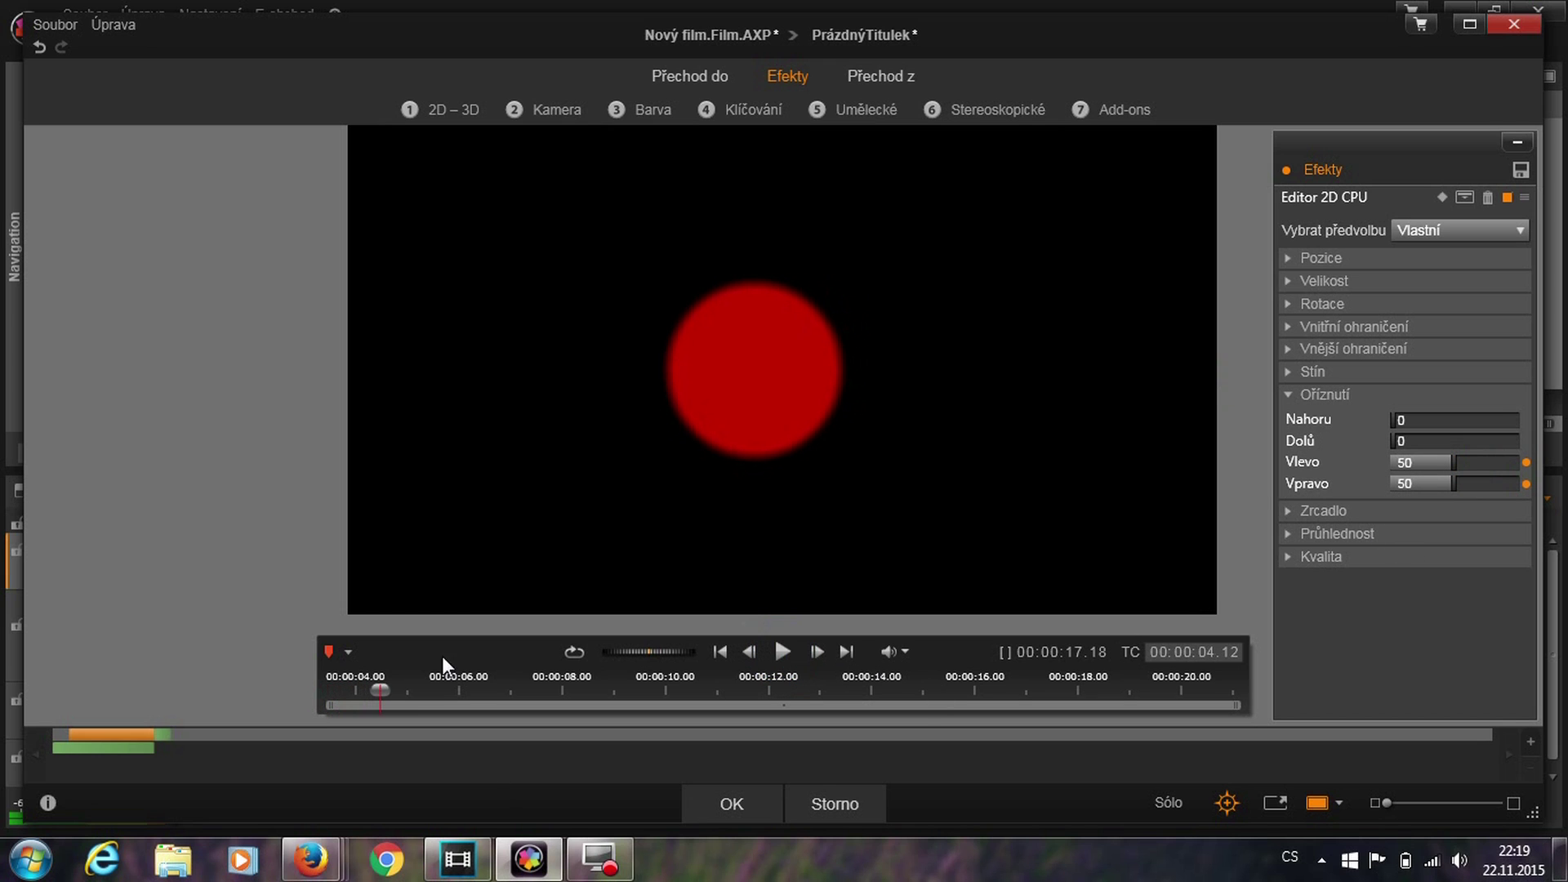
{"action": "left_click", "coordinate": [368, 689]}
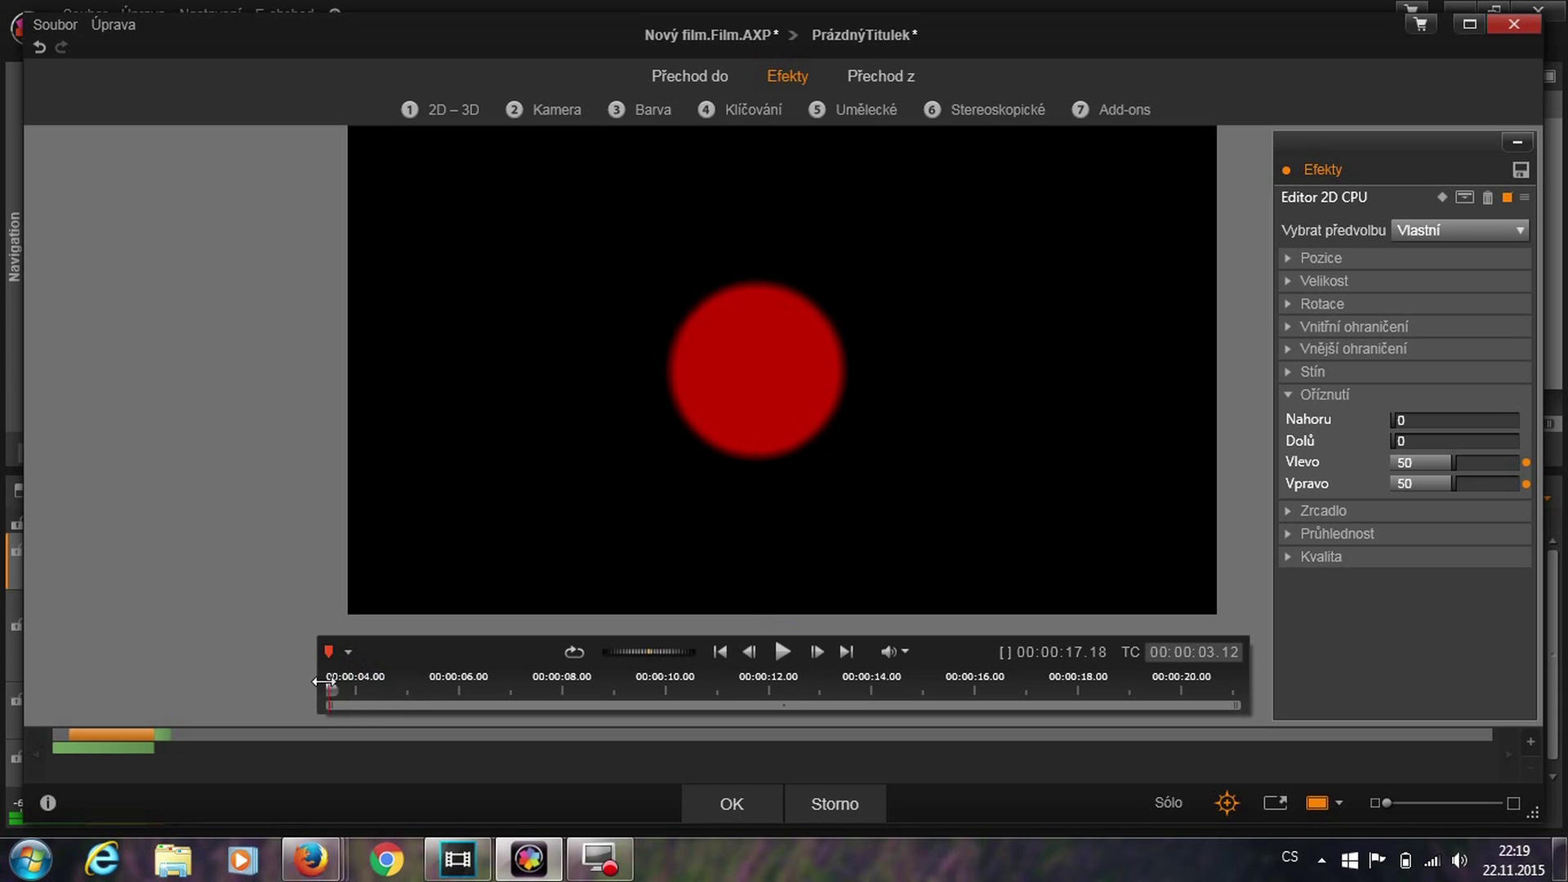
{"action": "left_click", "coordinate": [353, 686]}
{"action": "mouse_move", "coordinate": [353, 686]}
{"action": "left_mouse_down"}
{"action": "mouse_move", "coordinate": [368, 686]}
{"action": "mouse_move", "coordinate": [344, 684]}
{"action": "left_mouse_up"}
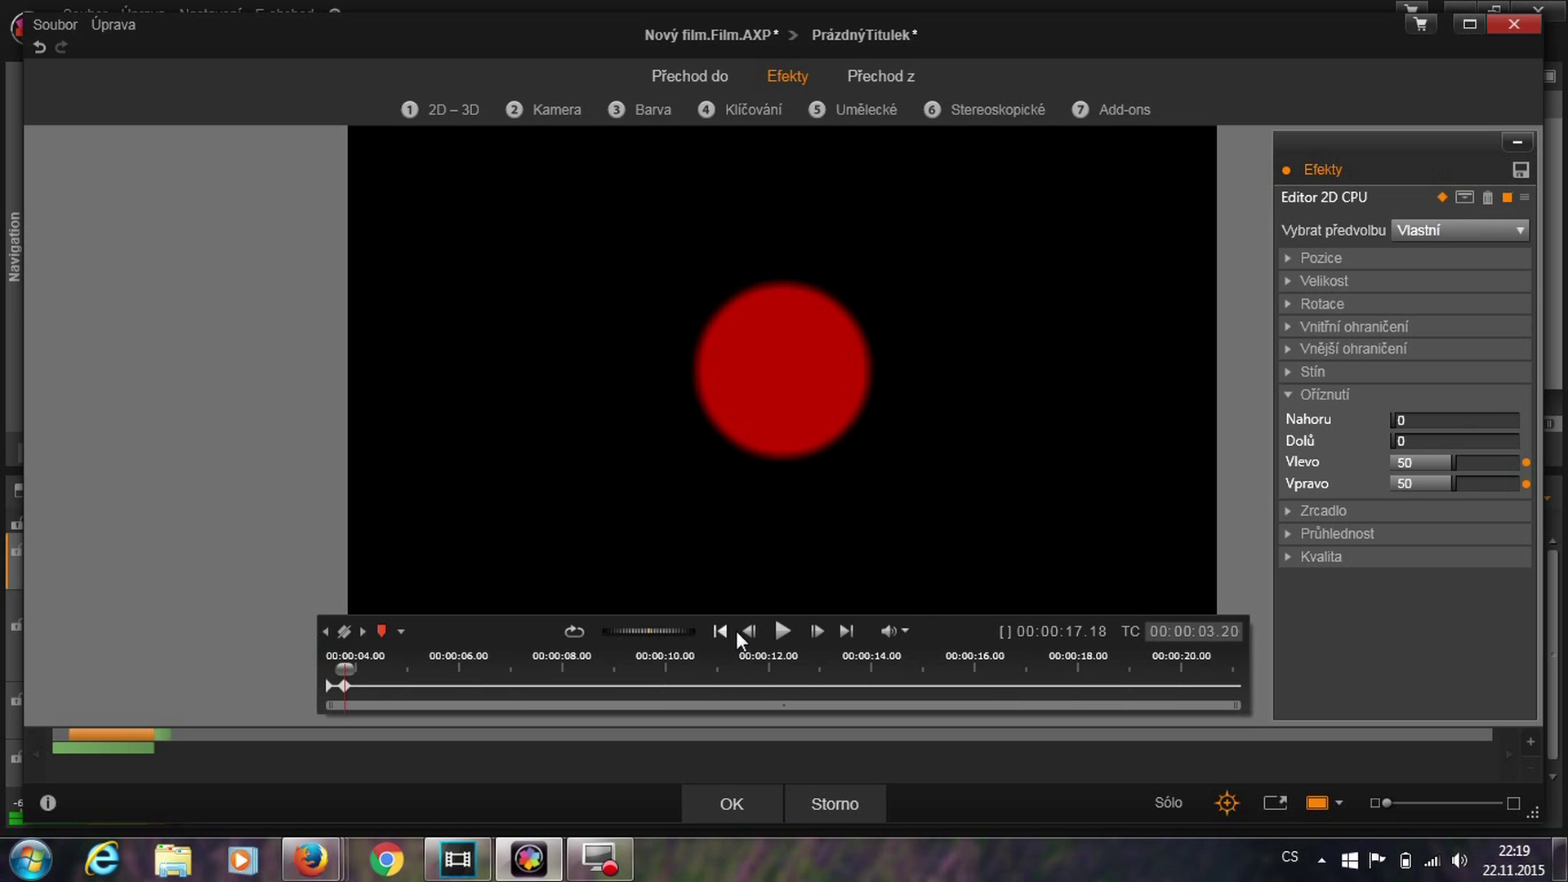
Set the Vlevo crop to 0 at 00:00:11.24, where the circle reaches the frame's left edge.
{"action": "left_click_drag", "start_coordinate": [346, 669], "coordinate": [767, 758]}
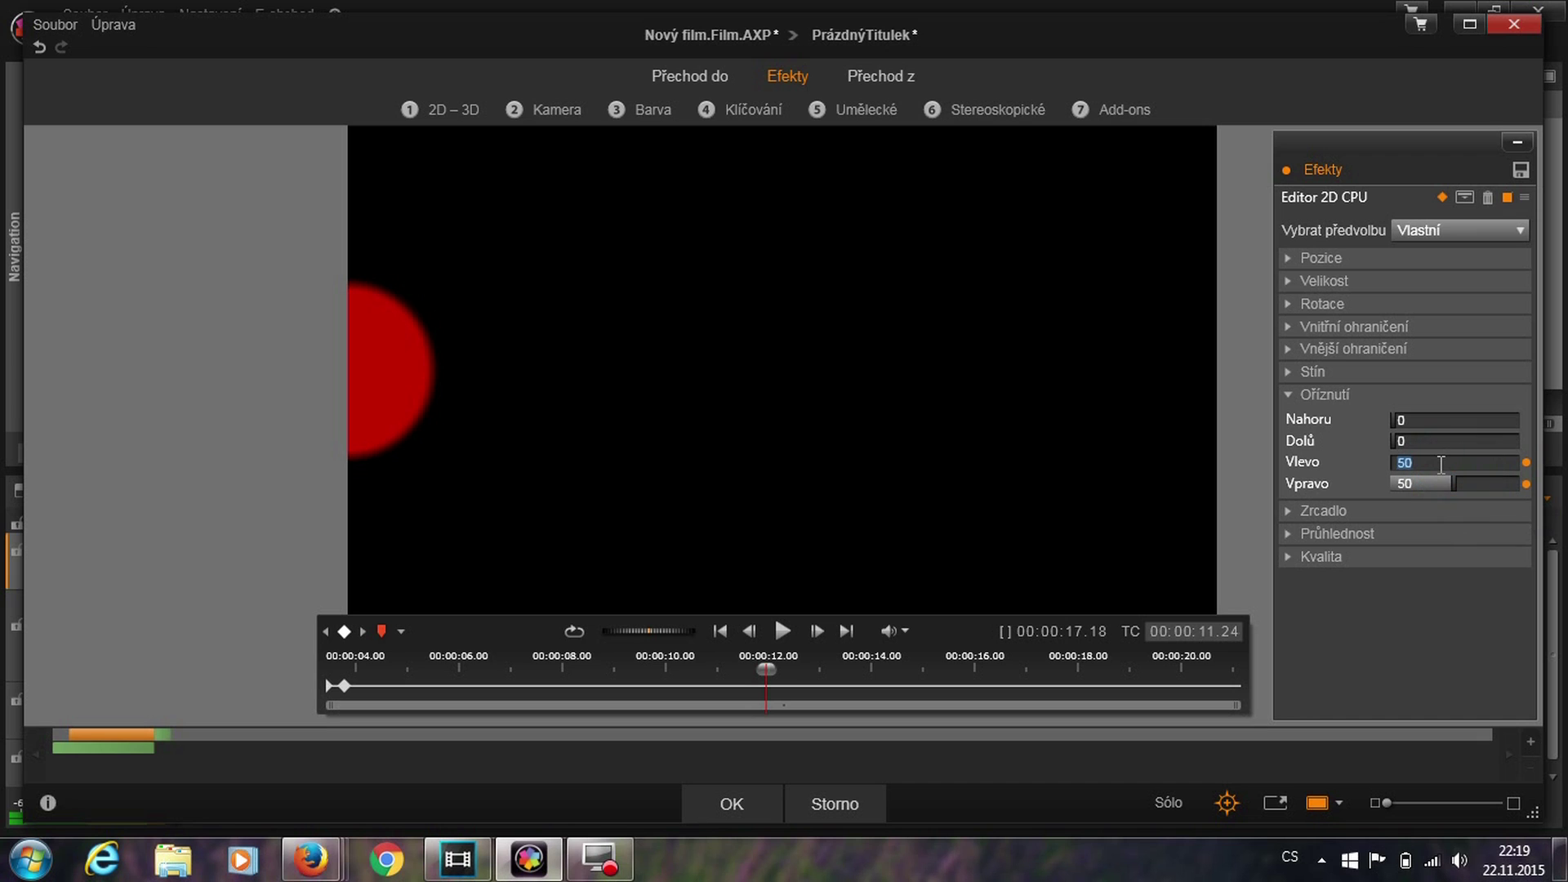
{"action": "type", "text": "0"}
{"action": "key", "text": "Return"}
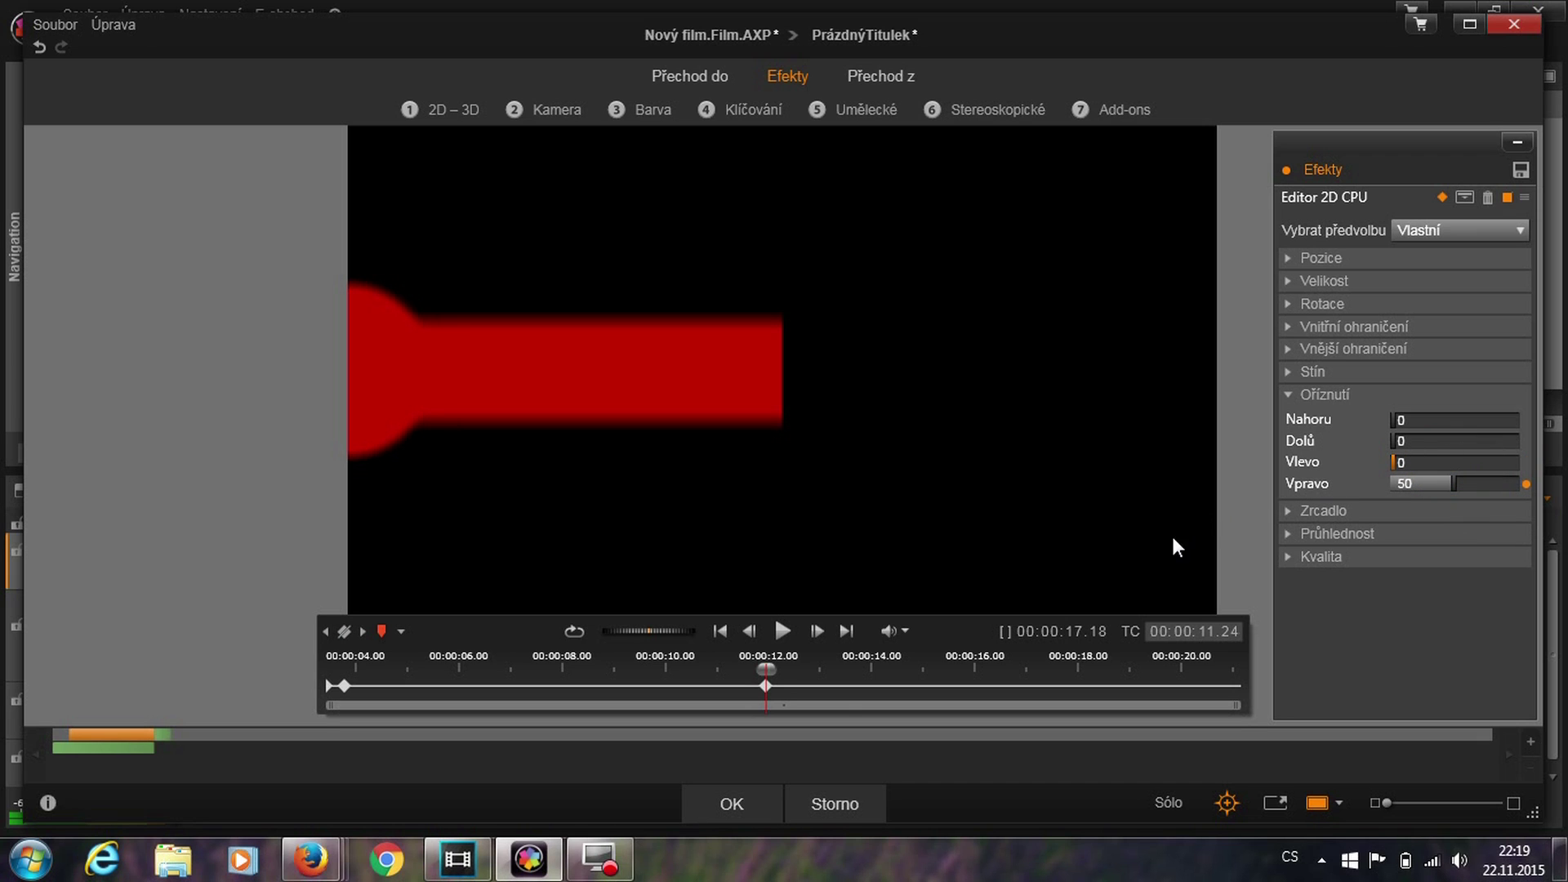
Add a keyframe at 00:00:15.16 holding the Vpravo crop at 50 and set Vpravo to 0 at 00:00:21.04.
{"action": "mouse_move", "coordinate": [766, 670]}
{"action": "left_mouse_down"}
{"action": "mouse_move", "coordinate": [648, 666]}
{"action": "mouse_move", "coordinate": [577, 631]}
{"action": "mouse_move", "coordinate": [351, 602]}
{"action": "mouse_move", "coordinate": [441, 654]}
{"action": "mouse_move", "coordinate": [603, 712]}
{"action": "mouse_move", "coordinate": [806, 756]}
{"action": "mouse_move", "coordinate": [957, 829]}
{"action": "left_mouse_up"}
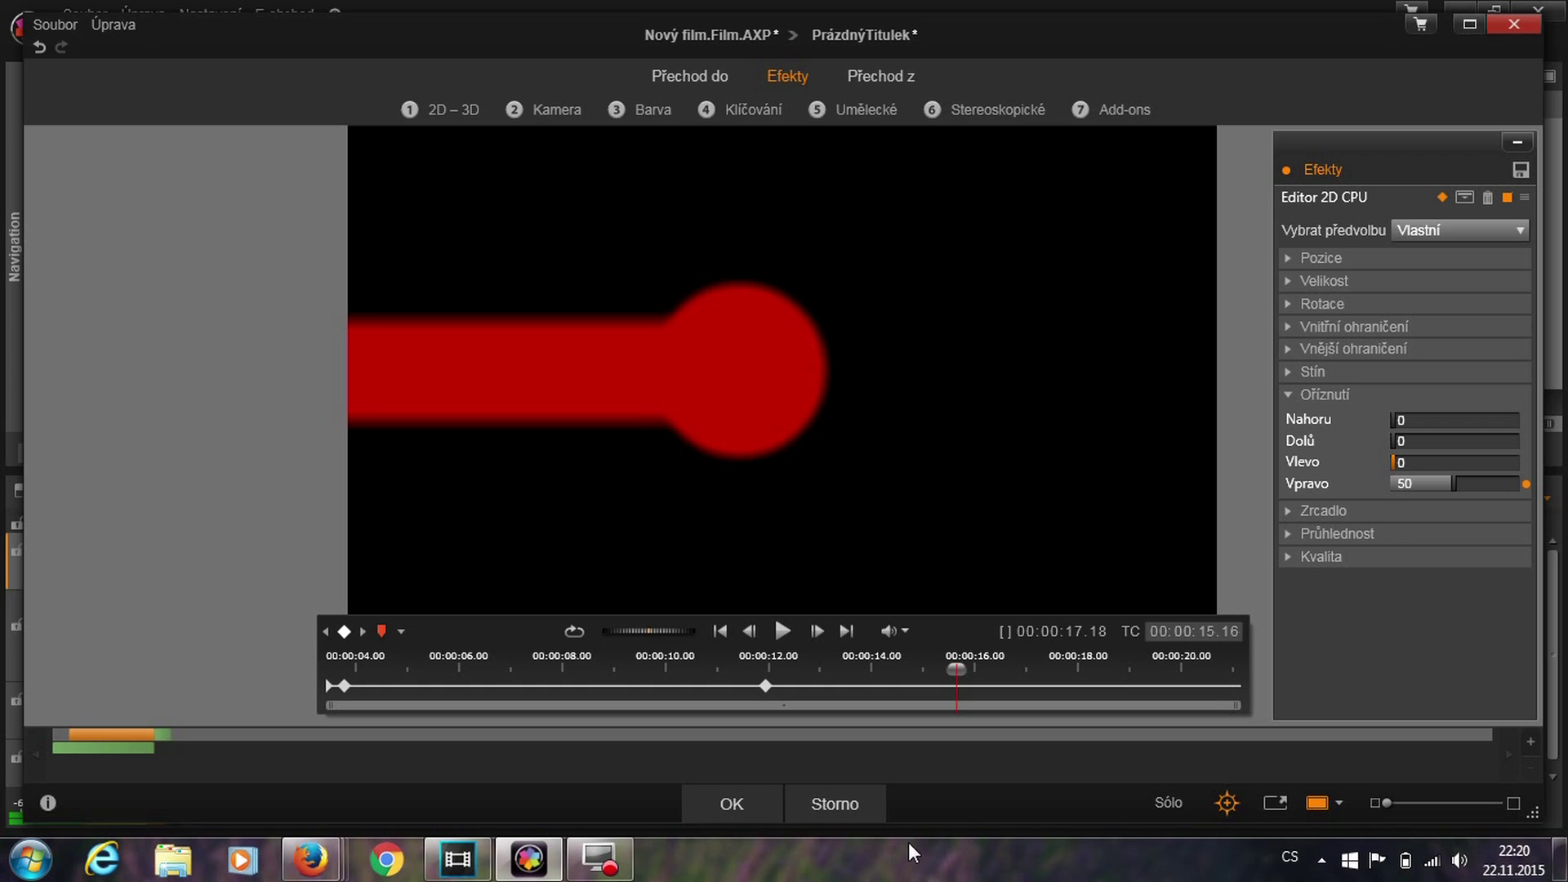
{"action": "left_click", "coordinate": [1418, 494]}
{"action": "left_click_drag", "start_coordinate": [956, 672], "coordinate": [1257, 770]}
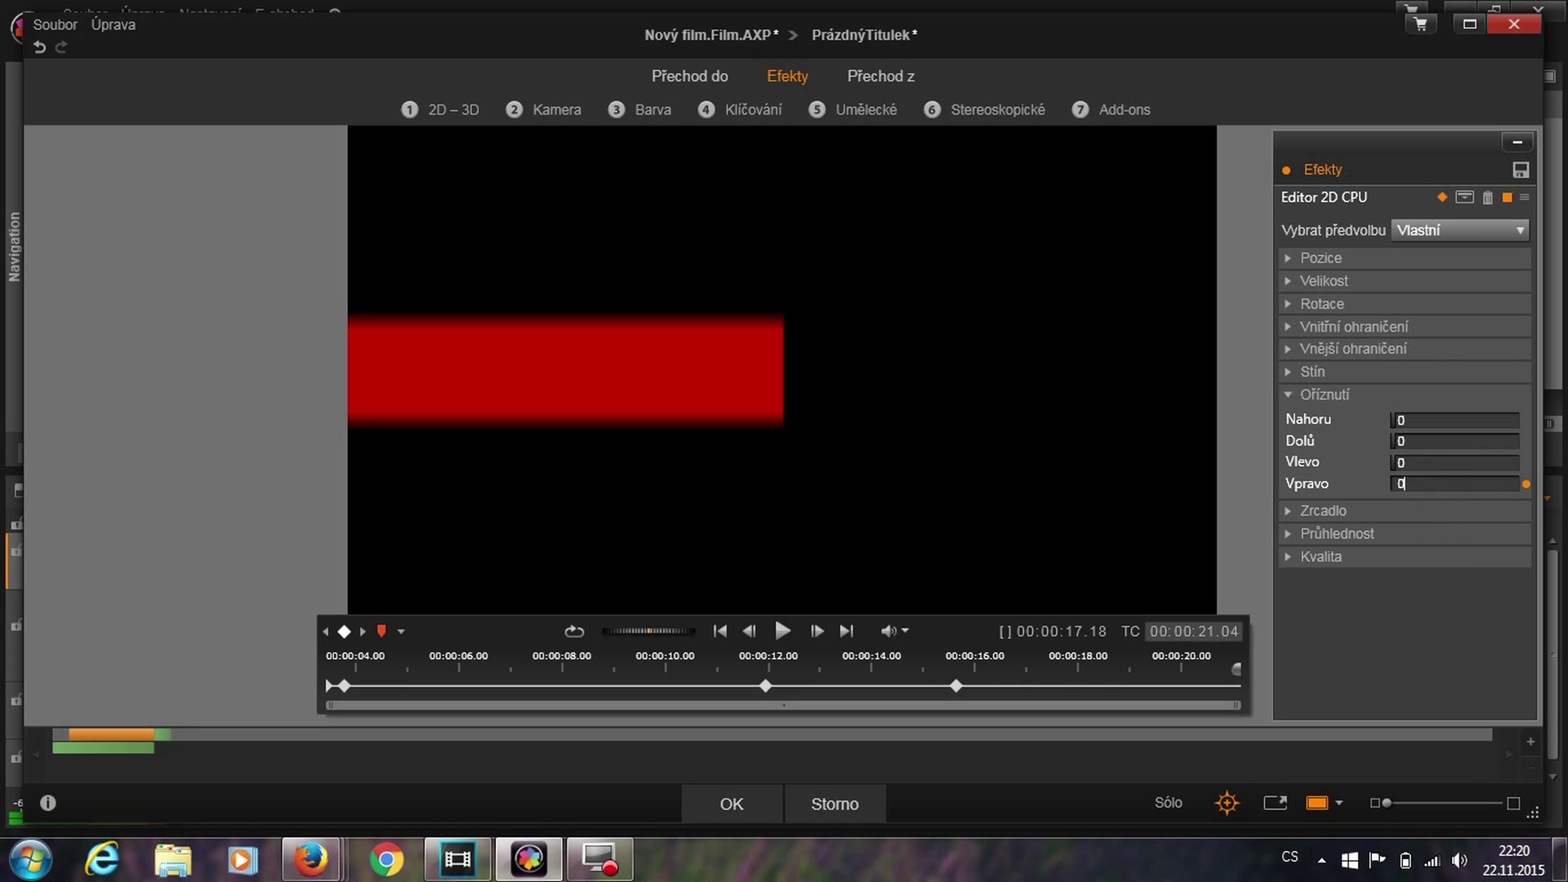
{"action": "left_click", "coordinate": [1432, 480]}
{"action": "type", "text": "0"}
{"action": "key", "text": "Return"}
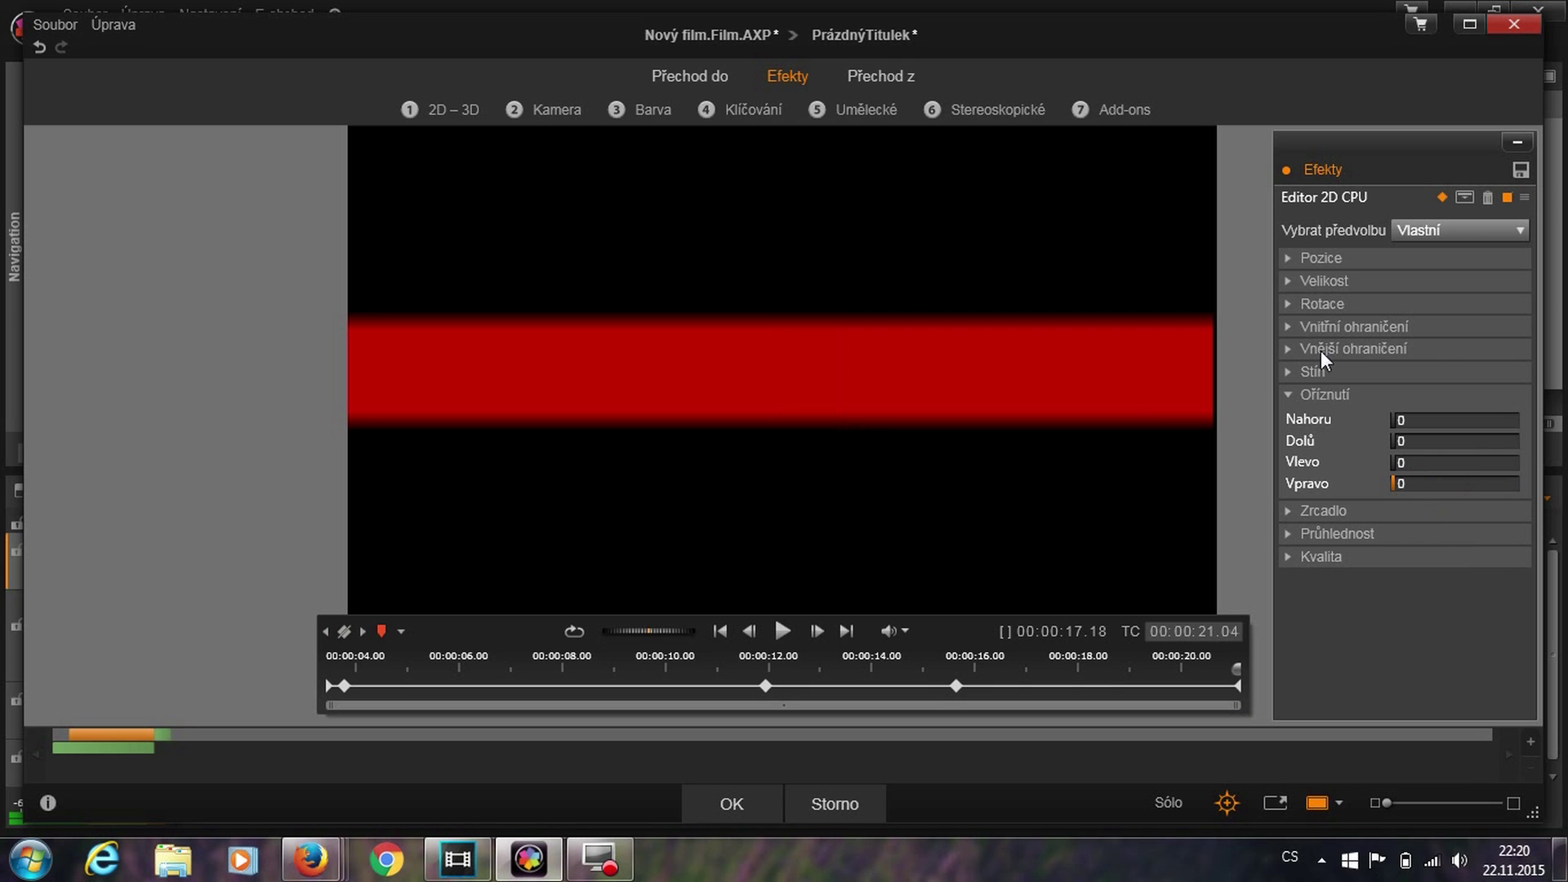
Shift the last crop keyframe earlier to about 00:00:20.00 so the band's end stays behind the circle, and accept the effect.
{"action": "mouse_move", "coordinate": [1237, 667]}
{"action": "left_mouse_down"}
{"action": "mouse_move", "coordinate": [1101, 671]}
{"action": "mouse_move", "coordinate": [1242, 692]}
{"action": "mouse_move", "coordinate": [1219, 692]}
{"action": "left_mouse_up"}
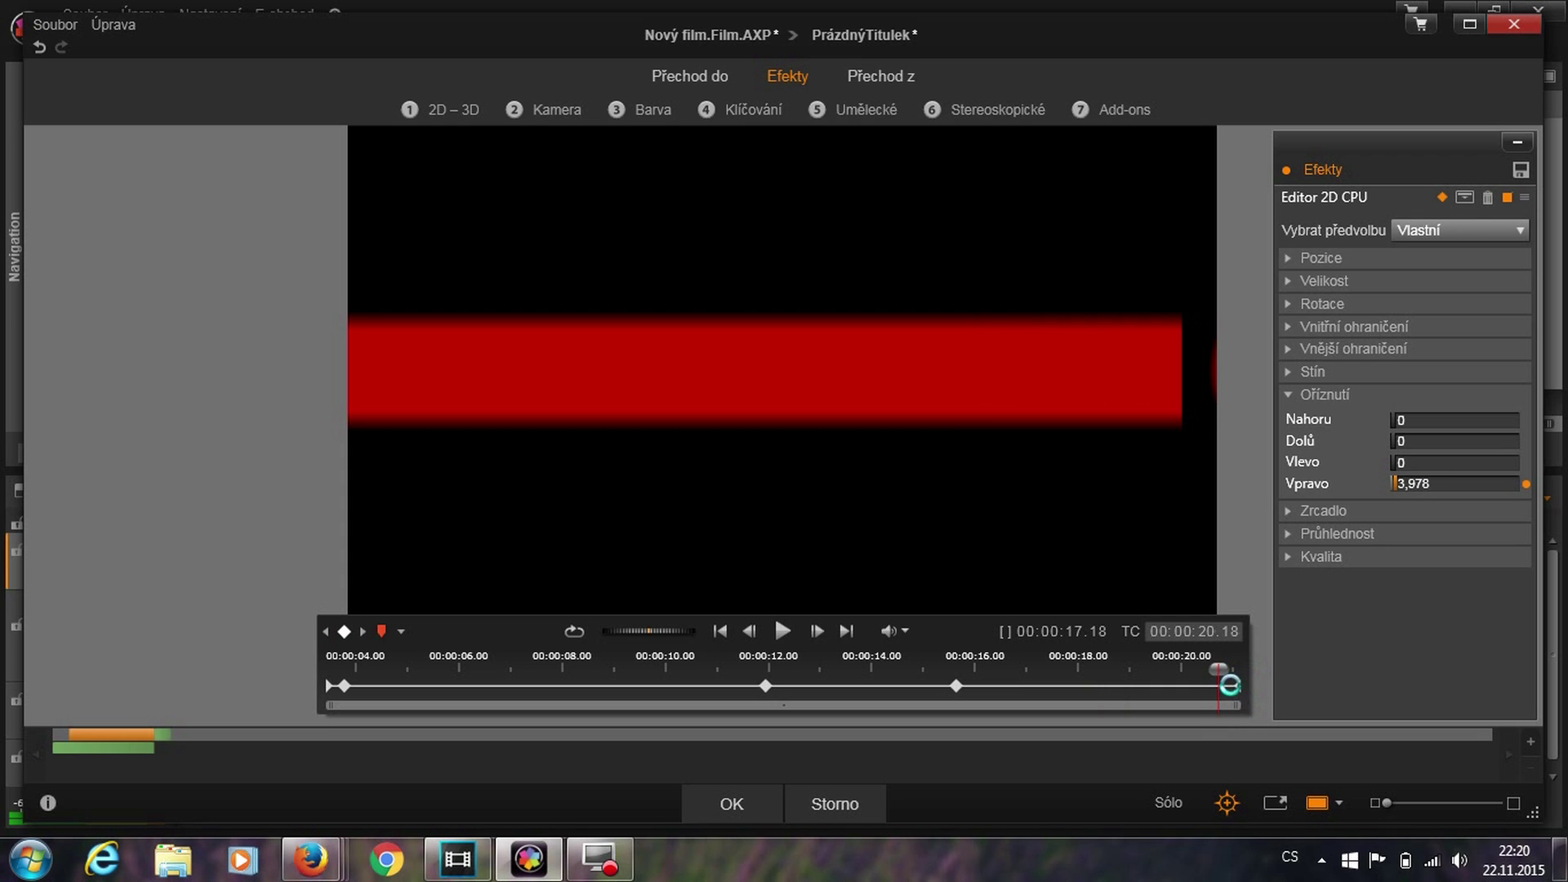
{"action": "left_click_drag", "start_coordinate": [1216, 683], "coordinate": [1232, 670]}
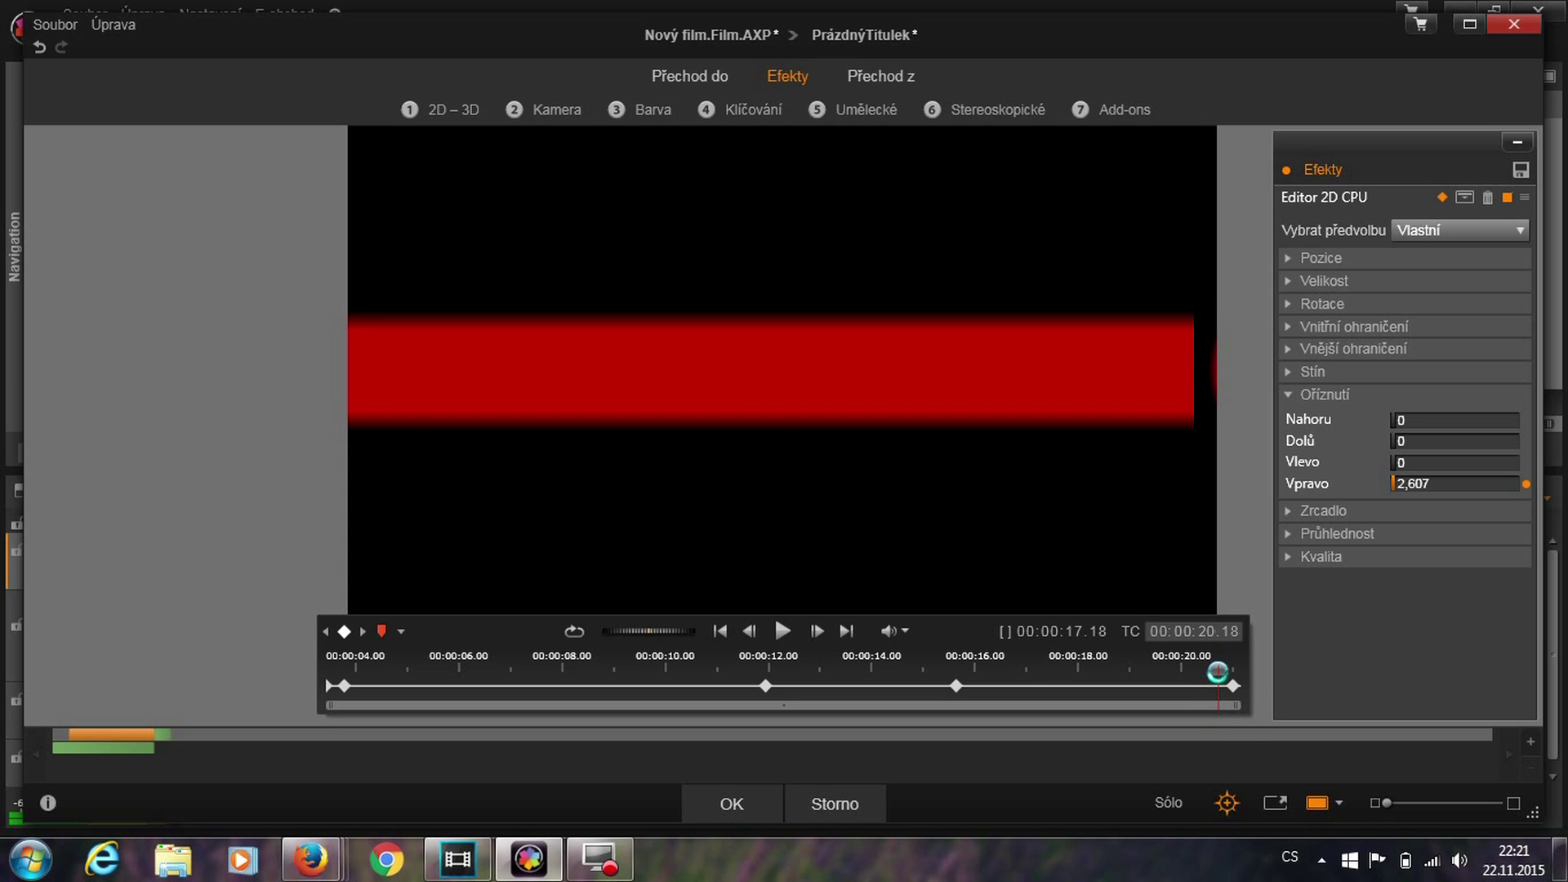
{"action": "mouse_move", "coordinate": [1234, 686]}
{"action": "left_mouse_down"}
{"action": "mouse_move", "coordinate": [1201, 669]}
{"action": "mouse_move", "coordinate": [1232, 686]}
{"action": "left_mouse_up"}
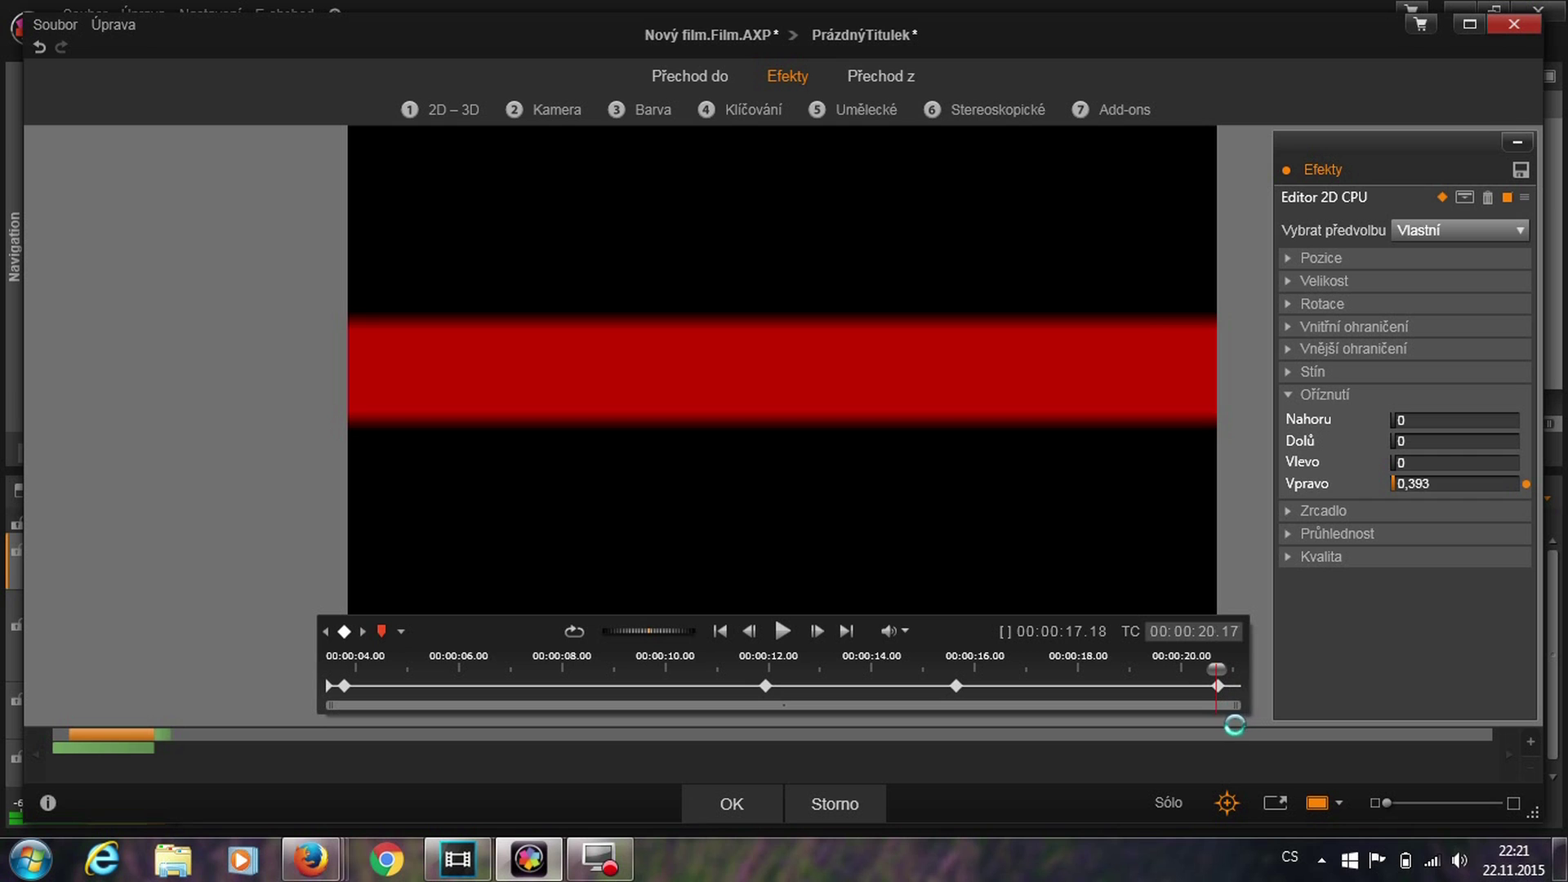
{"action": "left_click_drag", "start_coordinate": [1182, 670], "coordinate": [1252, 878]}
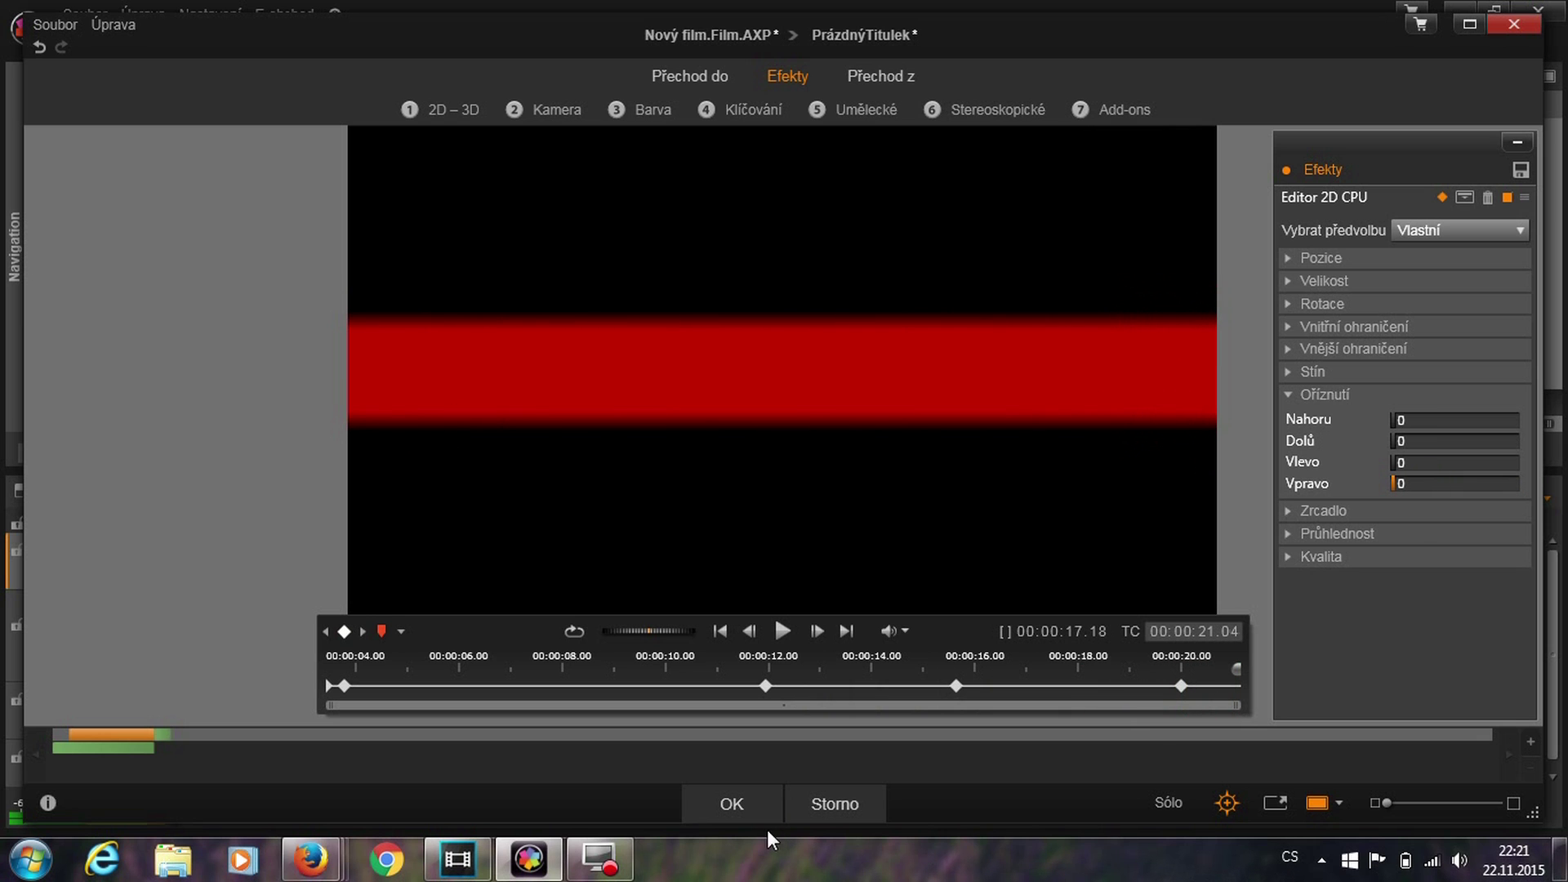
{"action": "left_click", "coordinate": [732, 801]}
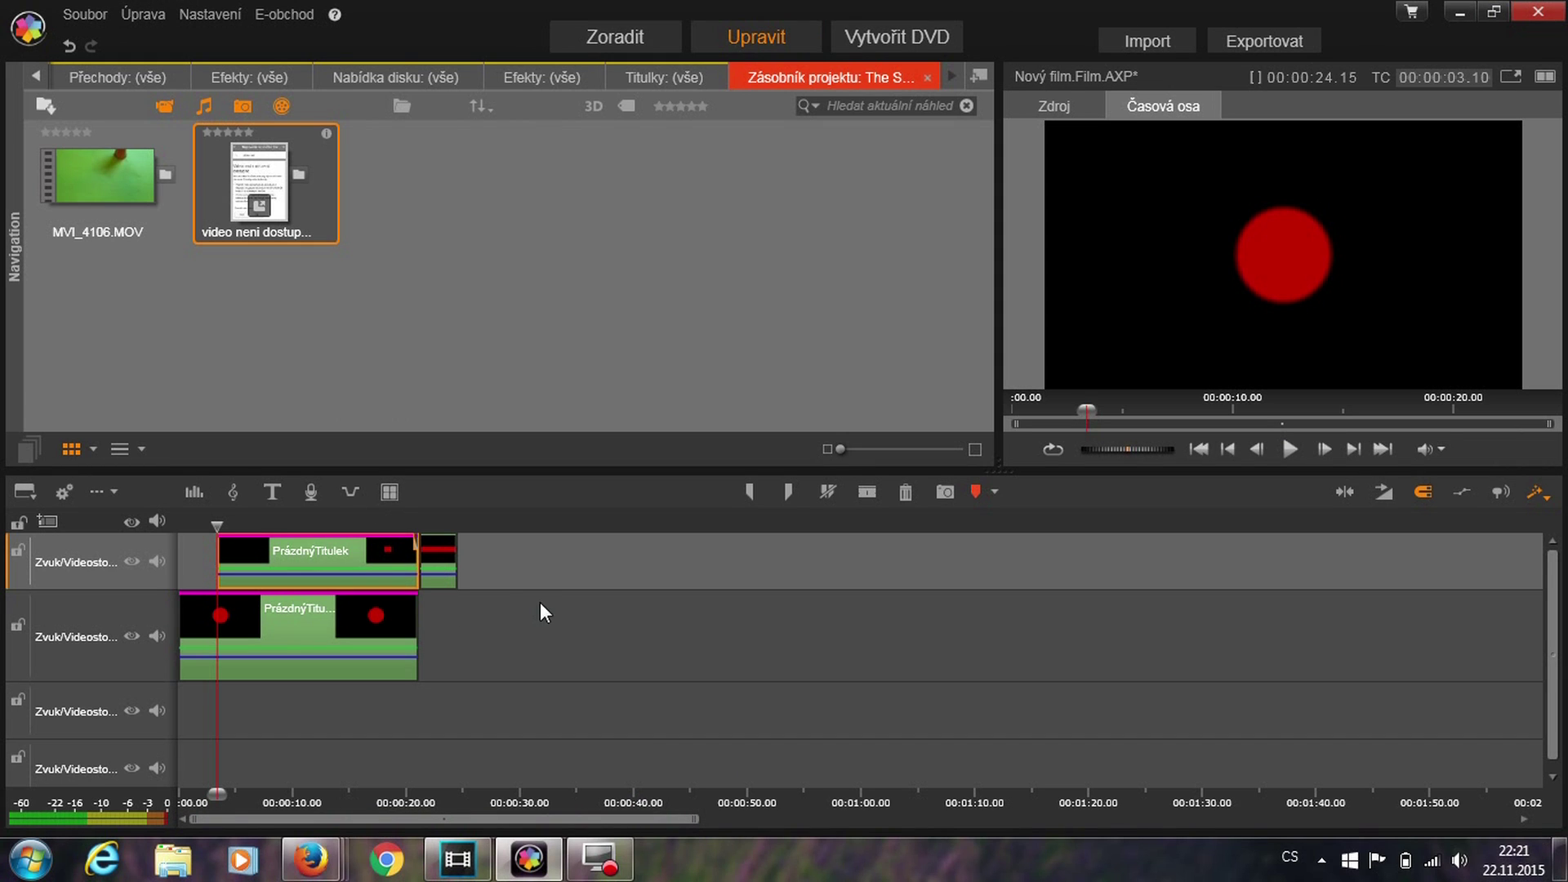
Select both band clips and the circle clip and move them down one track.
{"action": "left_click_drag", "start_coordinate": [522, 557], "coordinate": [326, 704]}
{"action": "left_click", "coordinate": [328, 650]}
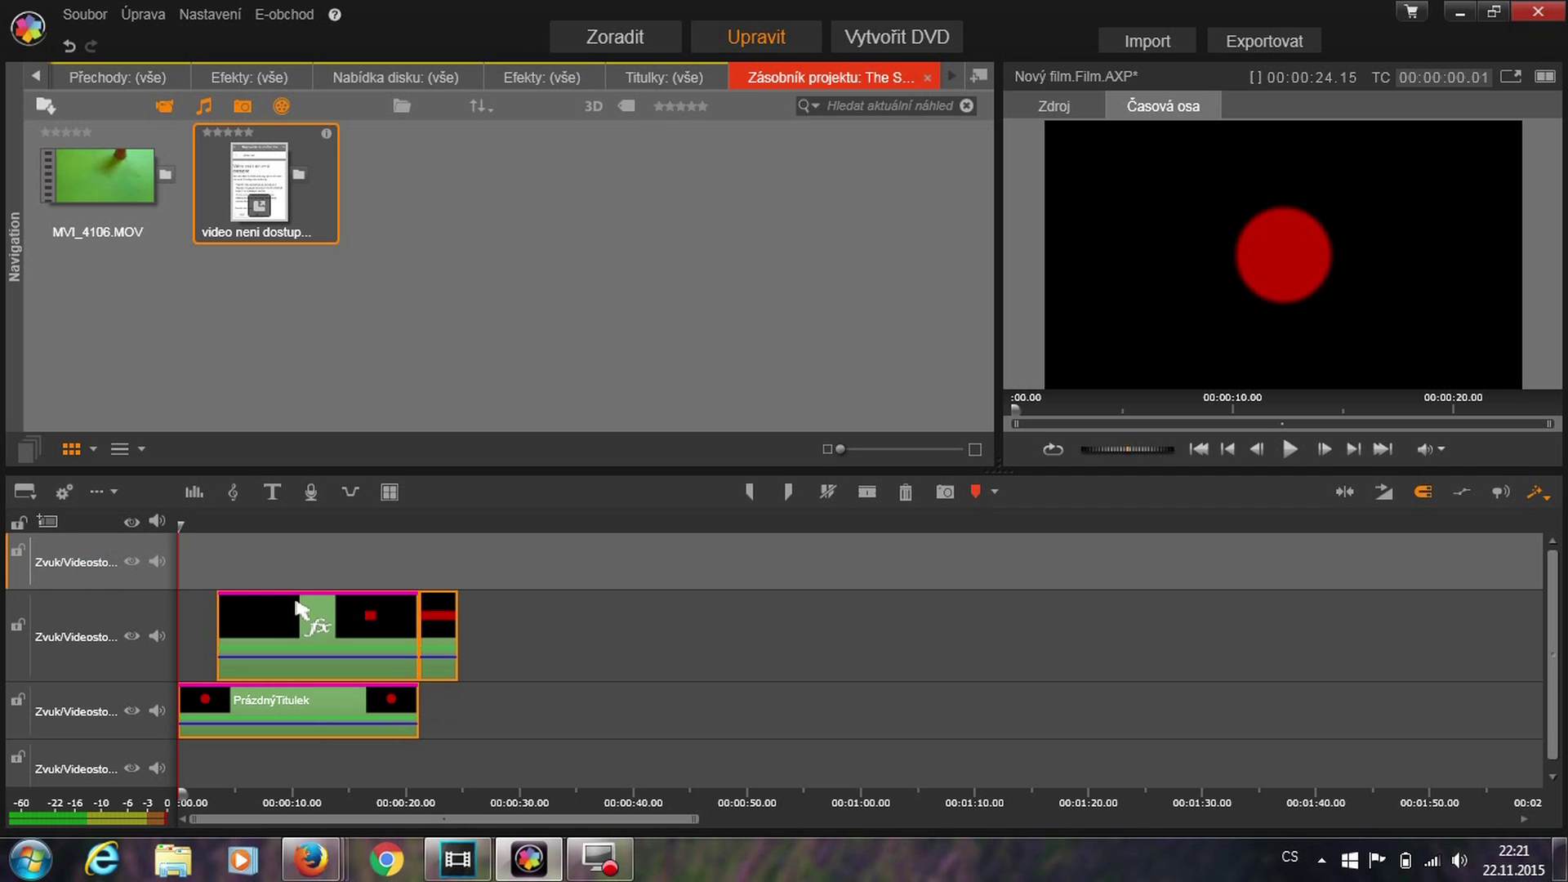
{"action": "left_click_drag", "start_coordinate": [184, 526], "coordinate": [409, 560]}
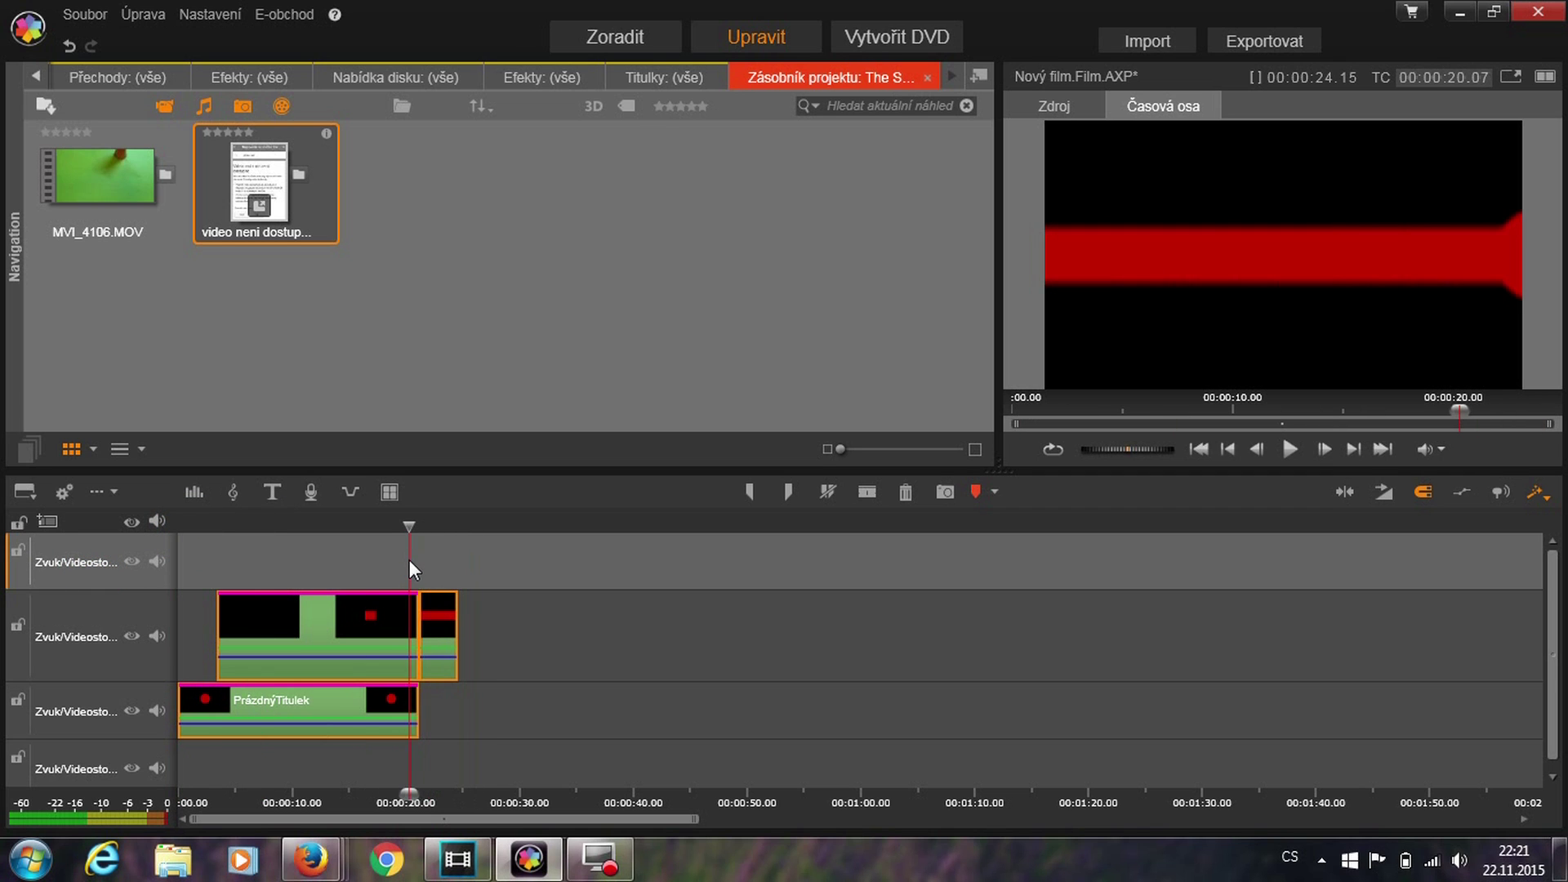
{"action": "left_click", "coordinate": [272, 490]}
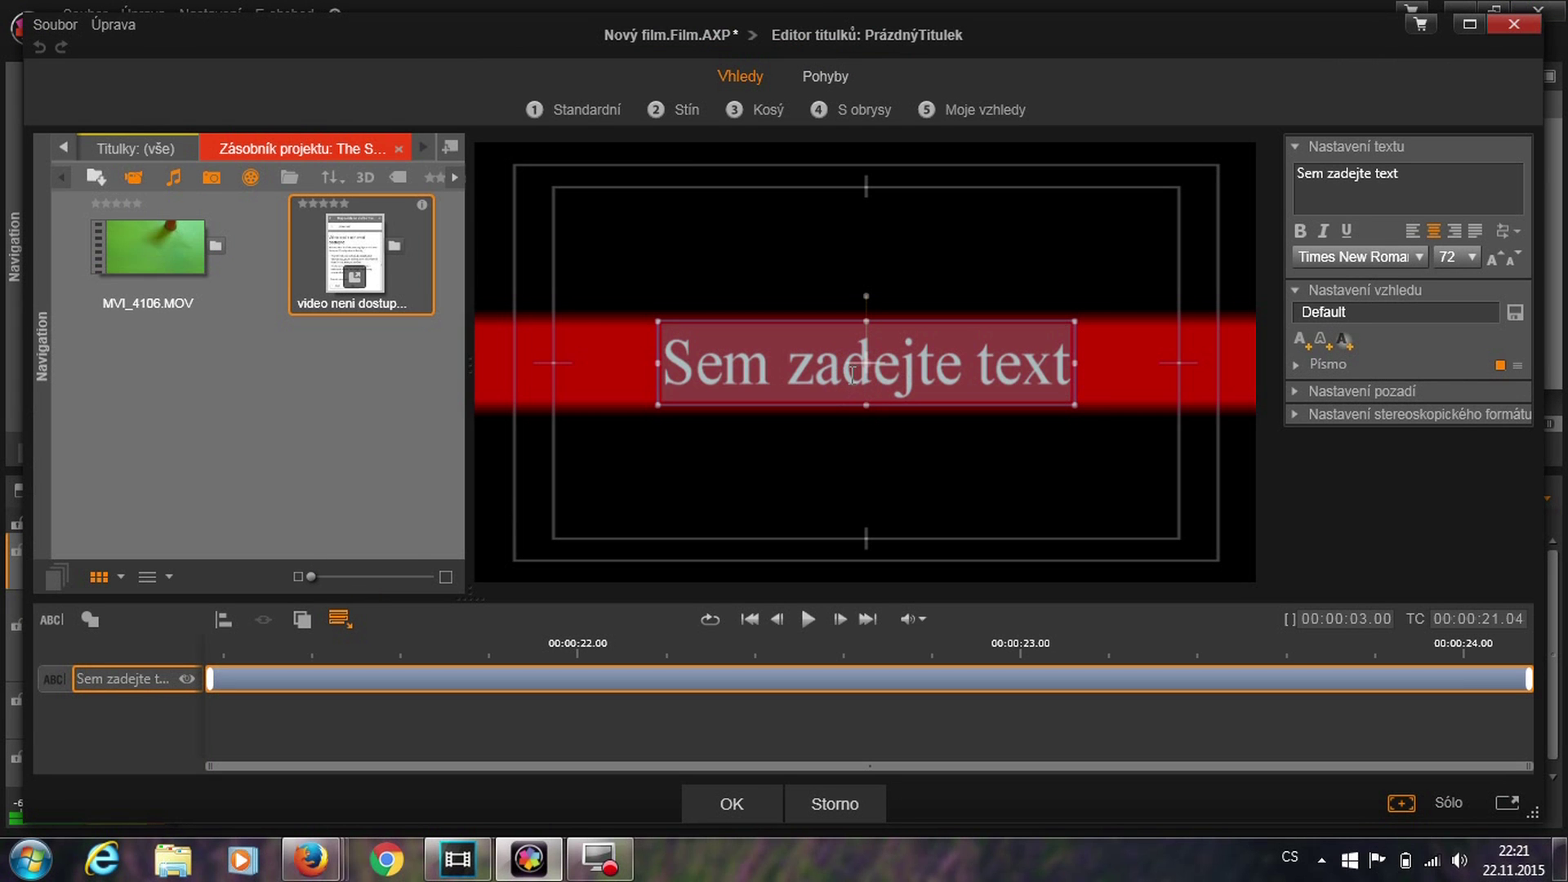
{"action": "type", "text": "www.pinnaclestudio.w"}
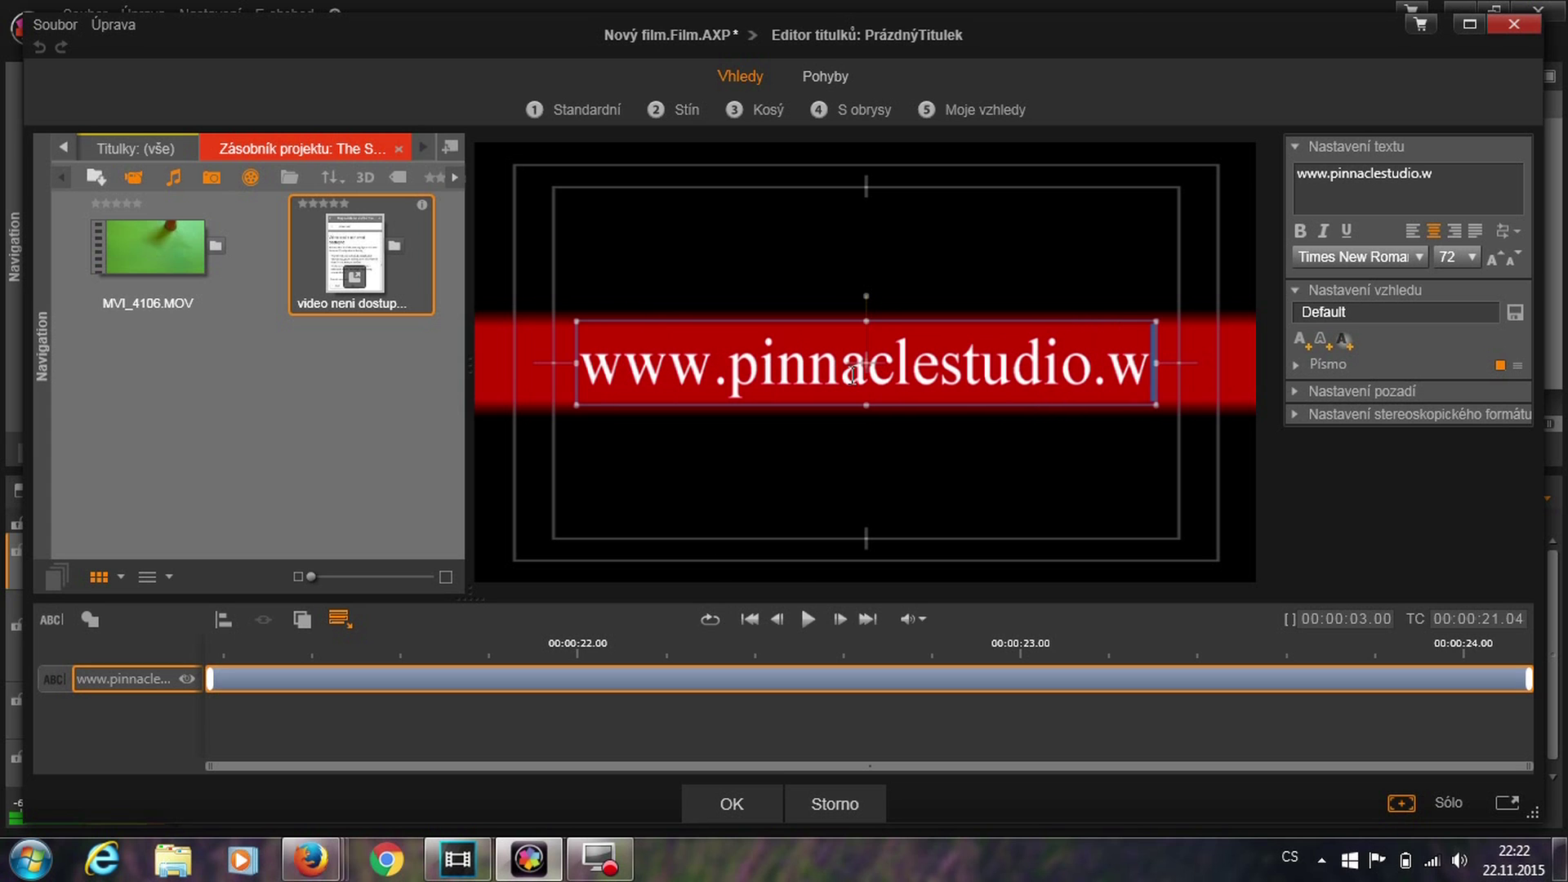
{"action": "type", "text": "z.cz"}
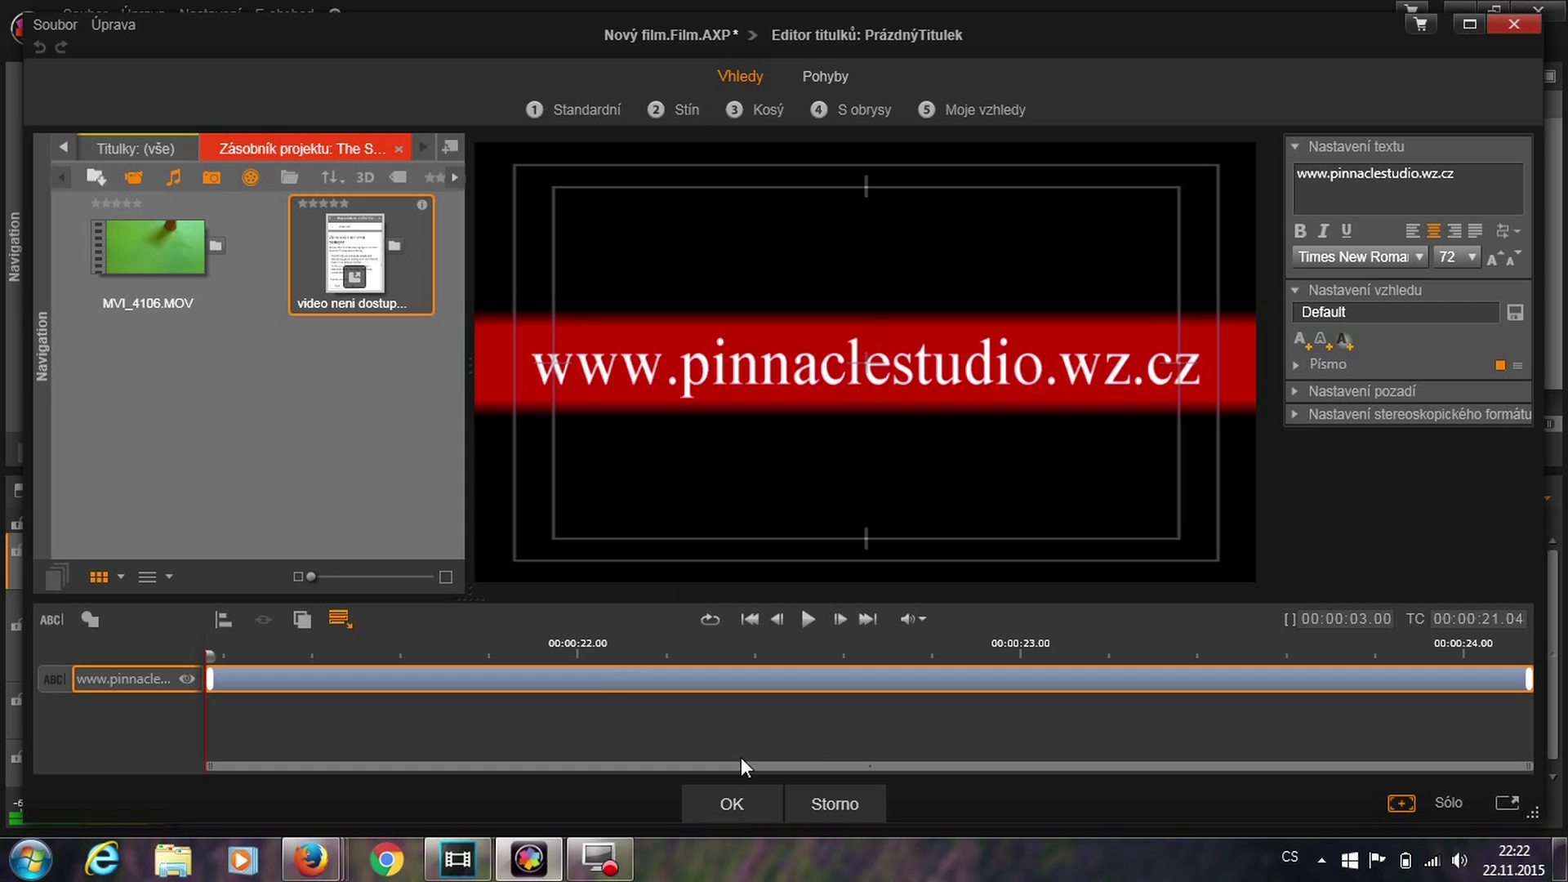
Accept the title, extend the last band clip and the title clip to 00:00:28.13, and split both at 00:00:26.09.
{"action": "left_click", "coordinate": [731, 805]}
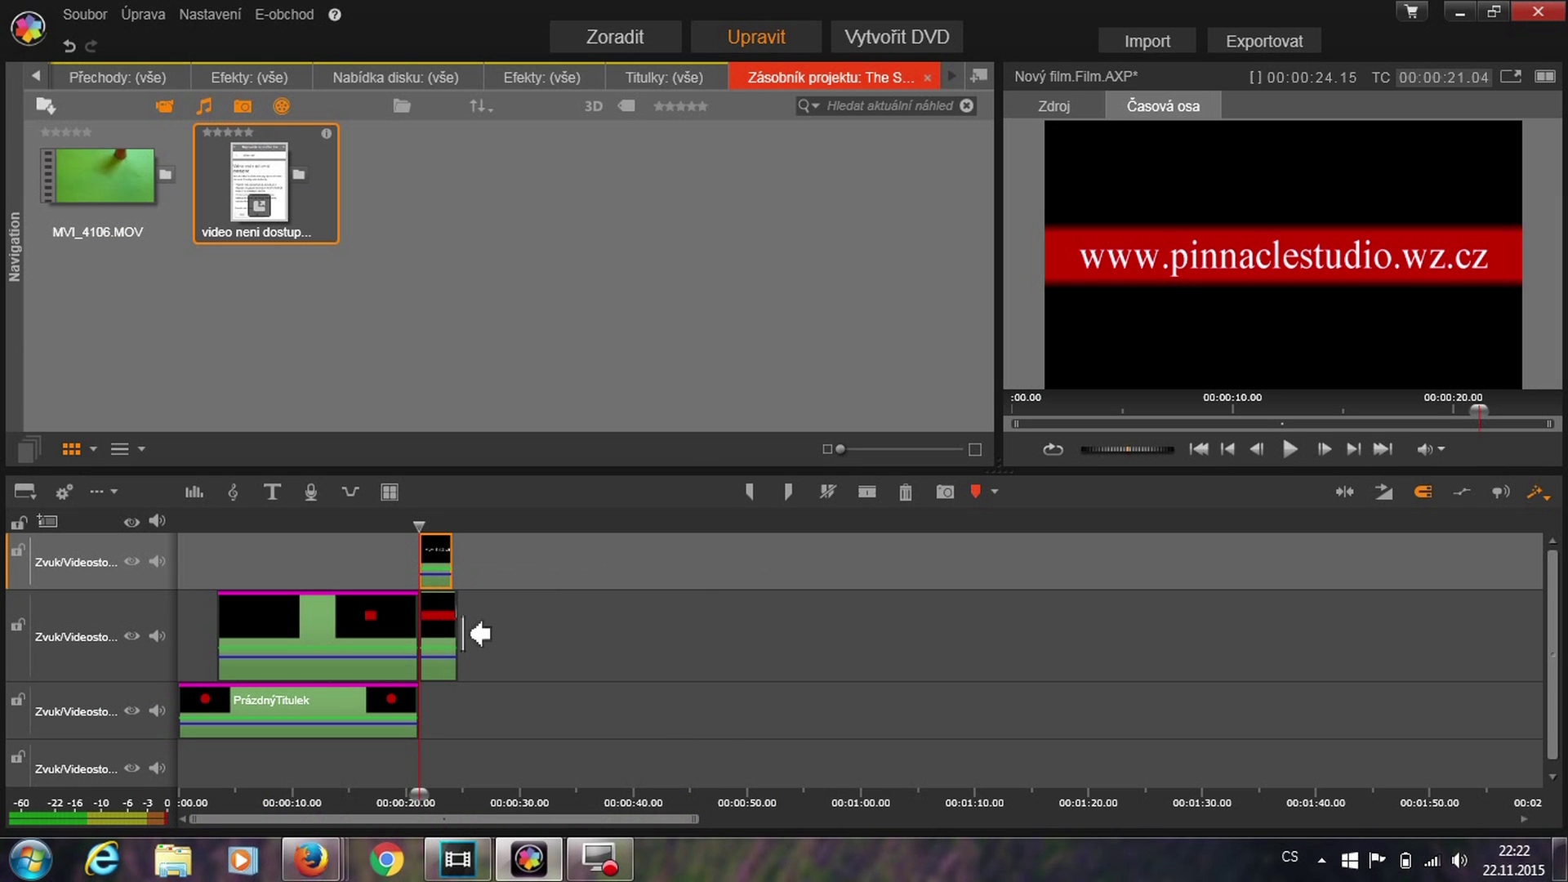
{"action": "left_click_drag", "start_coordinate": [451, 630], "coordinate": [504, 642]}
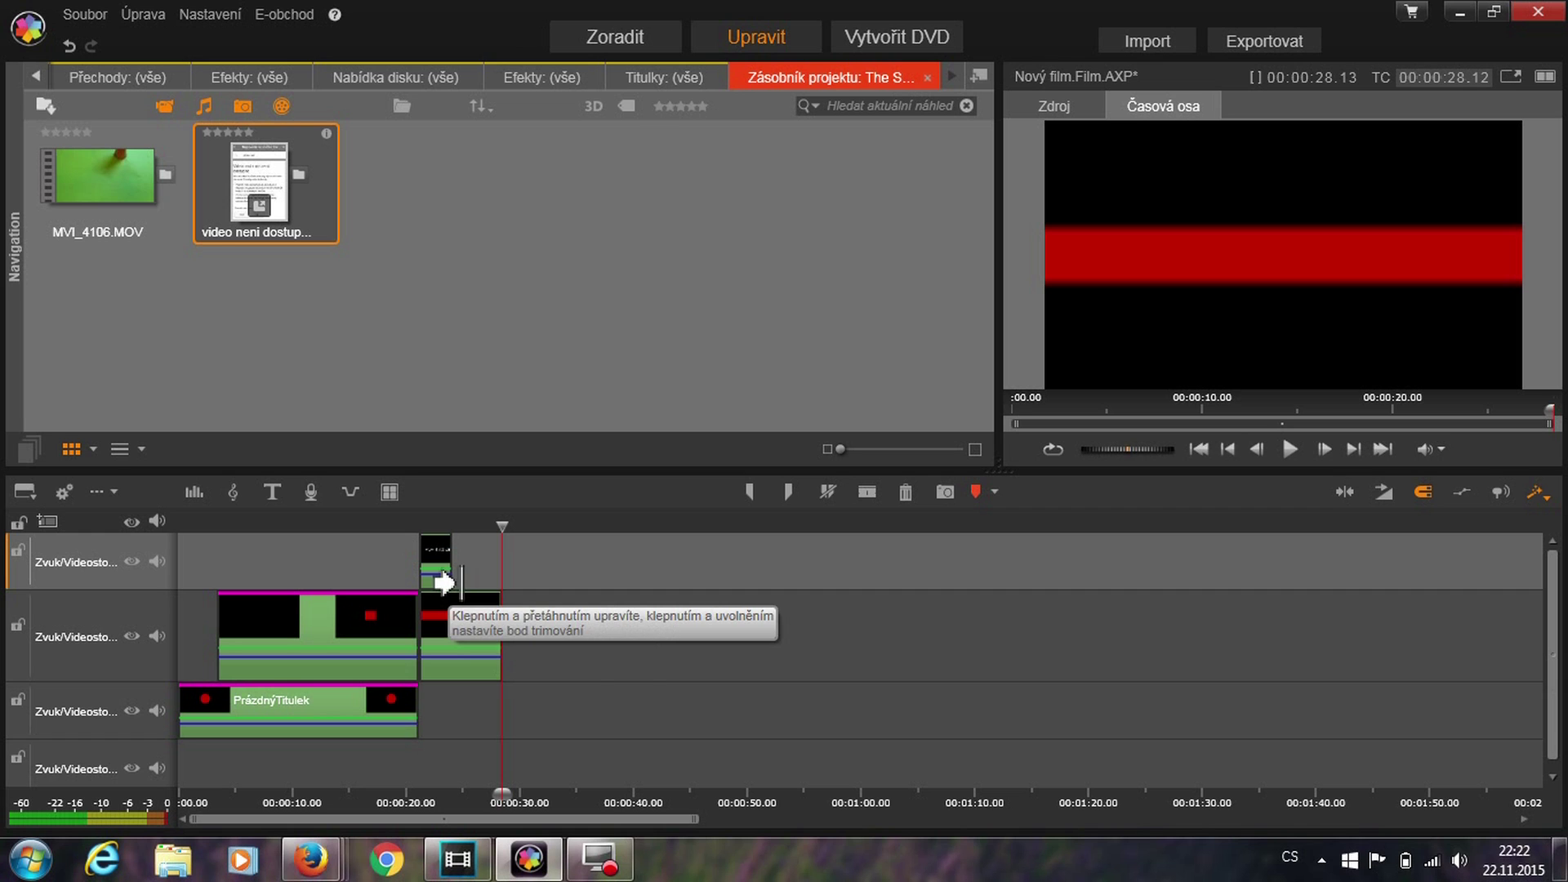
{"action": "mouse_move", "coordinate": [452, 585]}
{"action": "left_mouse_down"}
{"action": "mouse_move", "coordinate": [501, 597]}
{"action": "mouse_move", "coordinate": [478, 516]}
{"action": "left_mouse_up"}
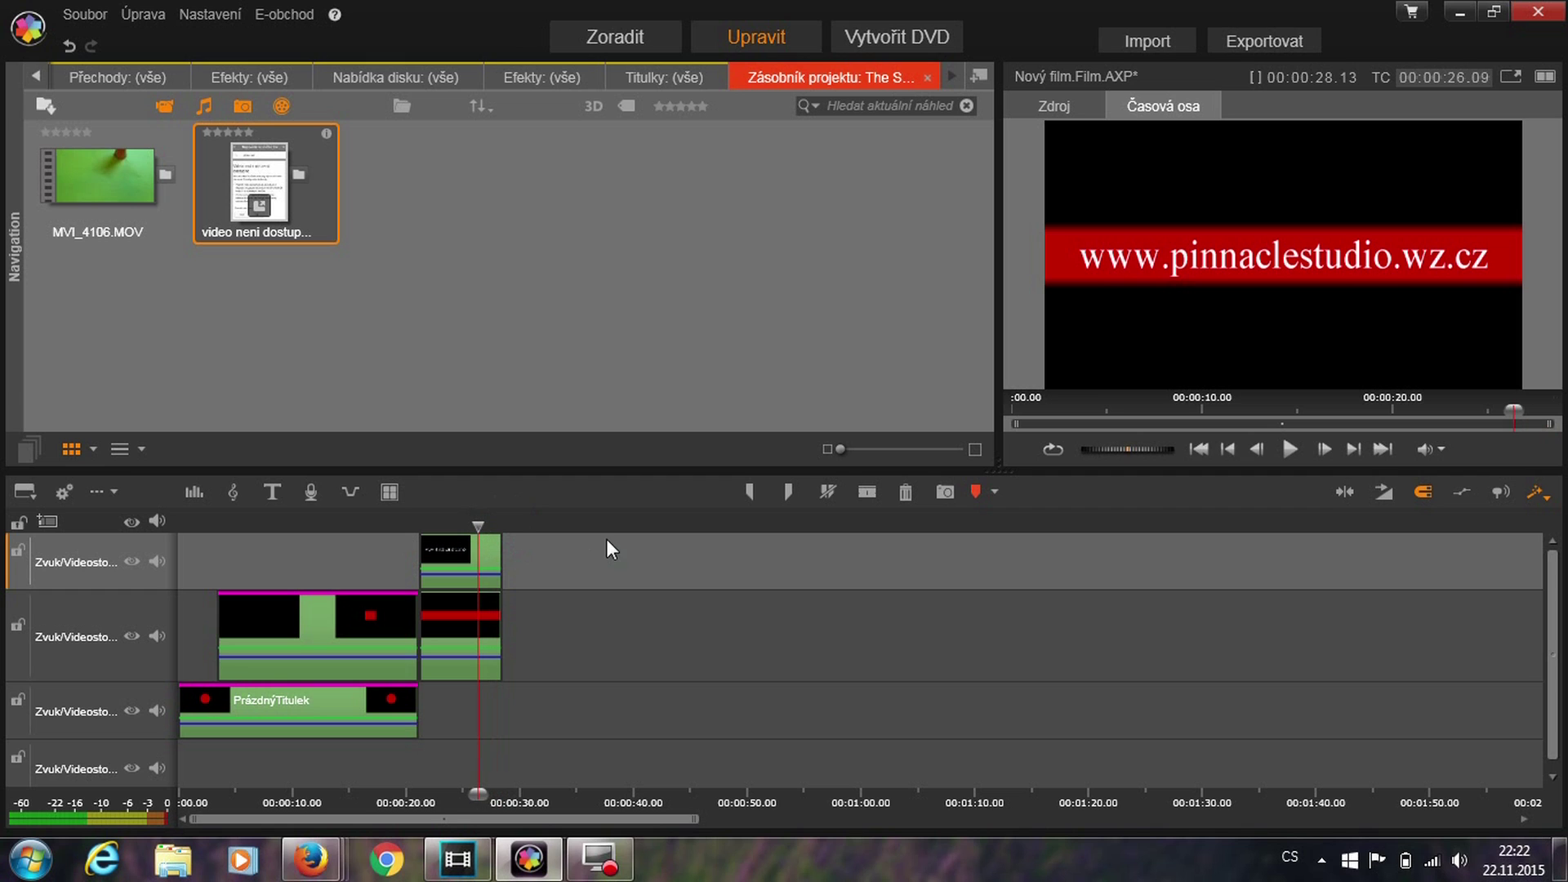
{"action": "left_click", "coordinate": [867, 490]}
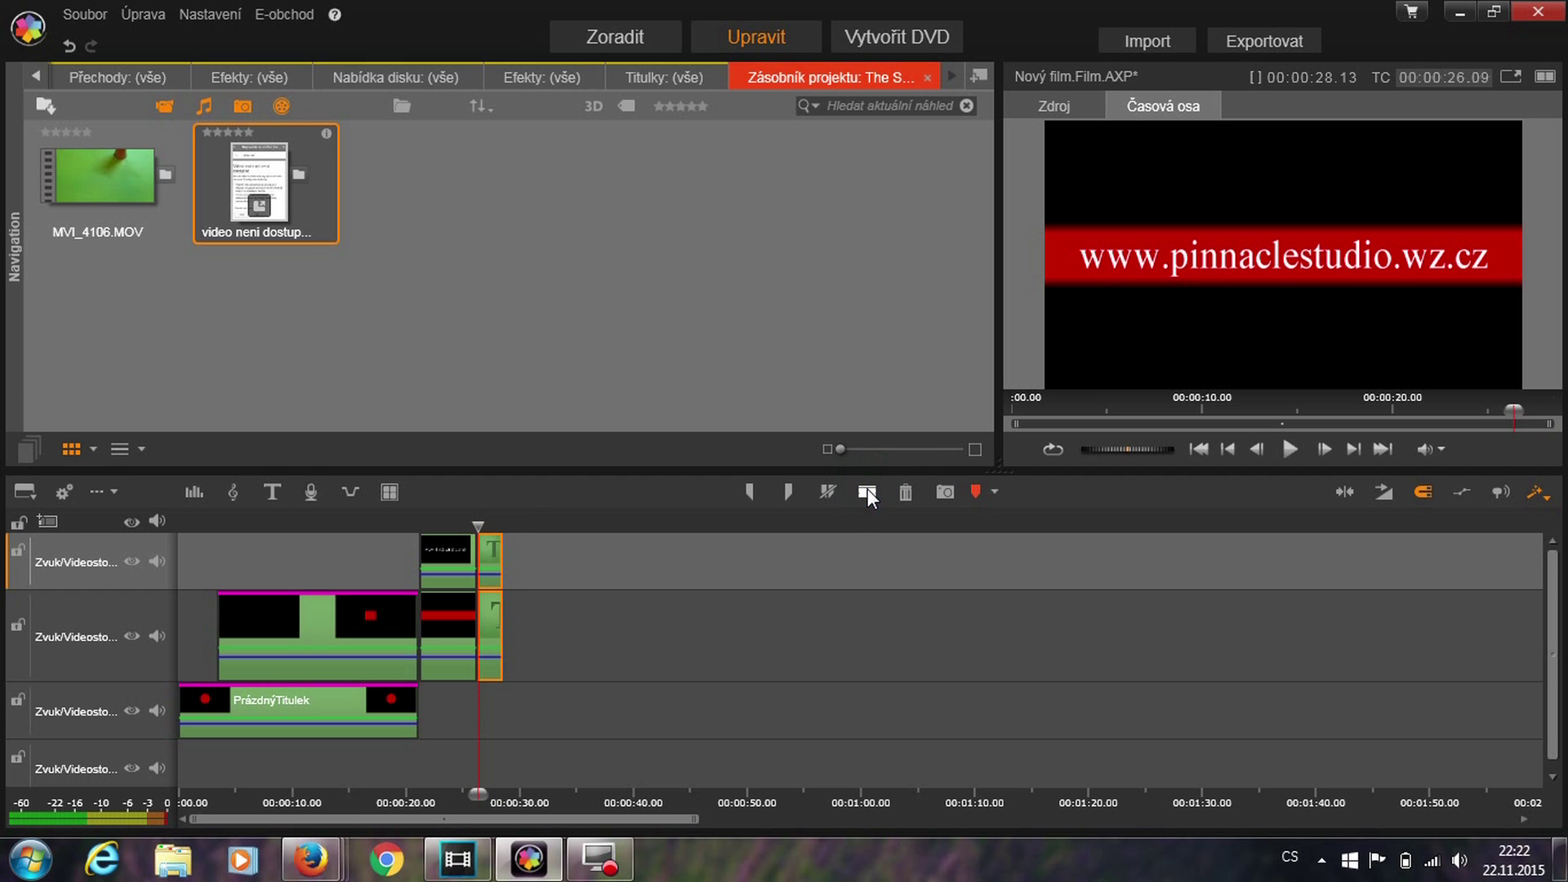
Add the Editor 2D CPU effect to the first title segment and set its preset to Bez předvolby.
{"action": "left_click_drag", "start_coordinate": [481, 525], "coordinate": [463, 527]}
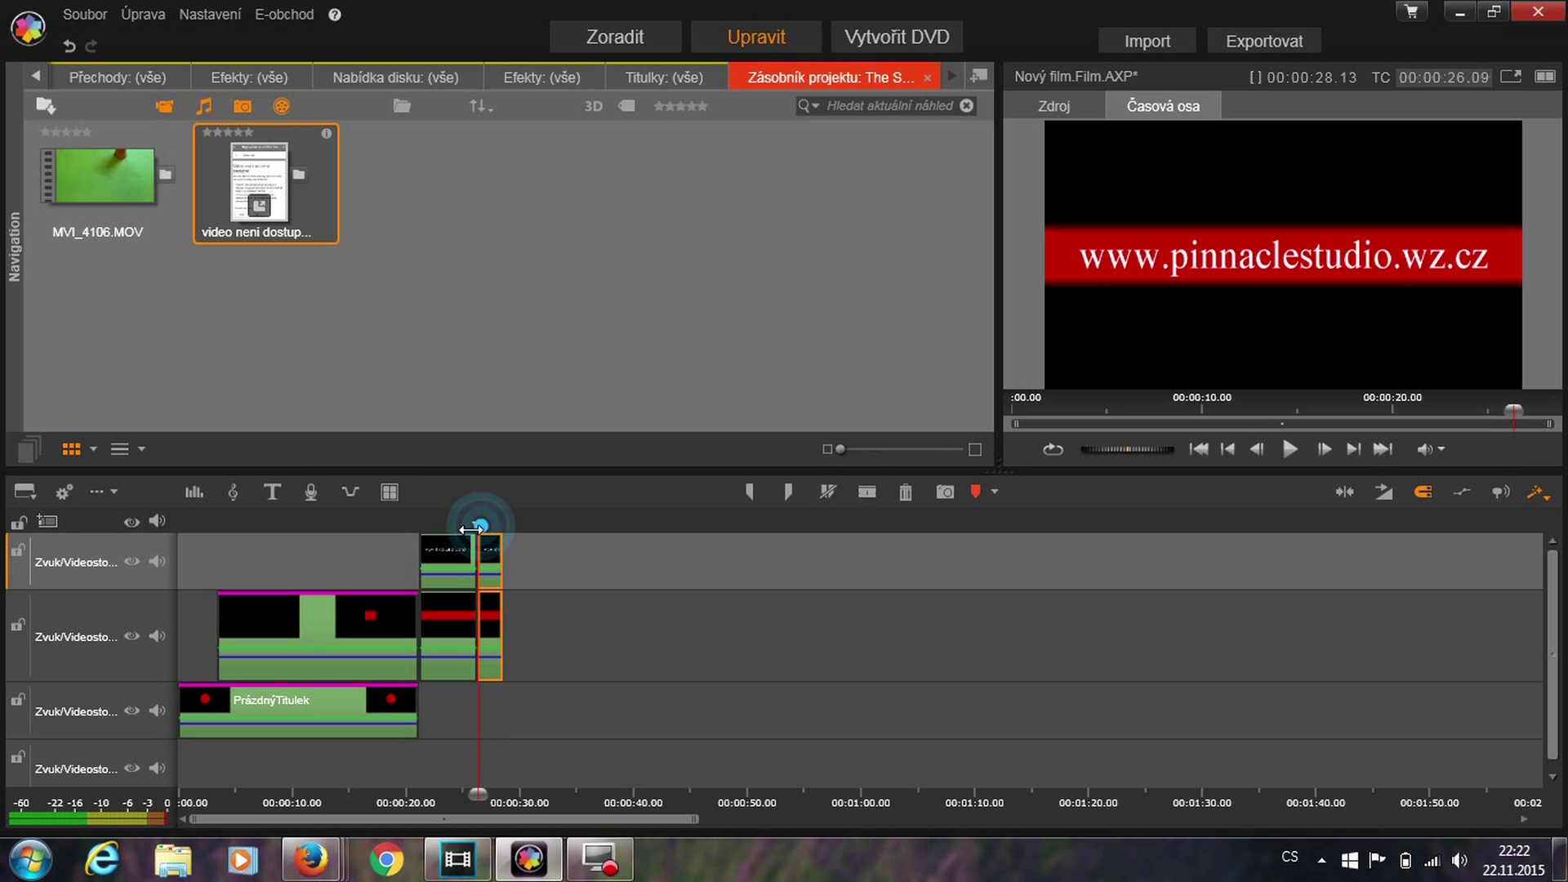
{"action": "right_click", "coordinate": [438, 557]}
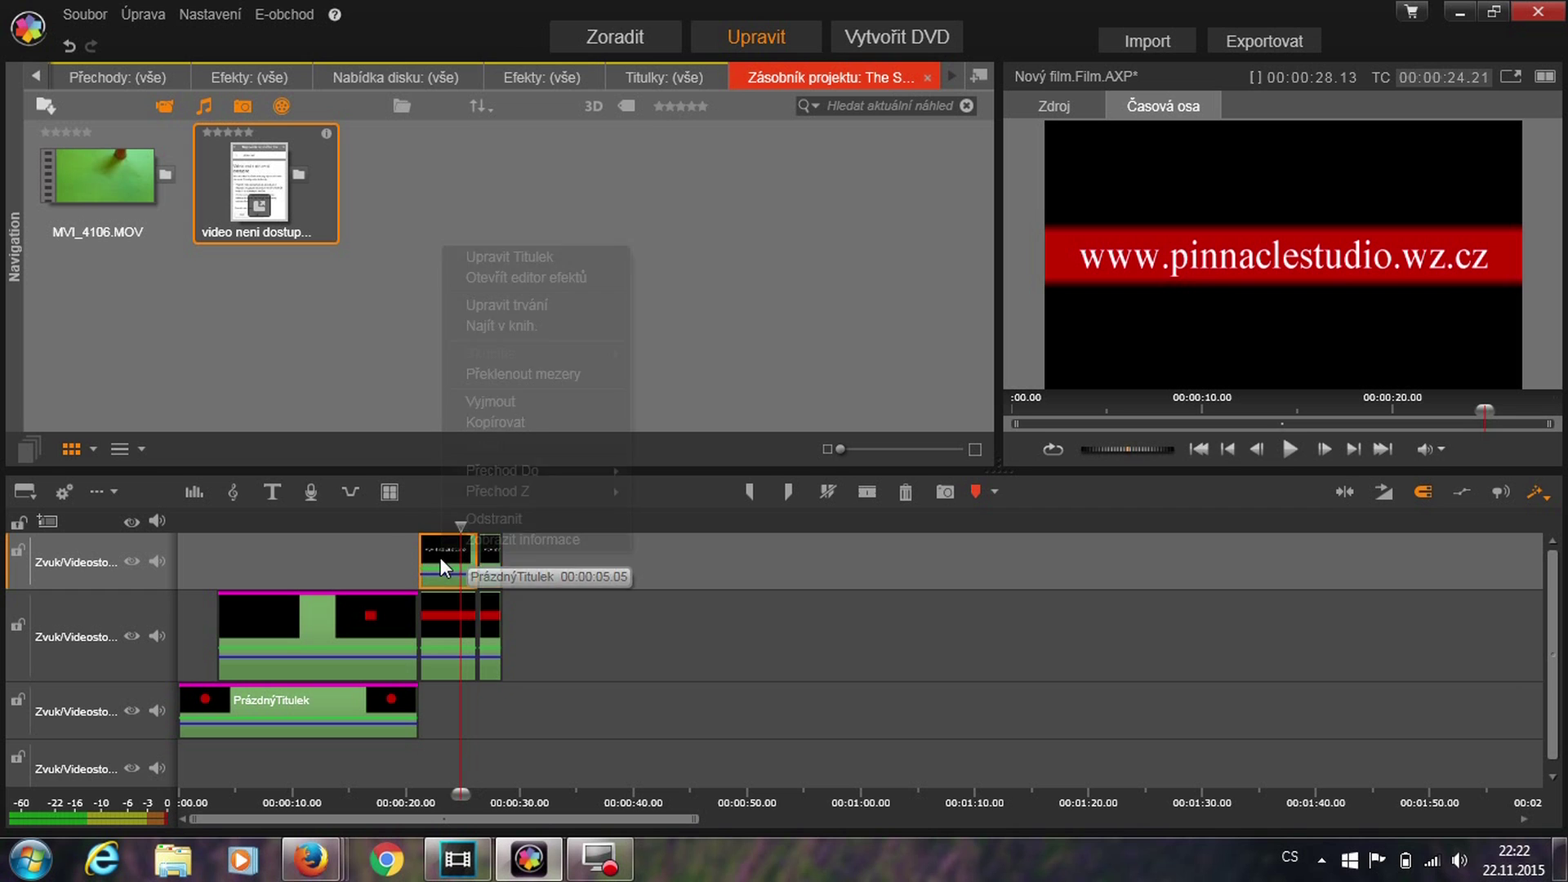
{"action": "left_click", "coordinate": [497, 277]}
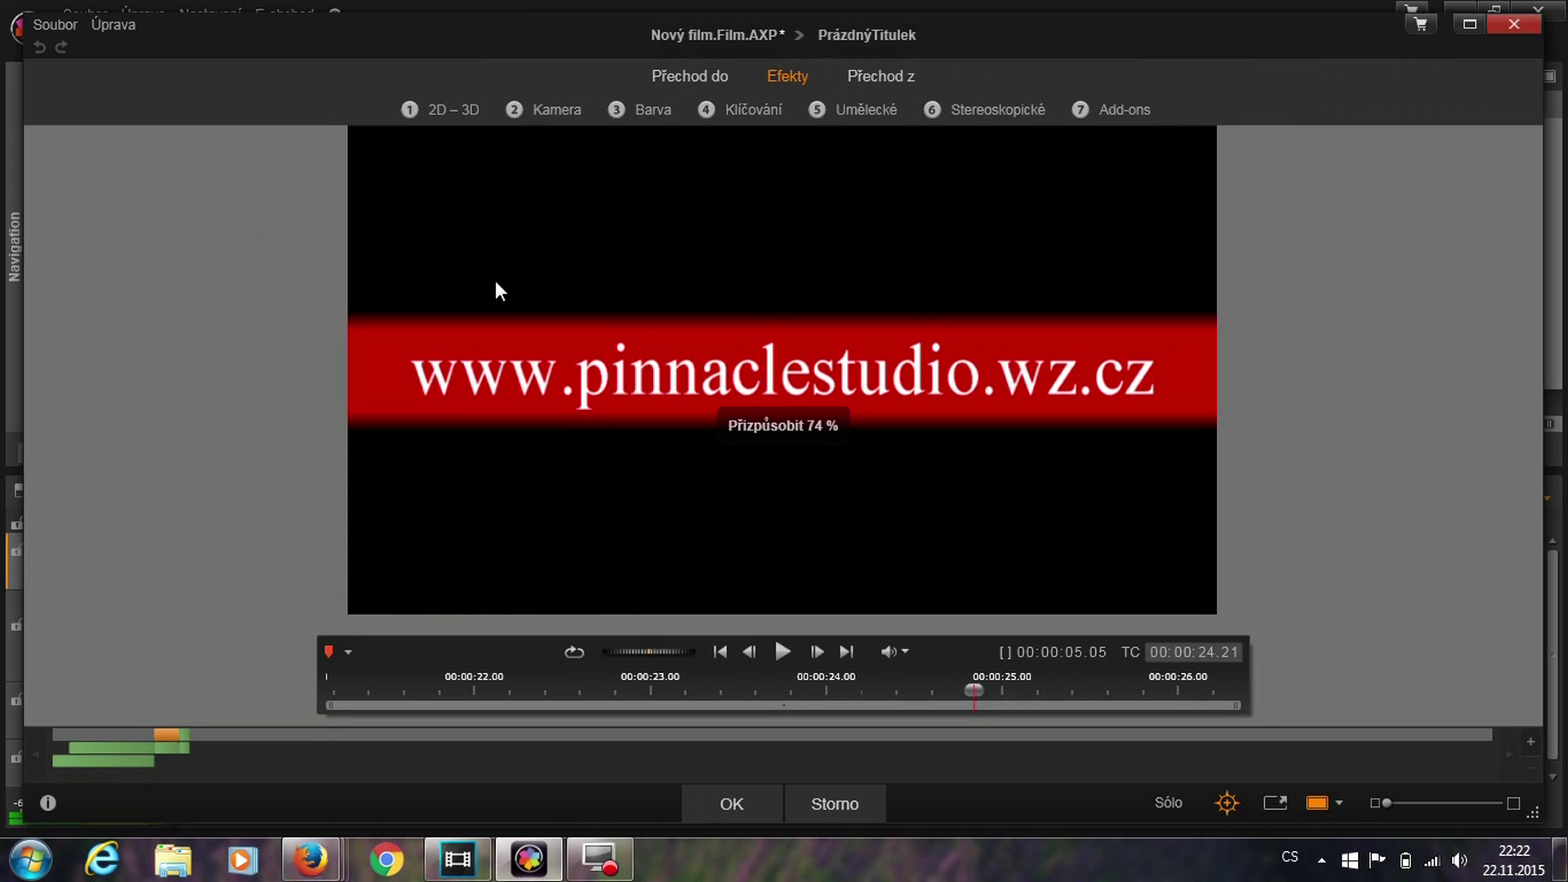
{"action": "left_click", "coordinate": [444, 108]}
{"action": "left_click", "coordinate": [423, 205]}
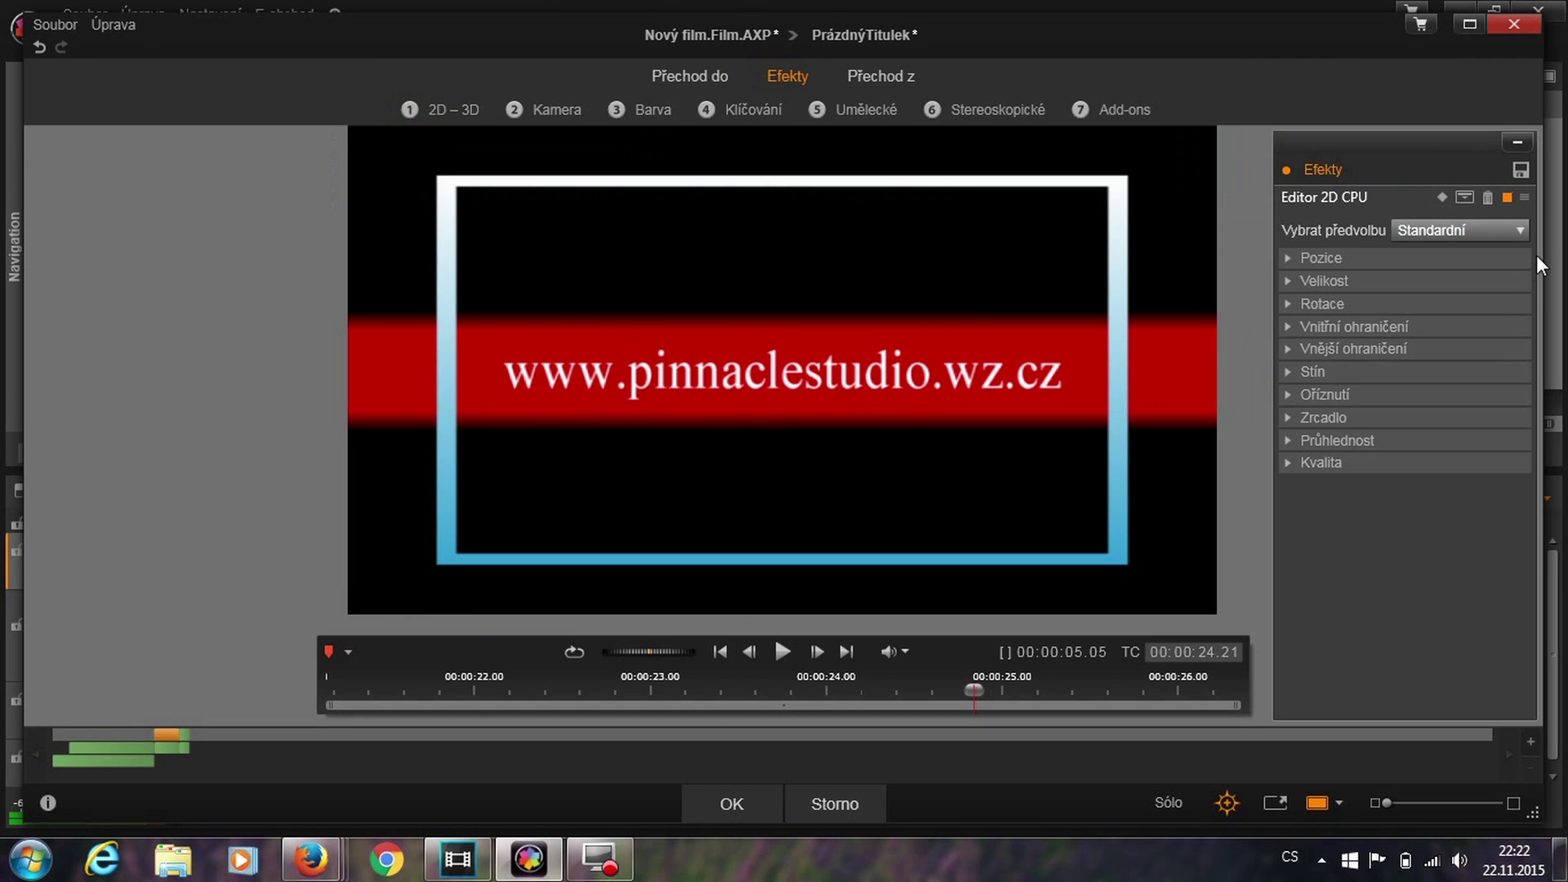
{"action": "left_click", "coordinate": [1517, 232]}
{"action": "left_click", "coordinate": [1508, 250]}
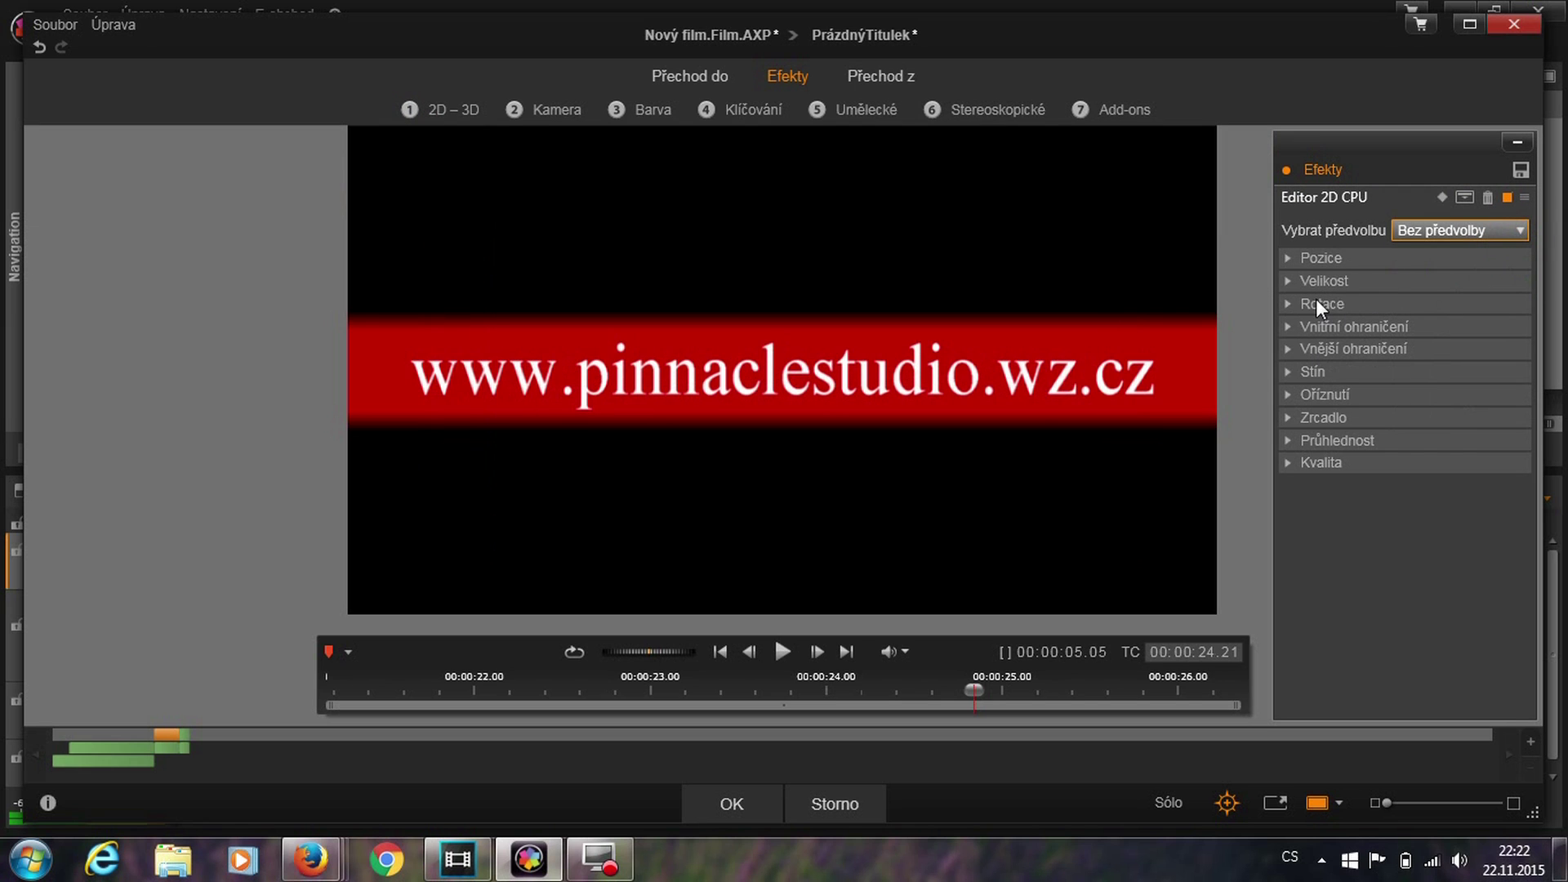
Enable keyframes for the 2D effect and set Šířka to 0 at the title's start, 00:00:21.04.
{"action": "left_click", "coordinate": [714, 652]}
{"action": "left_click", "coordinate": [1441, 196]}
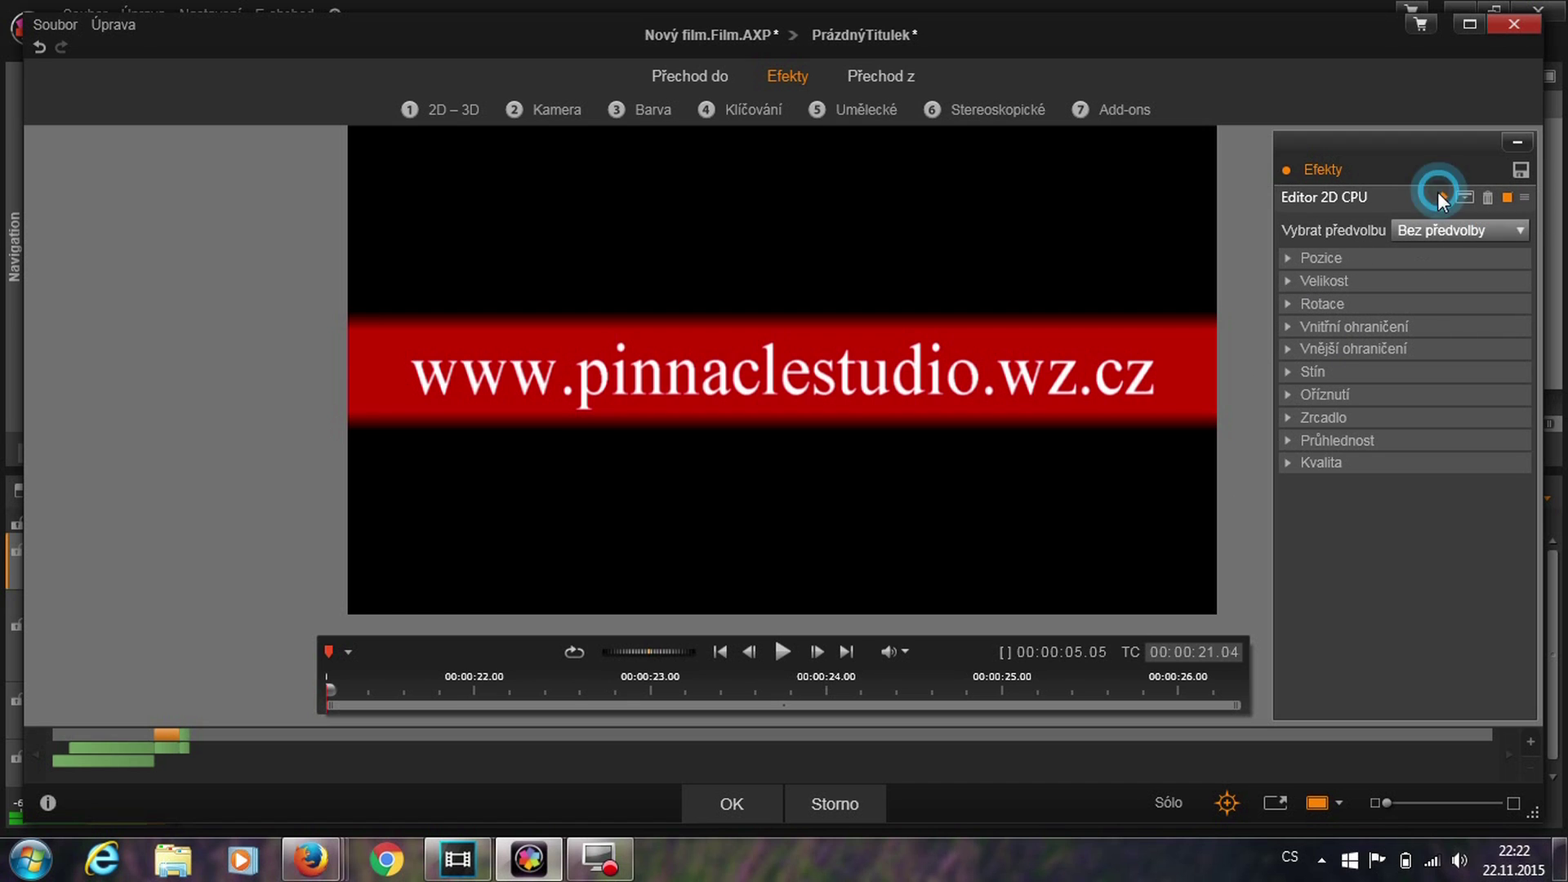
{"action": "left_click", "coordinate": [1289, 281]}
{"action": "left_click_drag", "start_coordinate": [1424, 313], "coordinate": [1328, 312]}
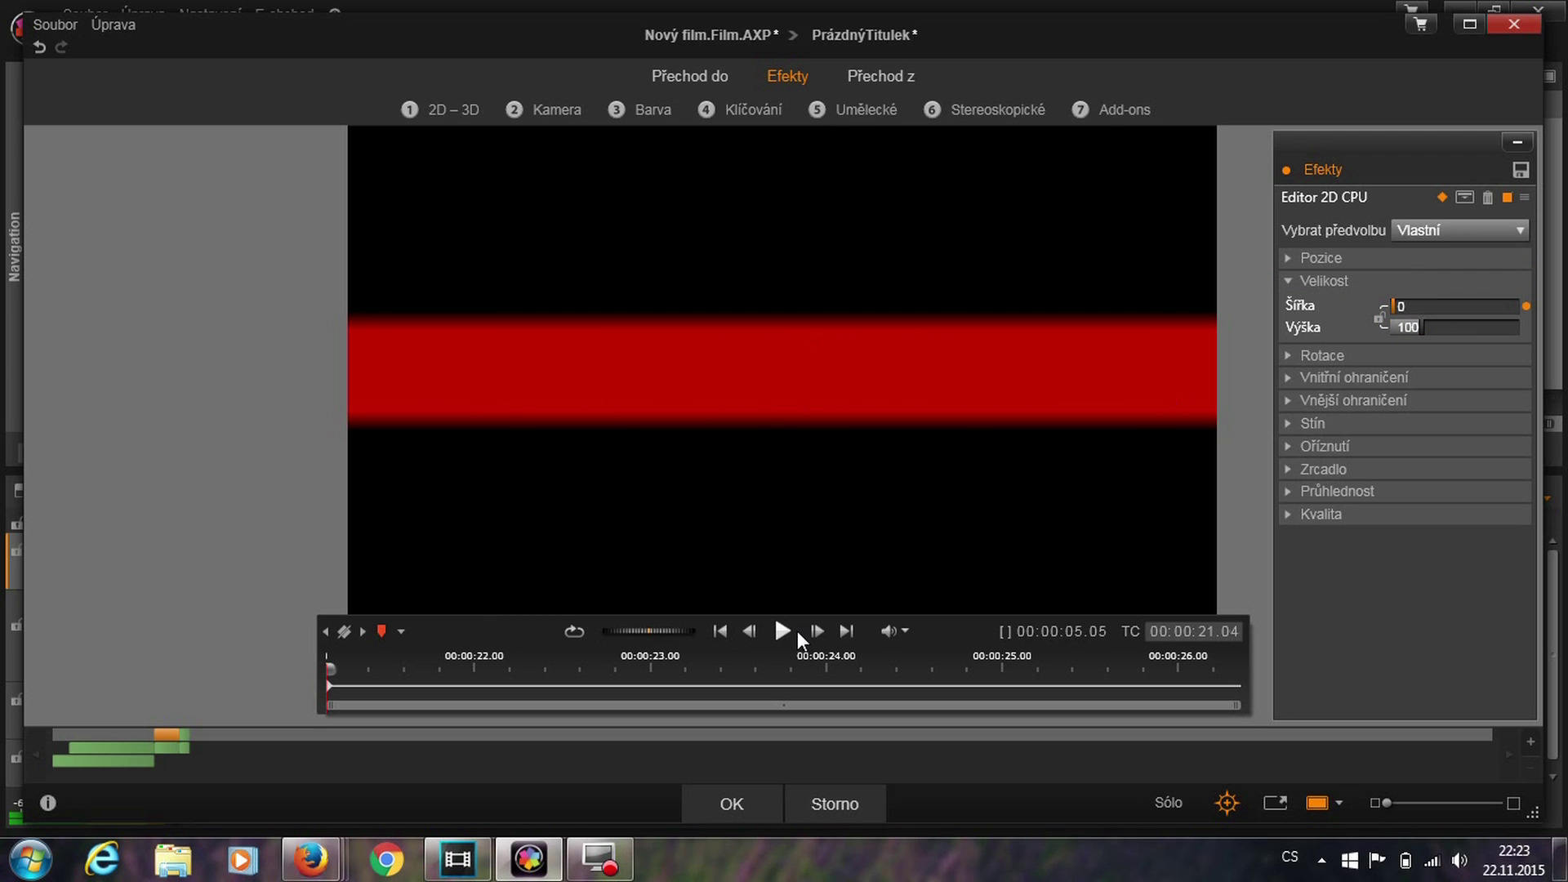
Set Šířka to 110,571 at the title segment's end, 00:00:26.09, and accept the effect.
{"action": "left_click", "coordinate": [845, 634]}
{"action": "left_click_drag", "start_coordinate": [1391, 306], "coordinate": [1463, 343]}
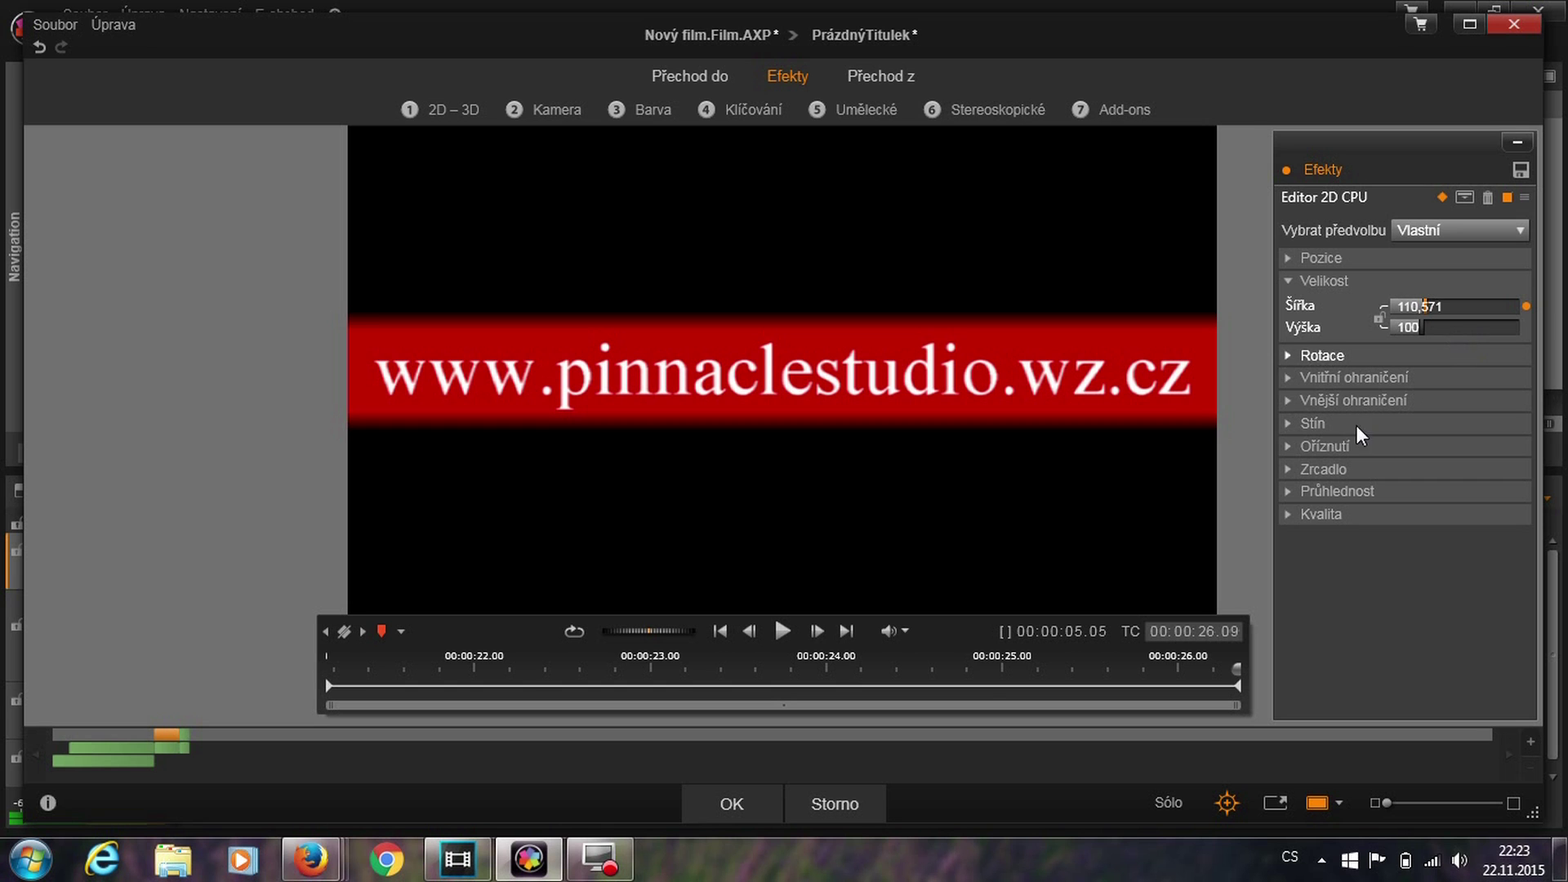
{"action": "left_click", "coordinate": [757, 796]}
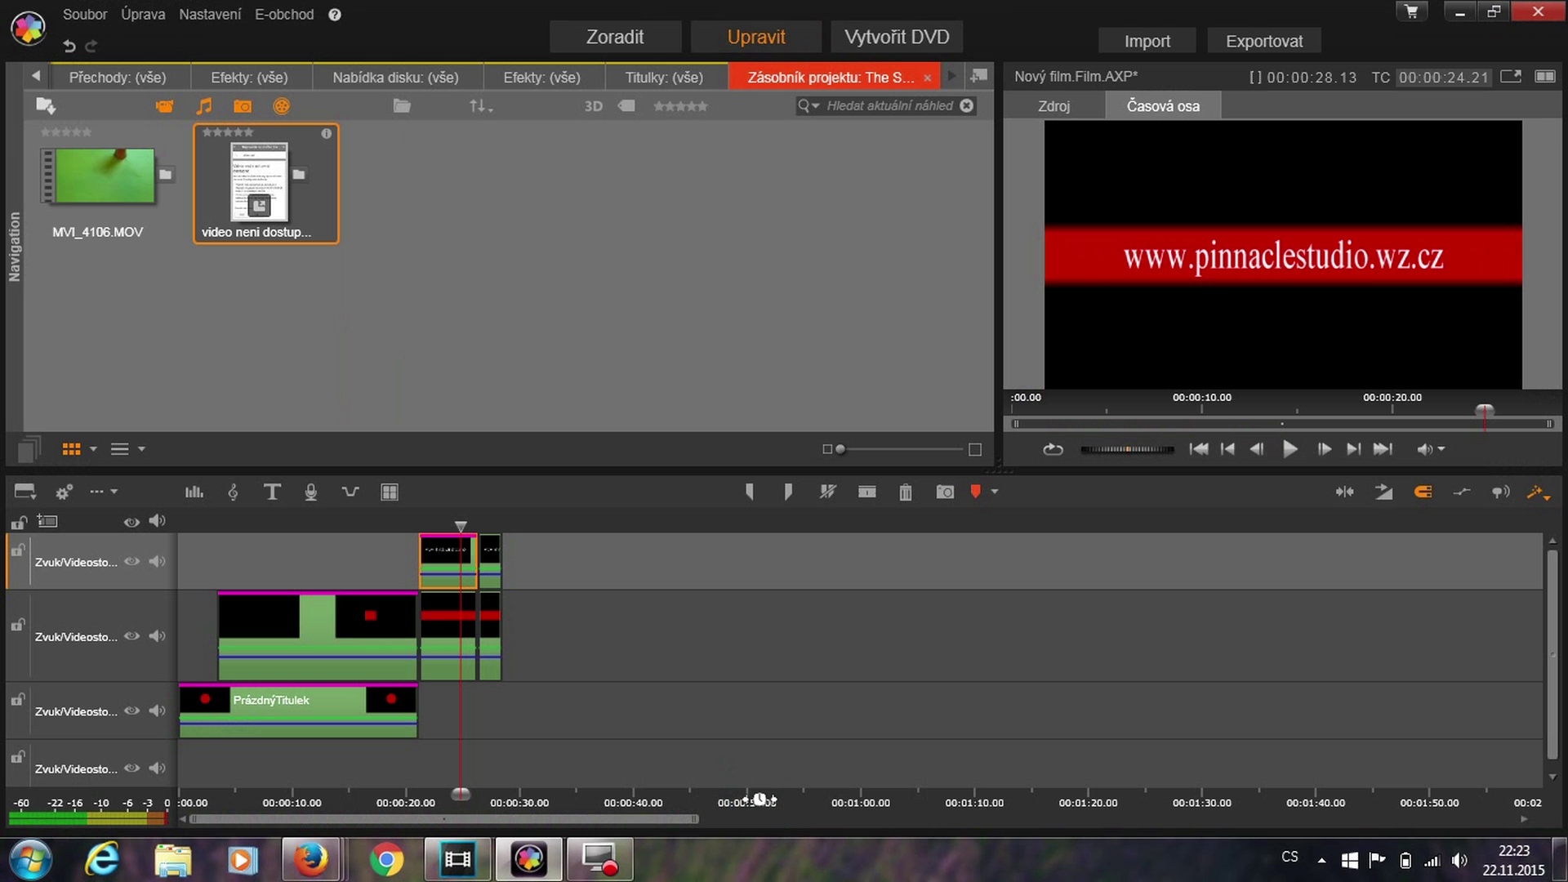
Preview the whole animation full screen from the beginning, then return to the editor.
{"action": "left_click", "coordinate": [1196, 452]}
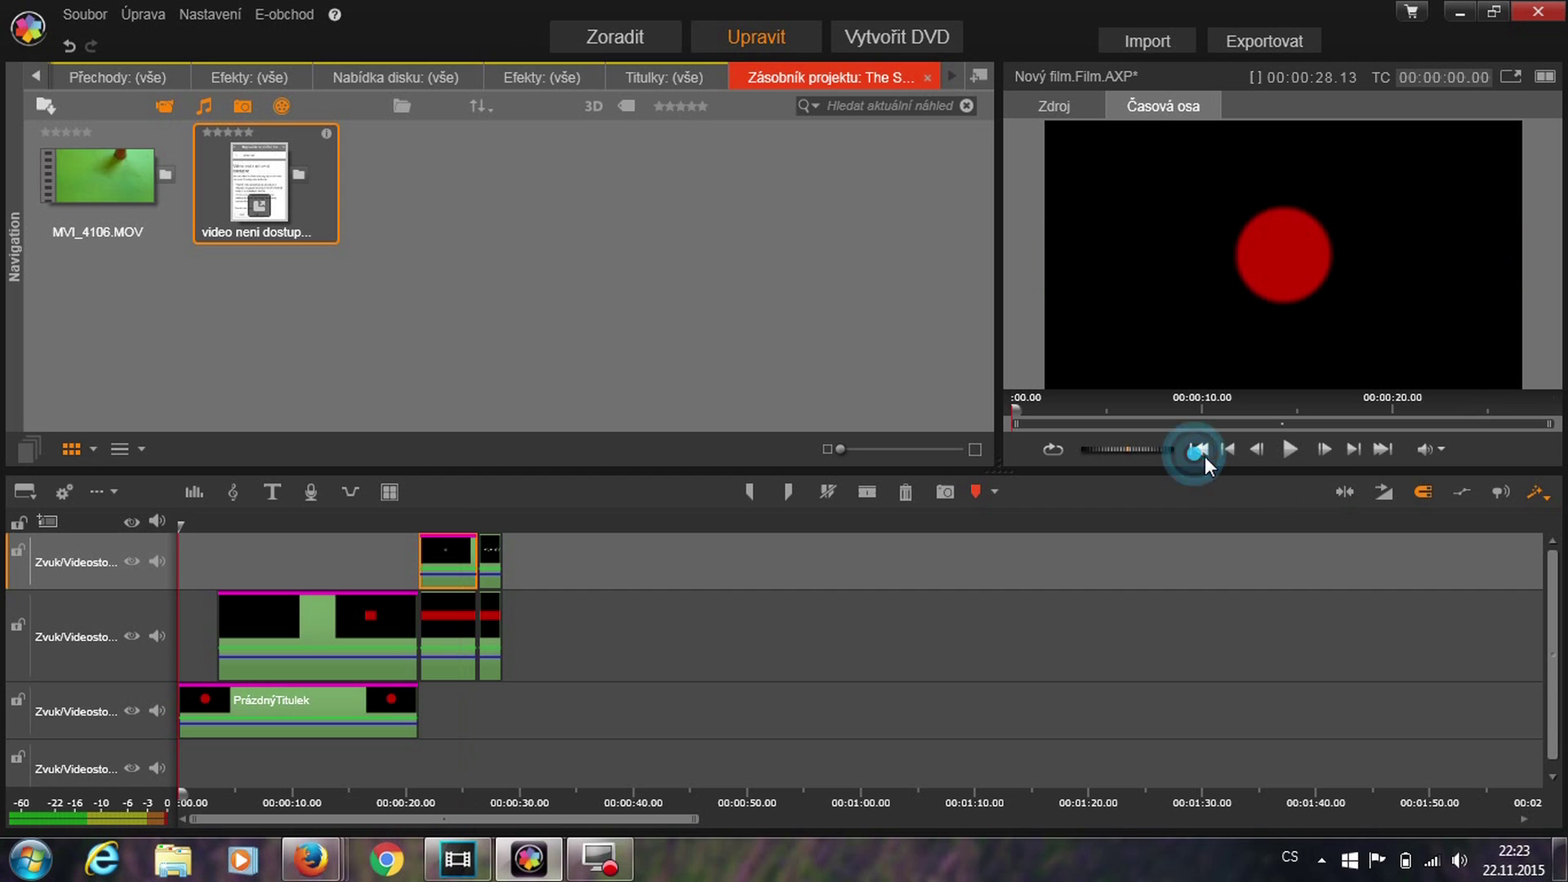
{"action": "left_click", "coordinate": [1511, 76]}
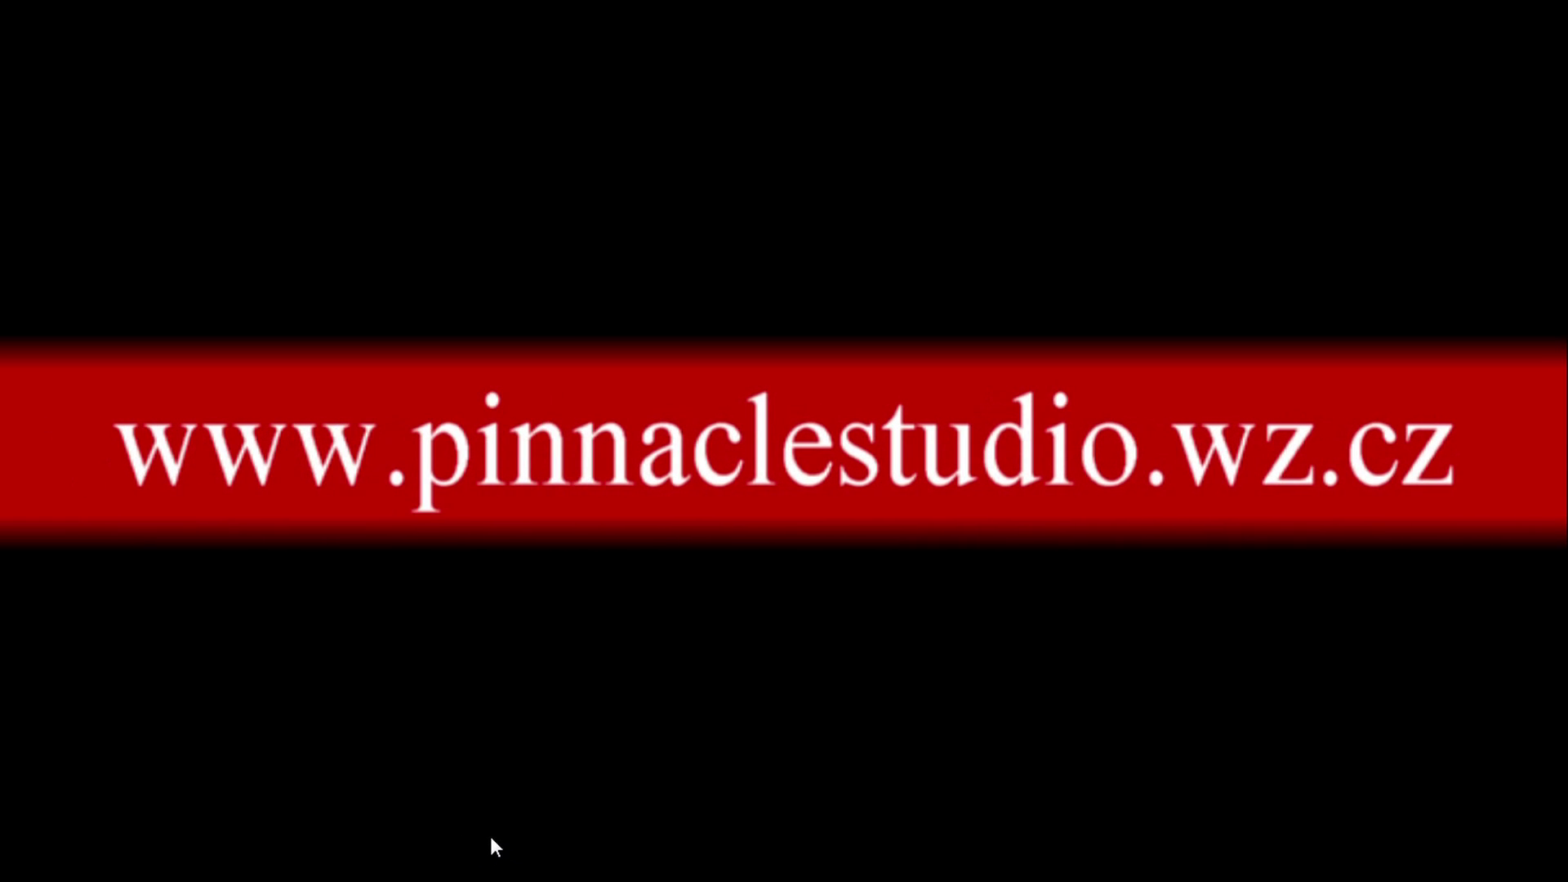
{"action": "mouse_move", "coordinate": [645, 854]}
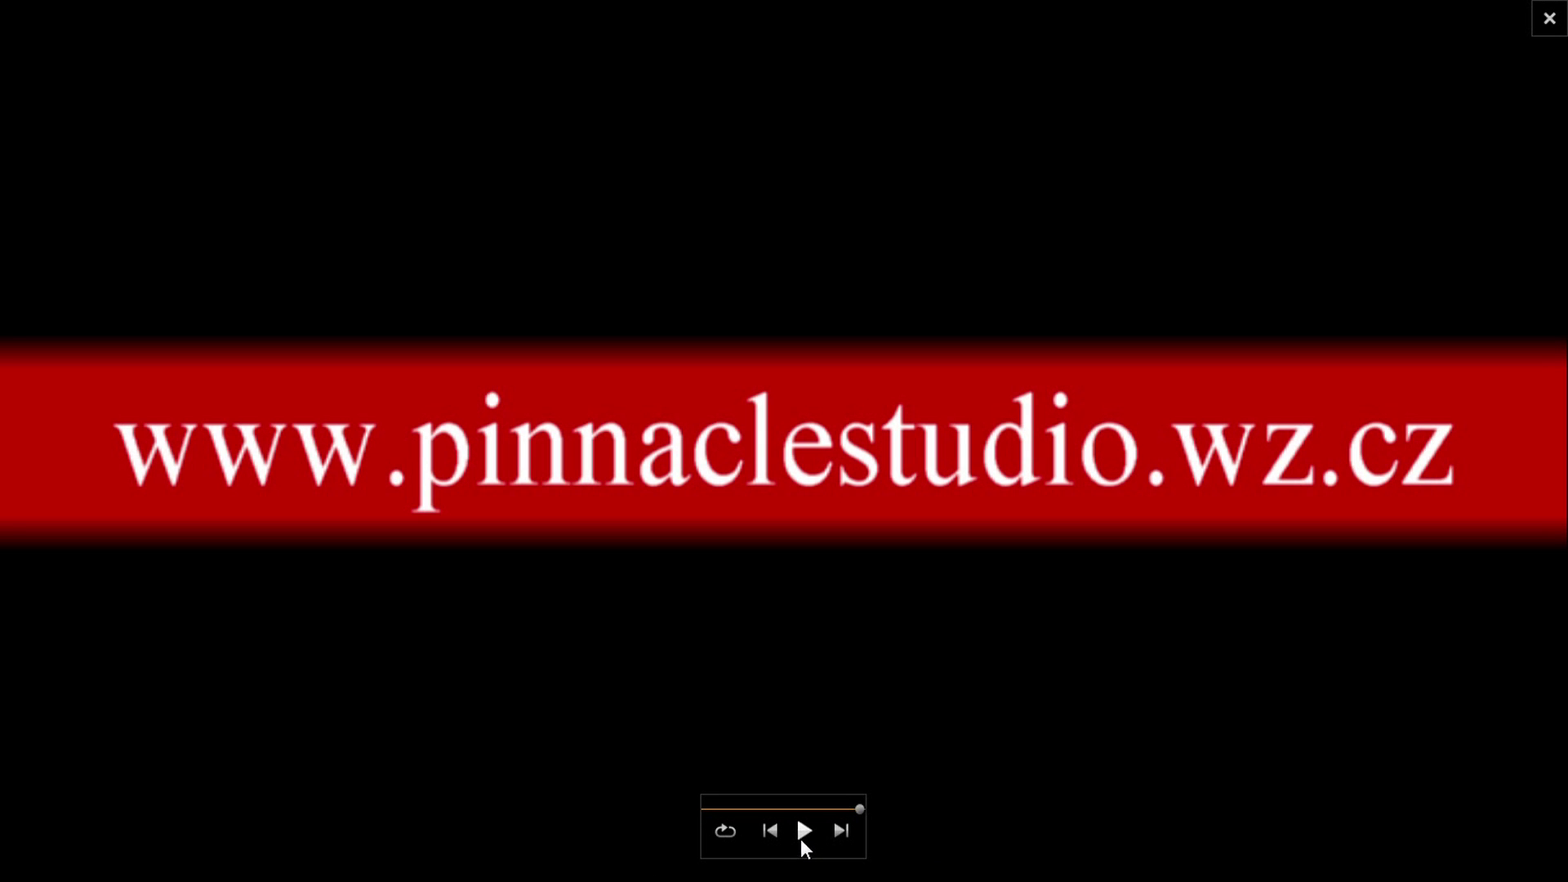
{"action": "left_click", "coordinate": [1549, 18]}
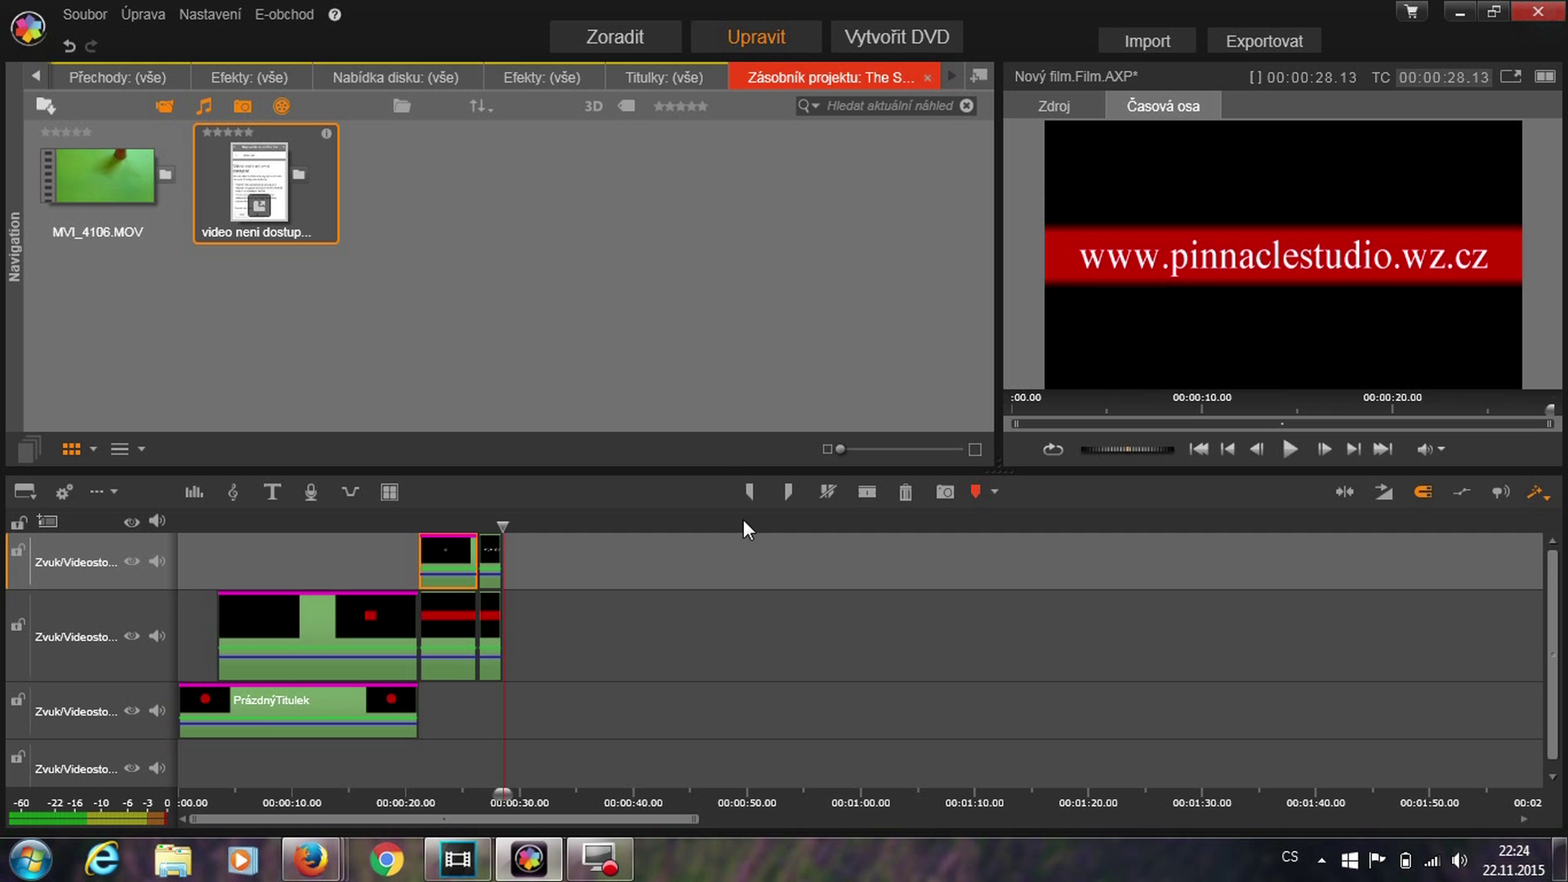
Add a fade-in to the circle clip ending at 00:00:03.11 and play back the opening.
{"action": "left_click_drag", "start_coordinate": [187, 702], "coordinate": [219, 721]}
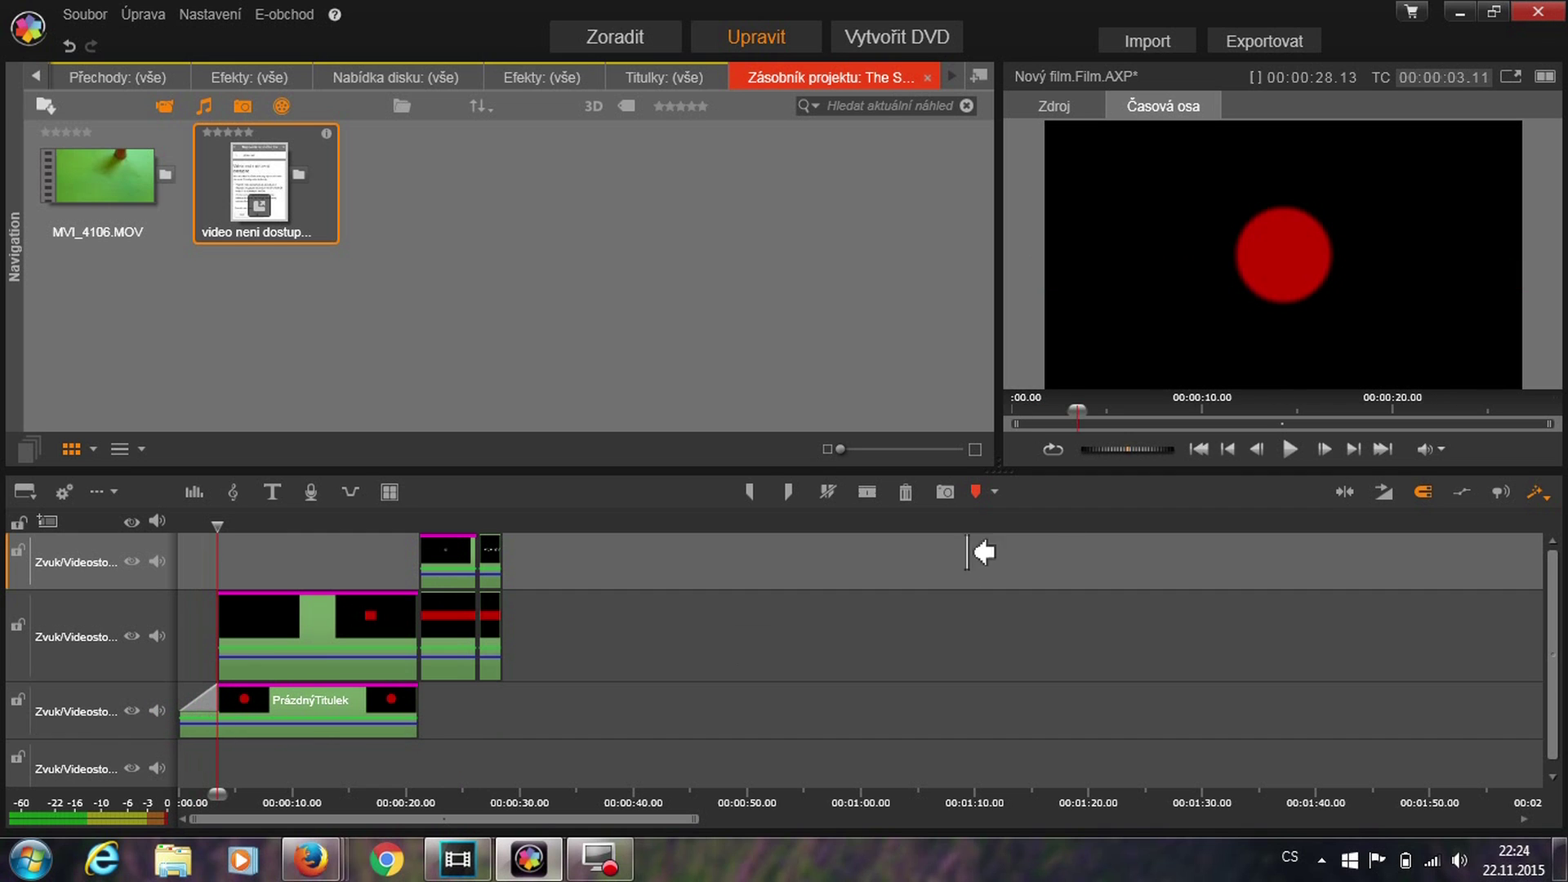
{"action": "left_click", "coordinate": [1199, 448]}
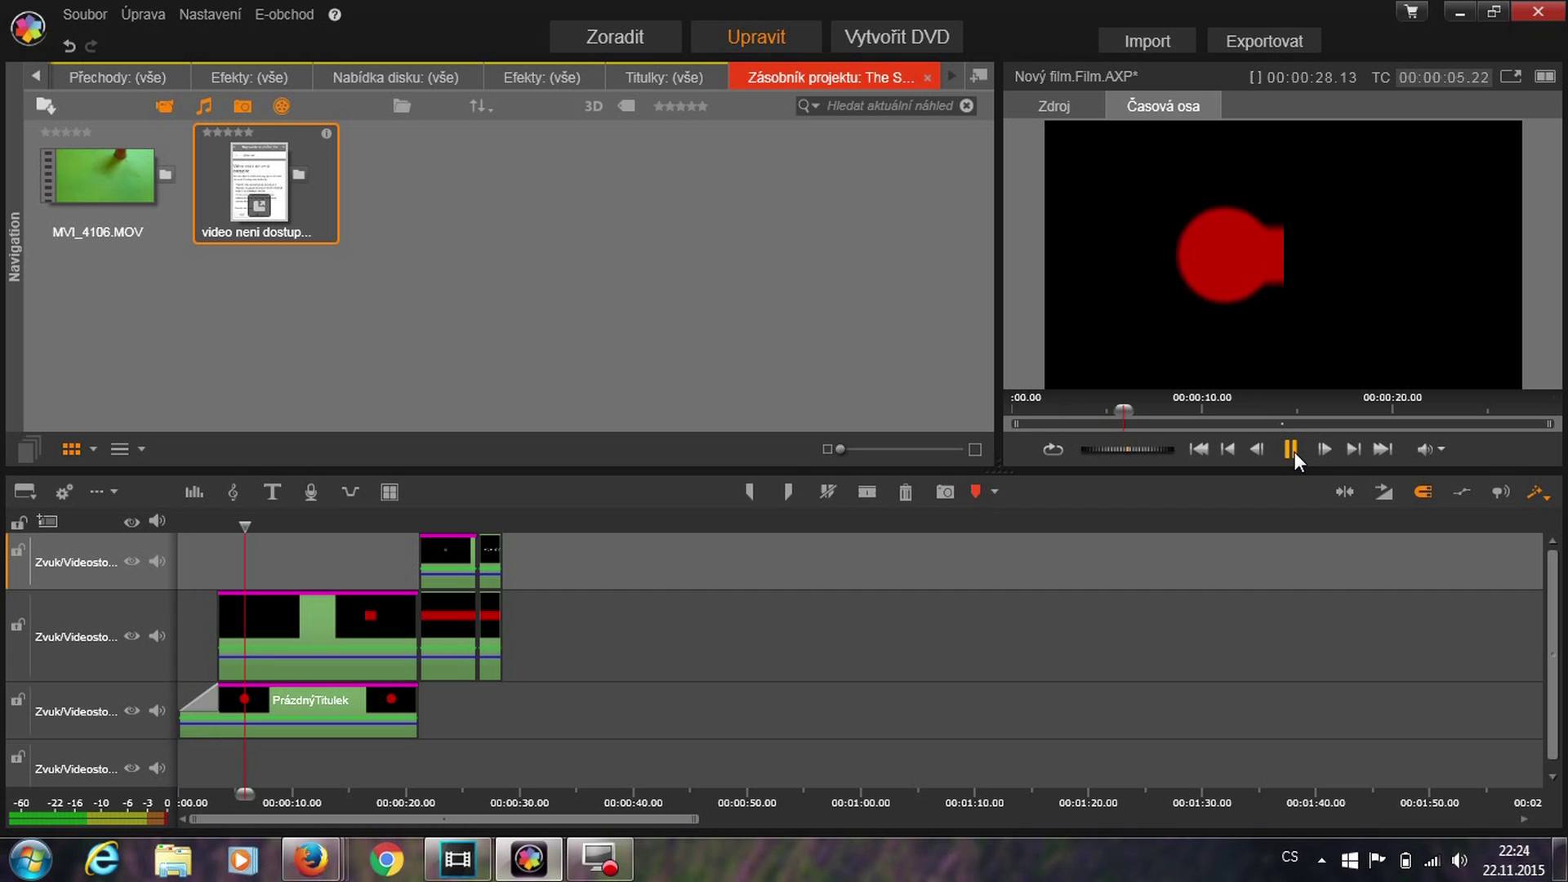
{"action": "left_click", "coordinate": [1292, 451]}
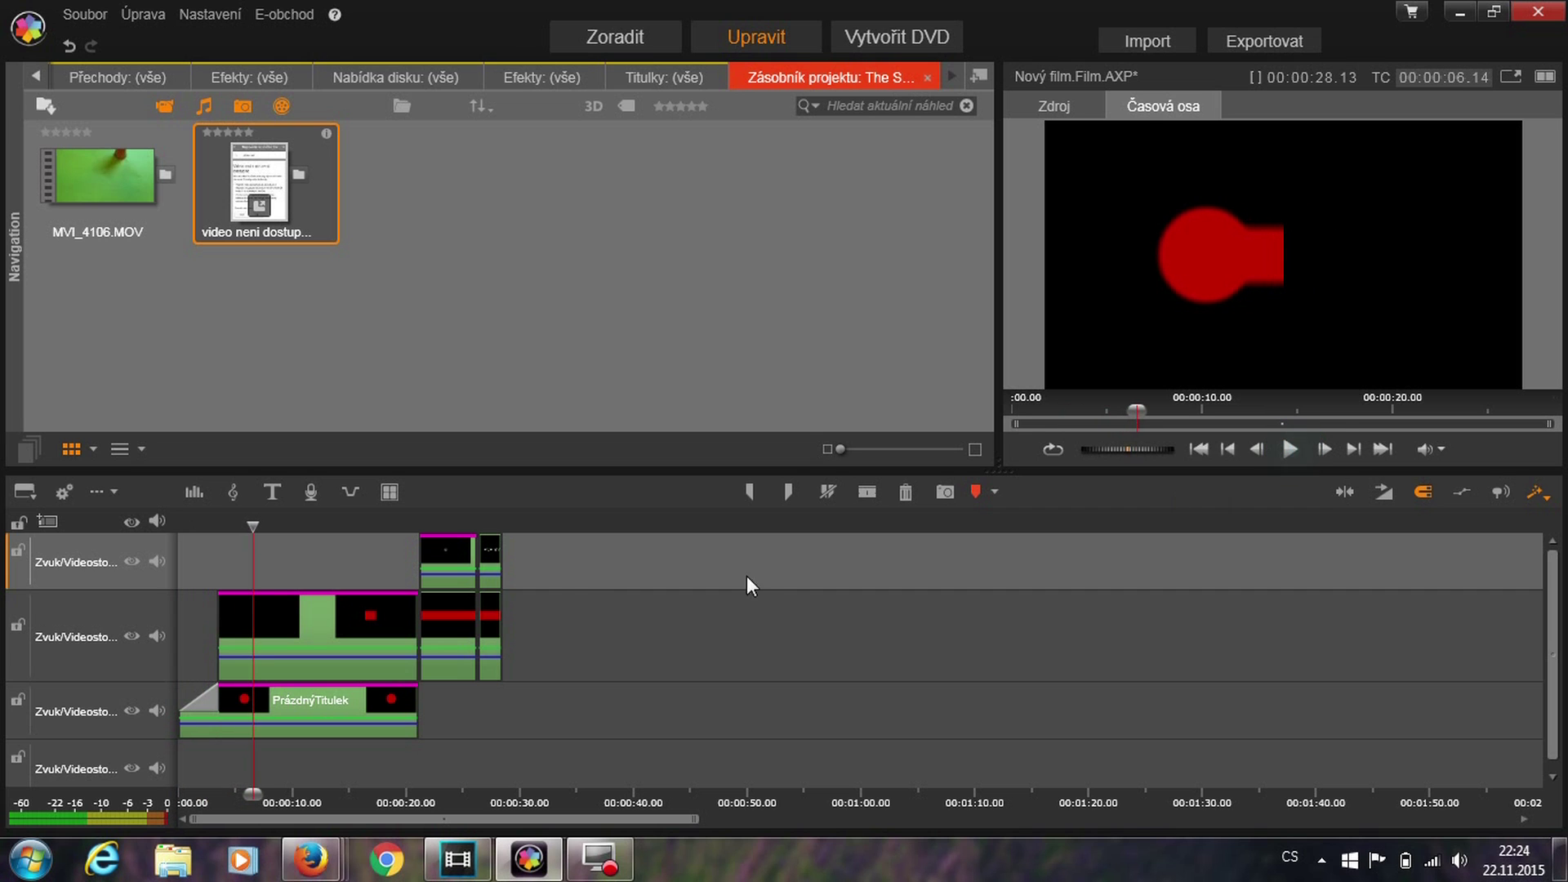
Delete the short title and band segments that follow 00:00:26.09.
{"action": "left_click", "coordinate": [498, 582]}
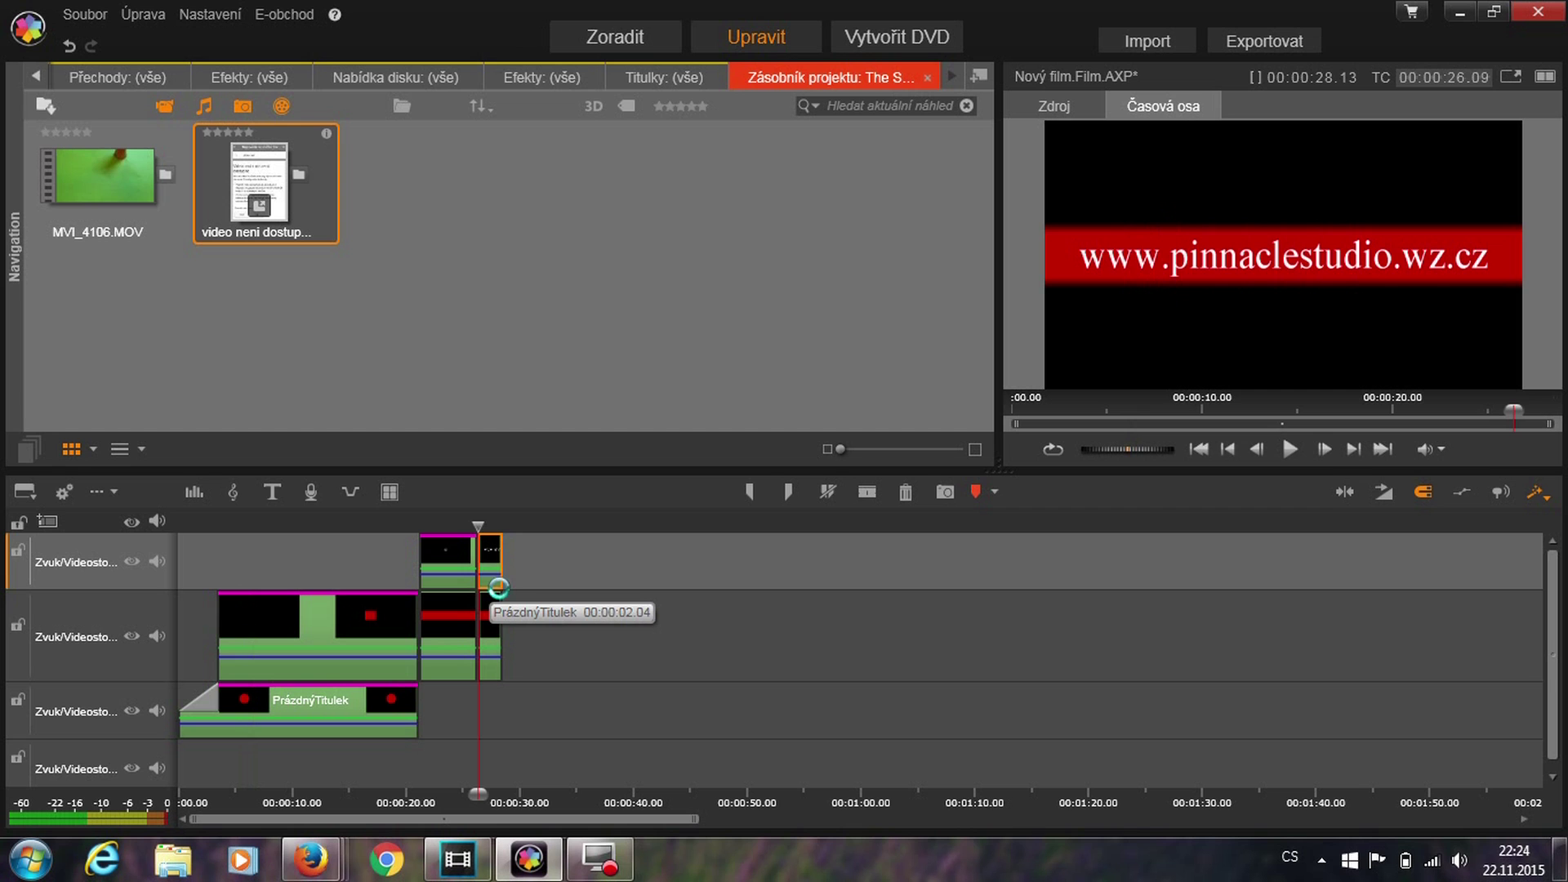
{"action": "key", "text": "Delete"}
{"action": "key", "text": "ctrl+z"}
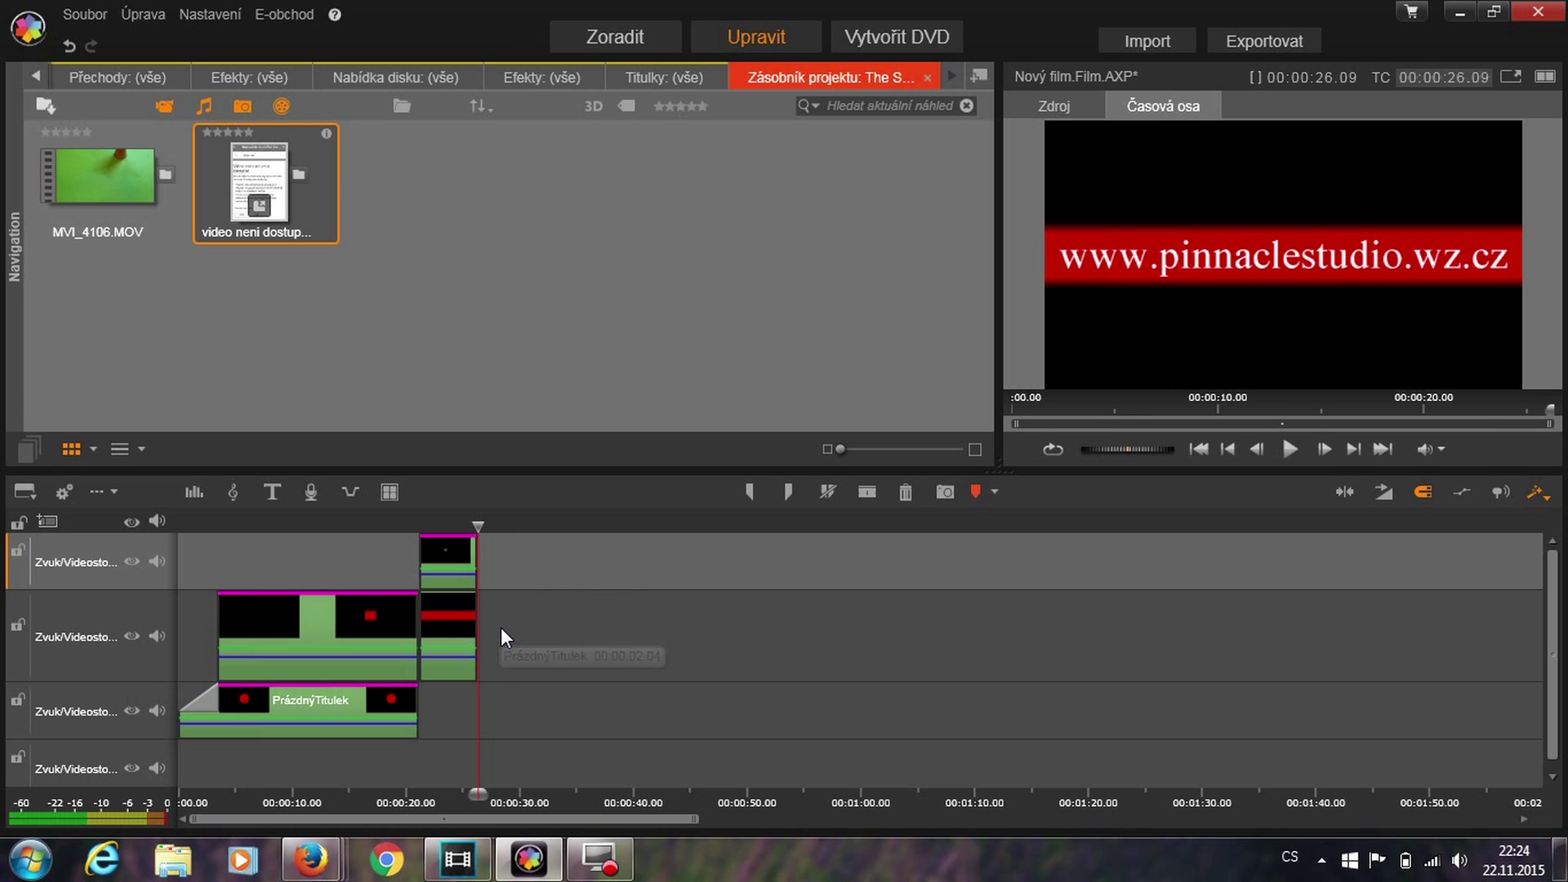